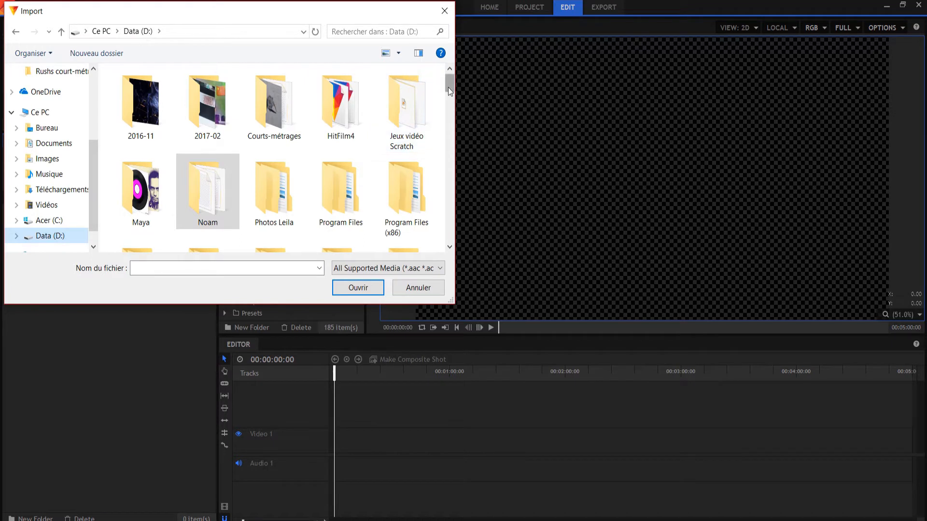
Look through the Data (D:) drive for media to import and open its Courts-métrages folder.
scroll(448, 87, down, 3)
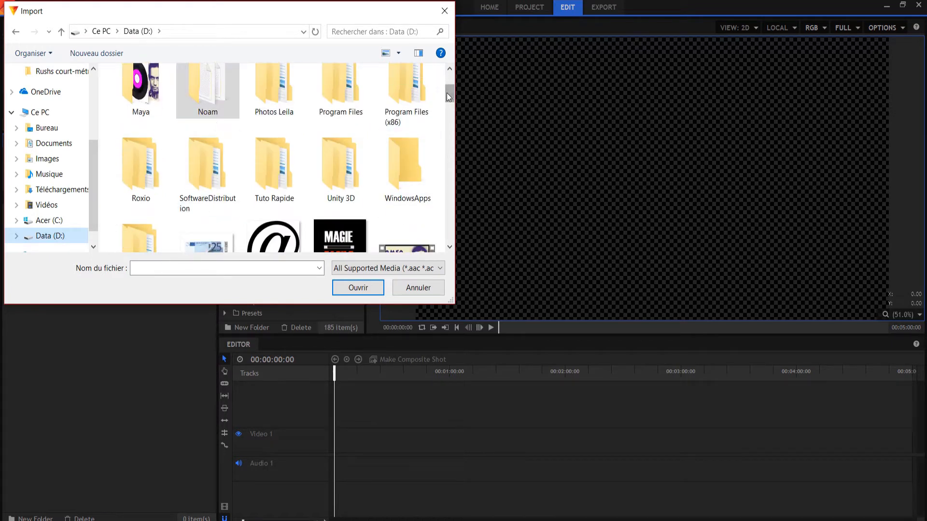
scroll(376, 70, up, 3)
double_click(268, 106)
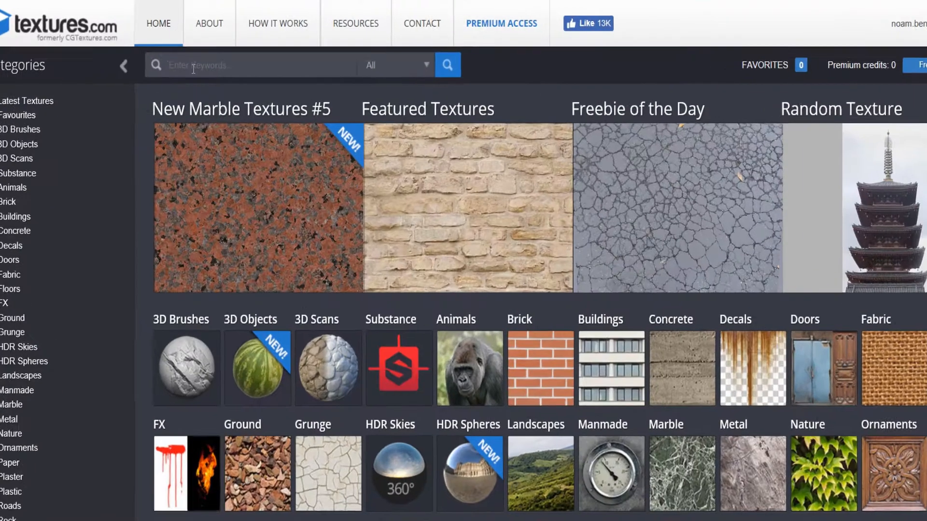
Switch to textures.com, search for "Skies" and look through the cloudy sky textures.
text(Skies)
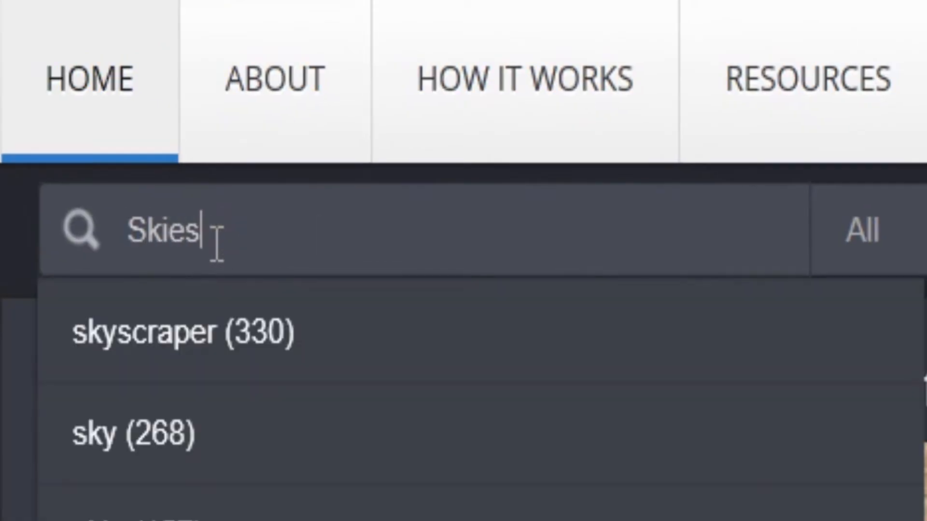
key(Return)
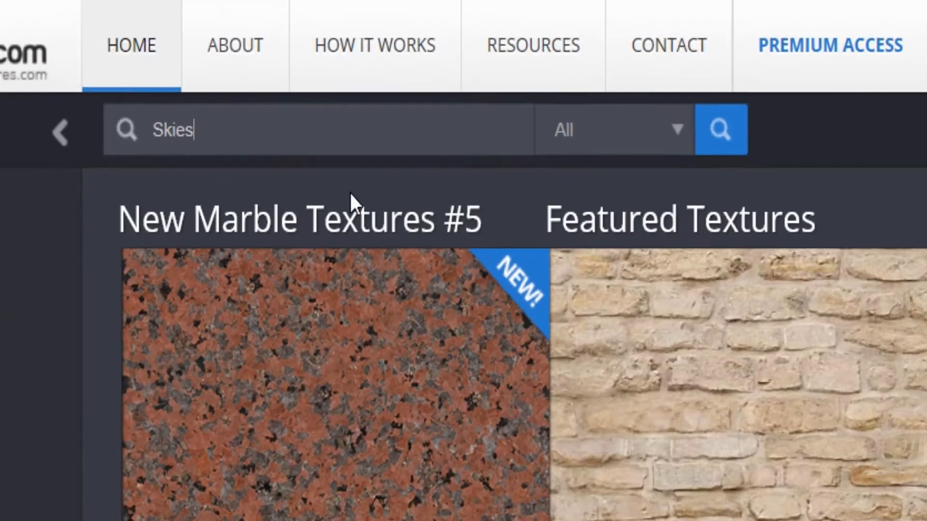
scroll(397, 159, down, 20)
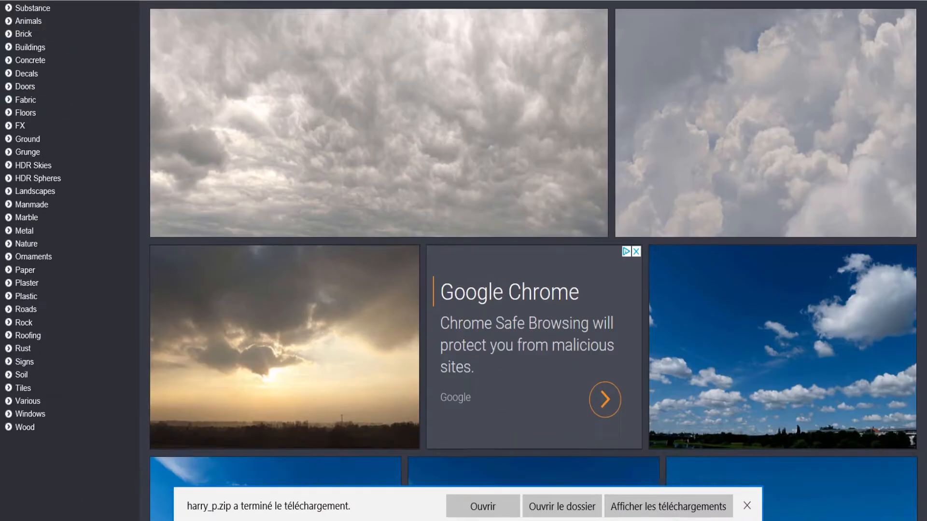
scroll(534, 261, down, 20)
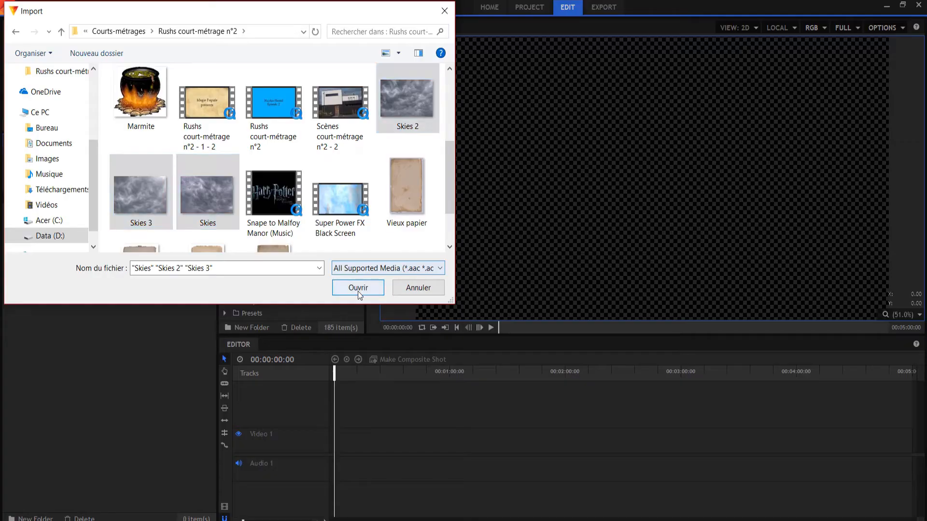
Import the Skies, Skies 2 and Skies 3 images into HitFilm and create a 1080p, 30 fps, 30-second composite shot named Intro.
click(358, 291)
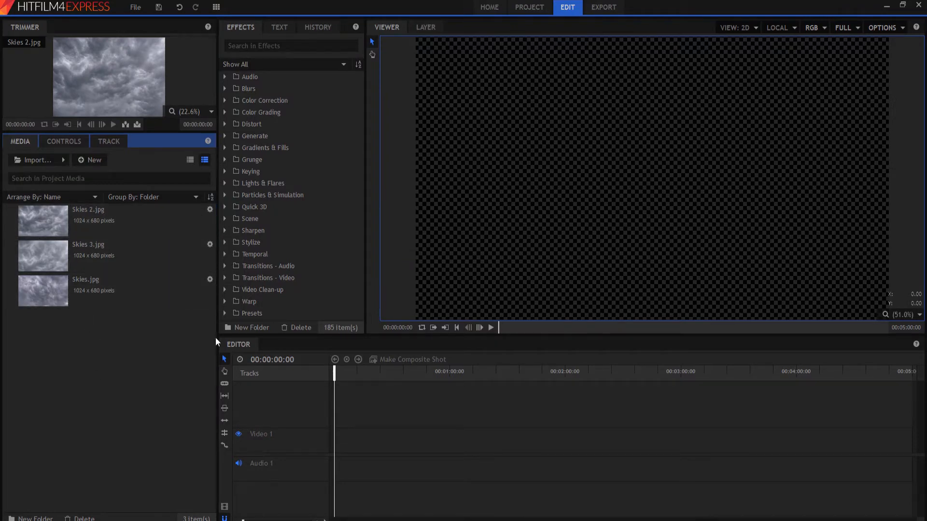
click(89, 160)
click(550, 395)
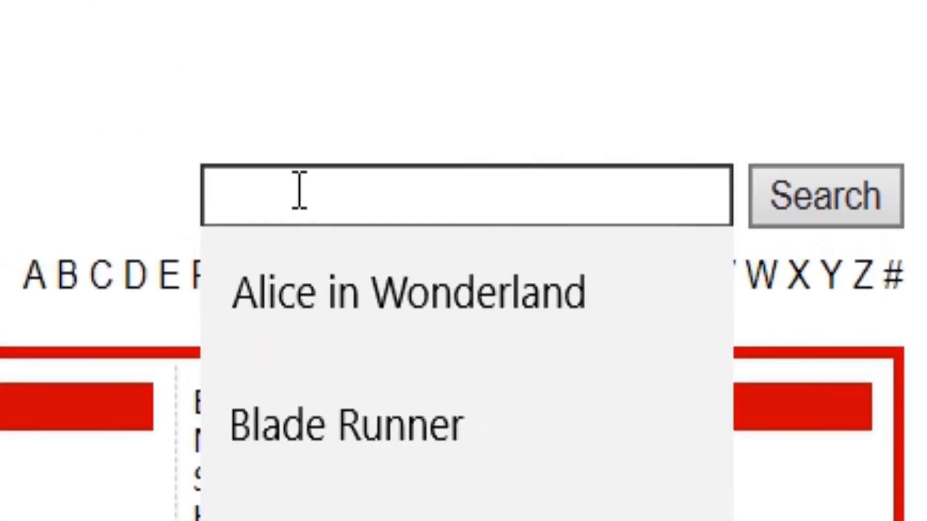
Search dafont.com for "Harry Potter" and download the Harry P font archive harry_p.zip.
text(Harry)
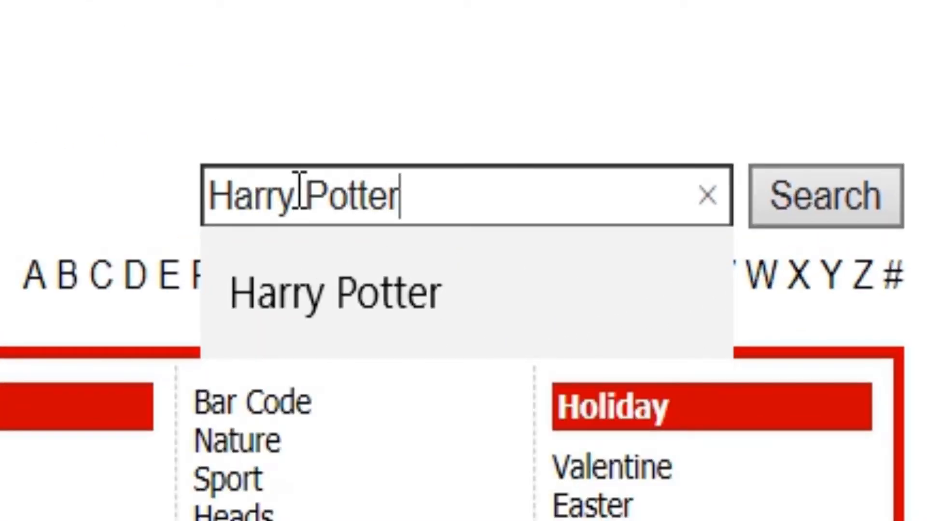
text( Potter)
click(825, 202)
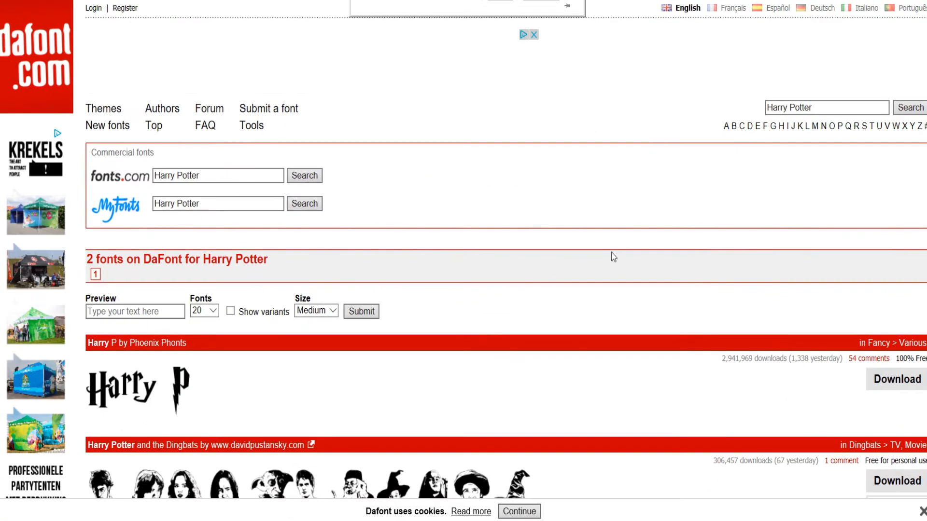
click(881, 389)
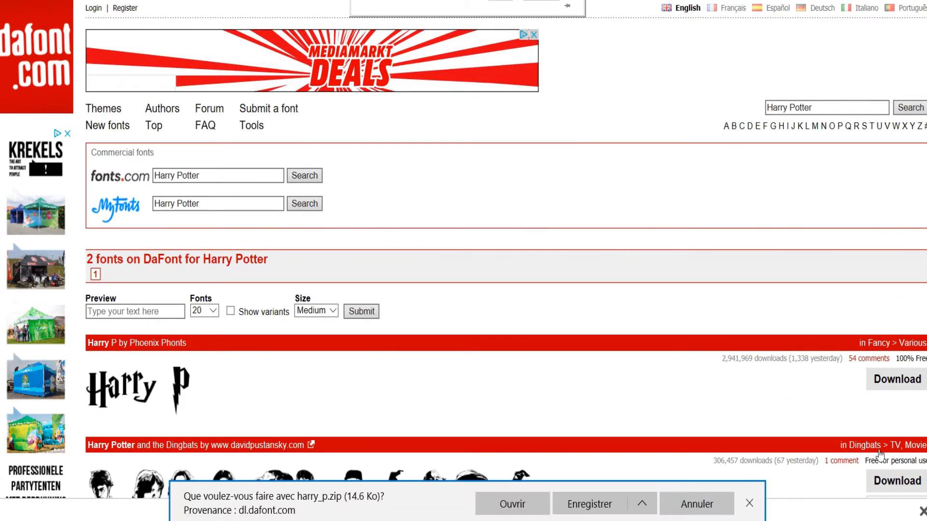
click(643, 503)
click(620, 483)
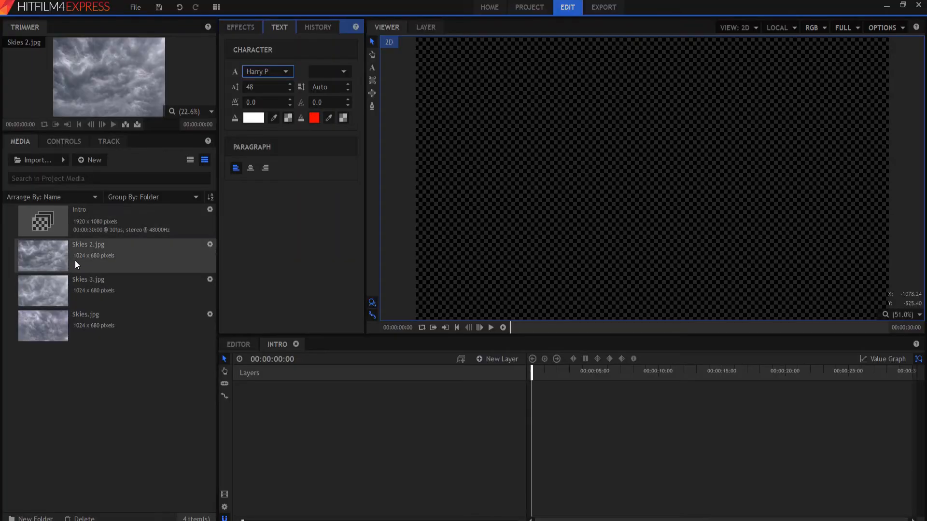
Add Skies.jpg from the project media as a layer at the start of the Intro composite shot.
click(74, 260)
click(87, 317)
drag(88, 315, 532, 387)
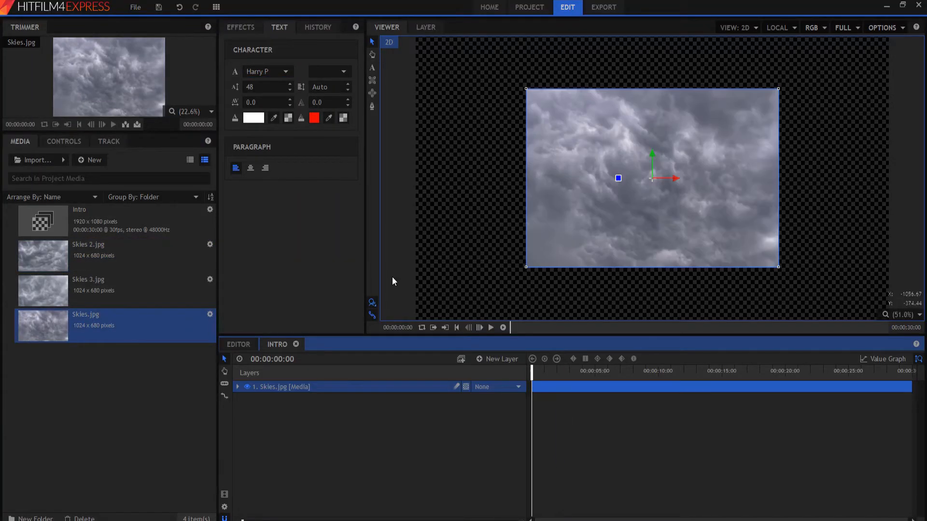
Scale the Skies.jpg layer to 193% so the clouds fill the whole frame.
click(64, 141)
click(8, 203)
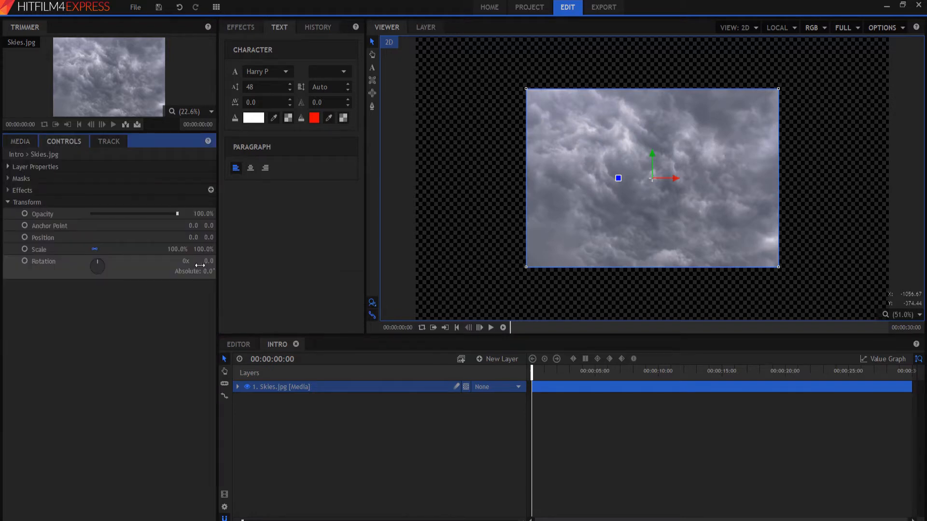
click(598, 453)
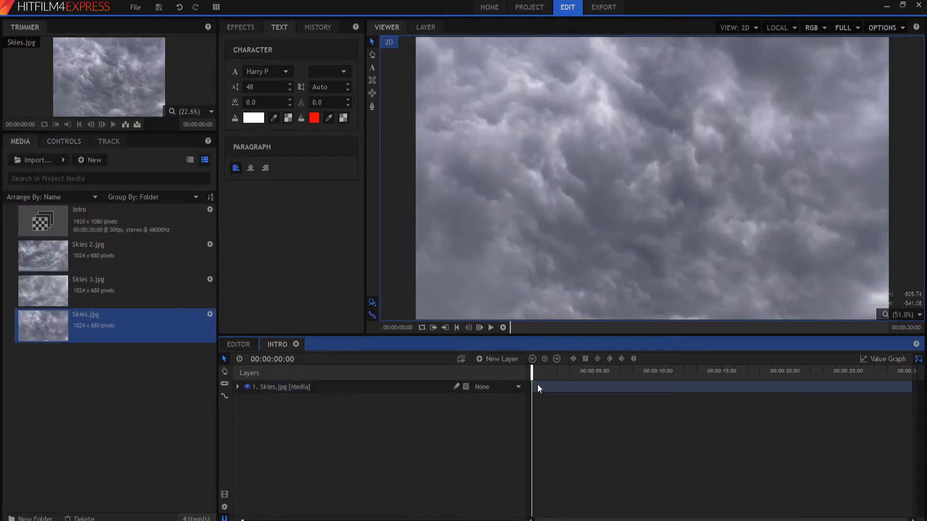
key(Home)
click(322, 387)
click(8, 203)
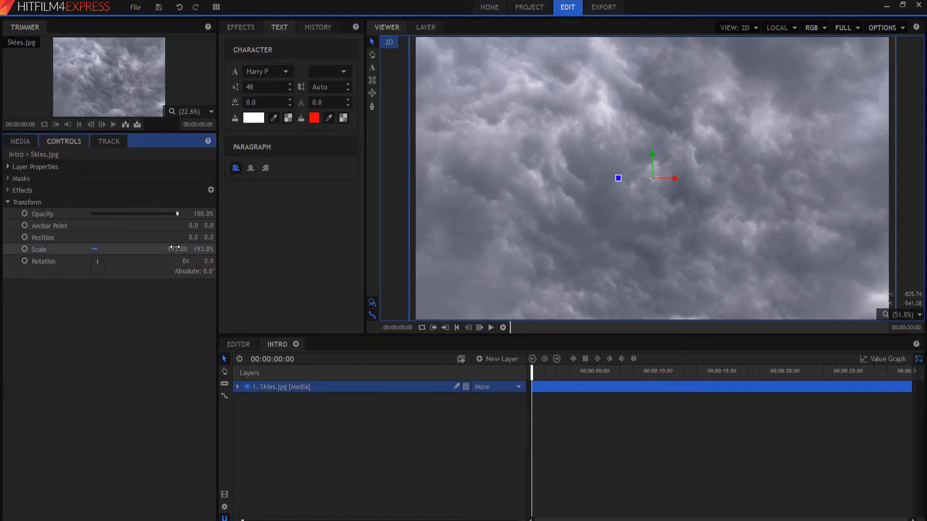
mouse_move(175, 247)
mouse_down()
mouse_move(236, 248)
mouse_move(75, 249)
mouse_move(170, 248)
mouse_up()
click(387, 417)
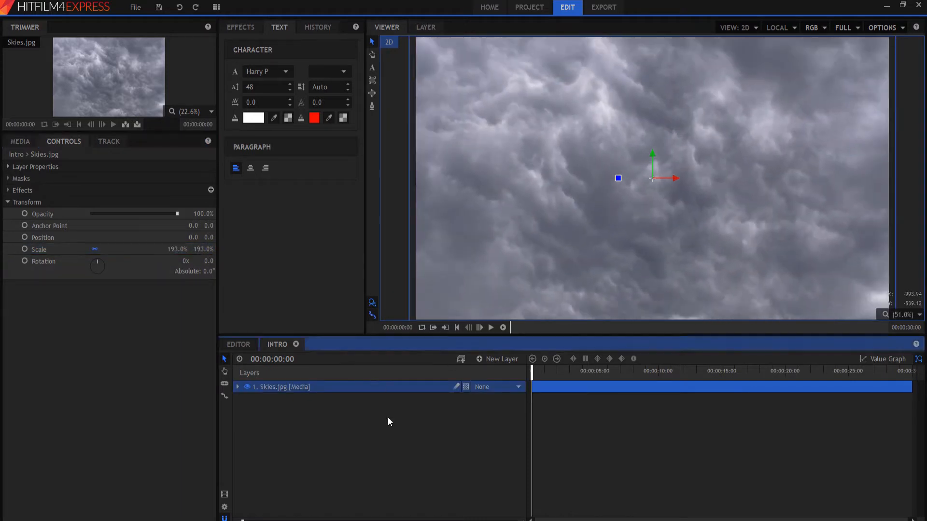
click(8, 202)
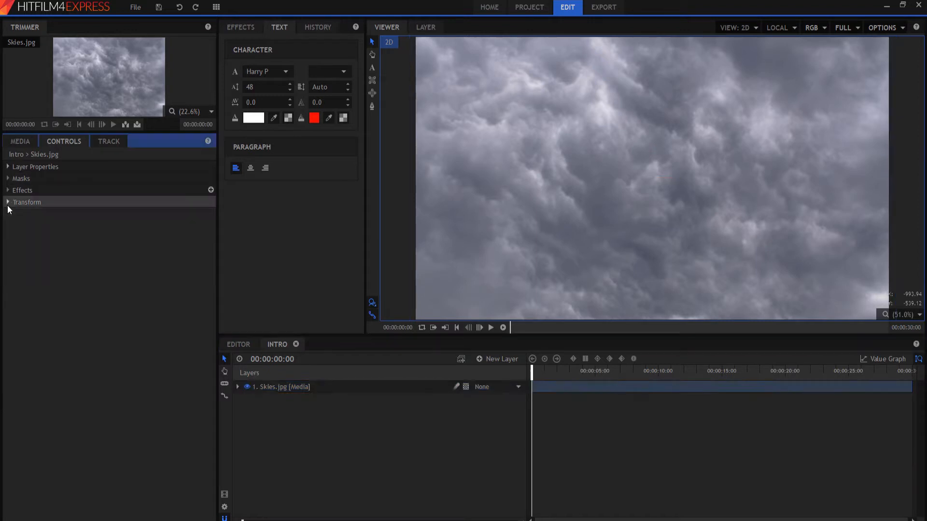
click(20, 140)
Convert the Skies.jpg layer from 2D to a 3D plane.
click(466, 386)
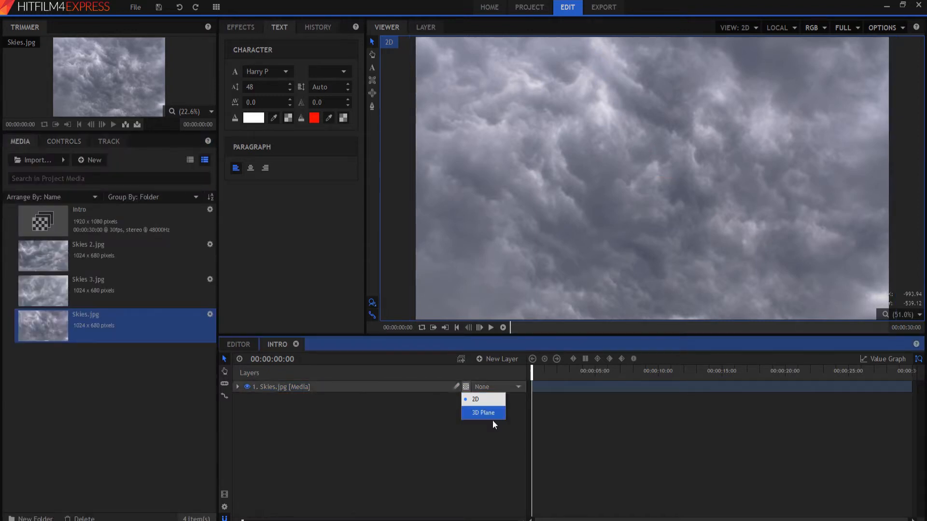
click(482, 413)
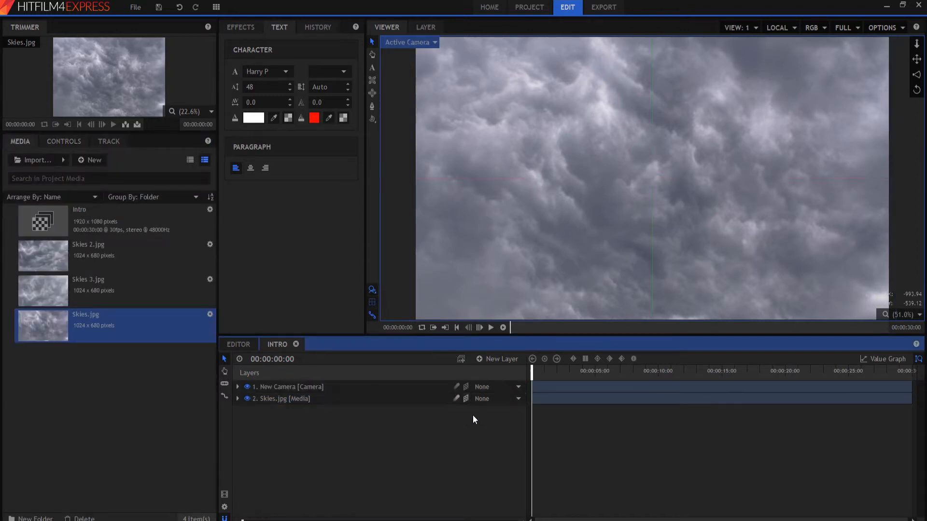
click(314, 386)
click(314, 397)
click(331, 429)
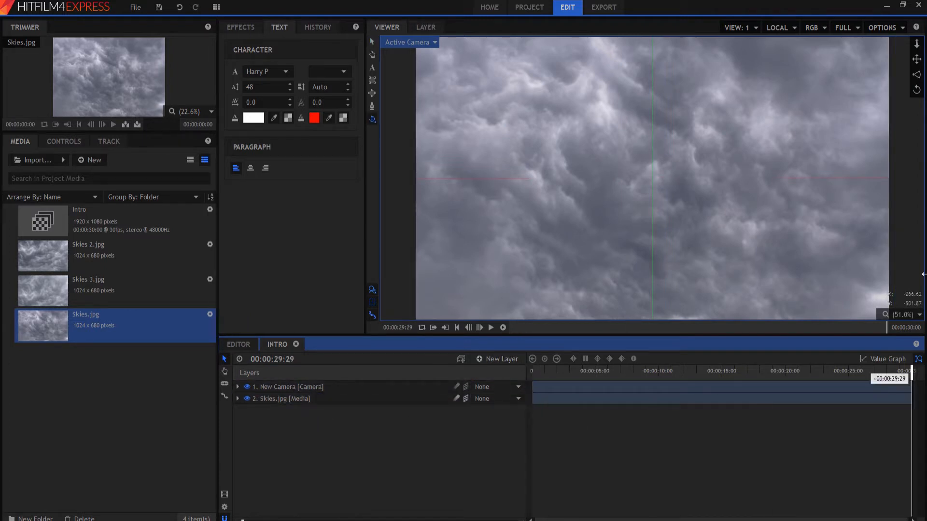
Shorten the Intro composite shot's duration to 10 seconds (00:00:10:00).
drag(645, 408, 502, 405)
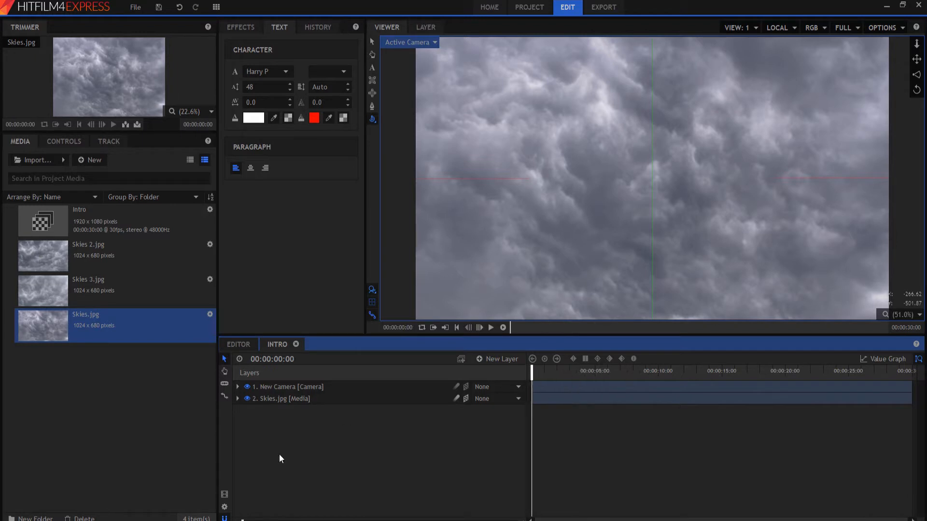
right_click(88, 222)
click(155, 403)
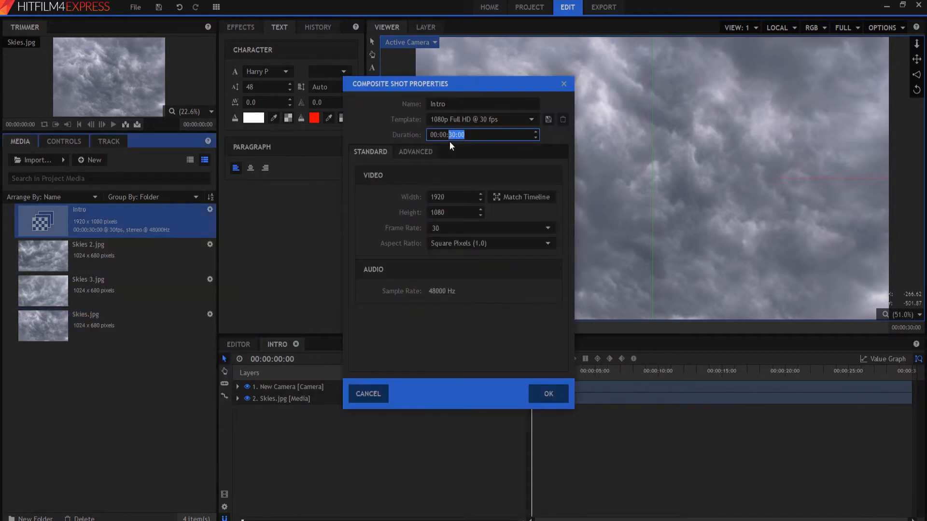
text(10:00)
click(546, 393)
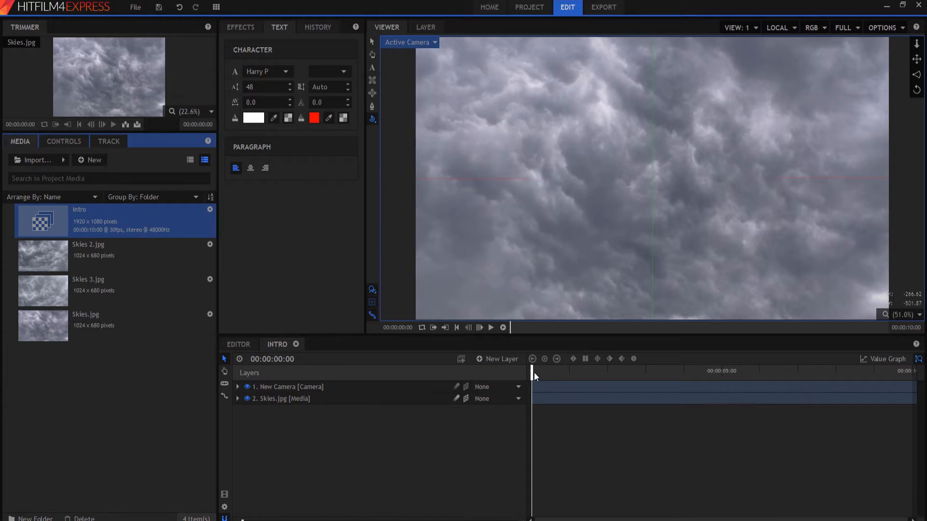
Enable keyframes at time zero for the camera's position, orientation and X, Y and Z rotations.
mouse_move(534, 372)
mouse_down()
mouse_move(907, 372)
mouse_move(532, 372)
mouse_up()
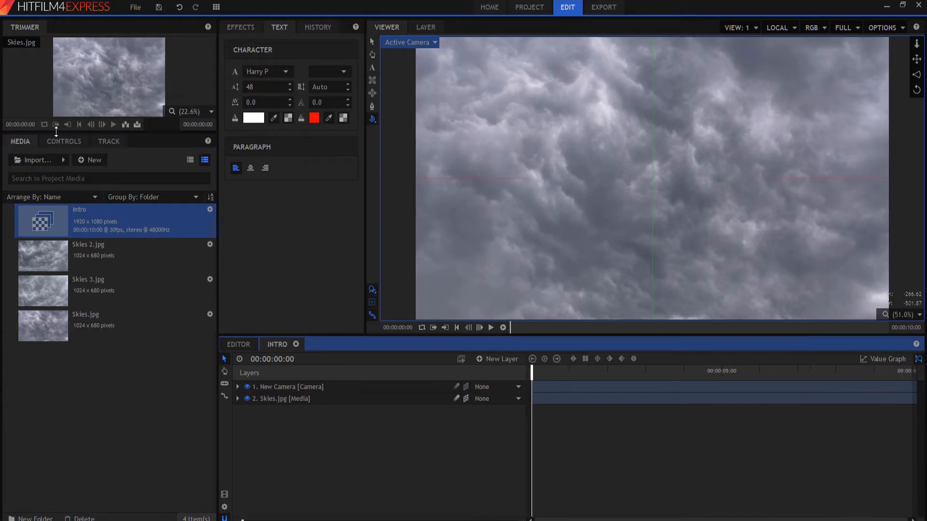
click(292, 389)
click(71, 137)
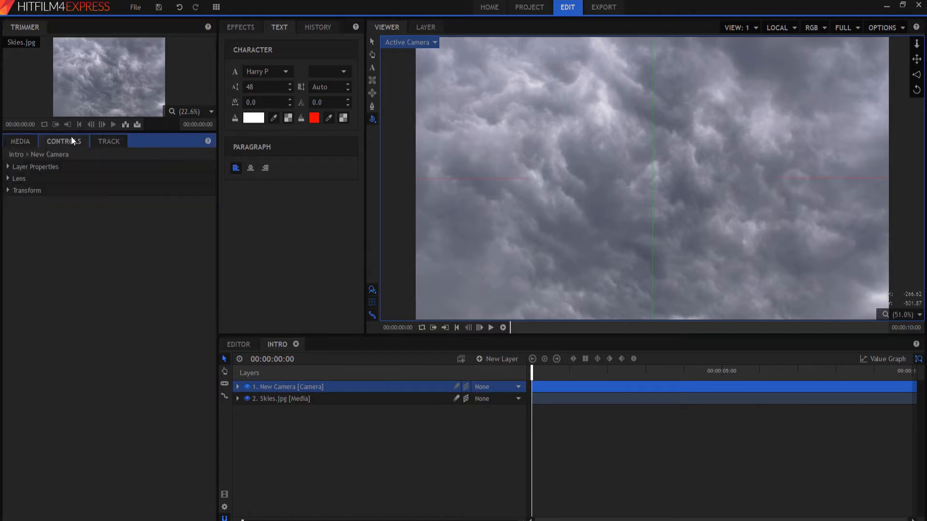
click(7, 191)
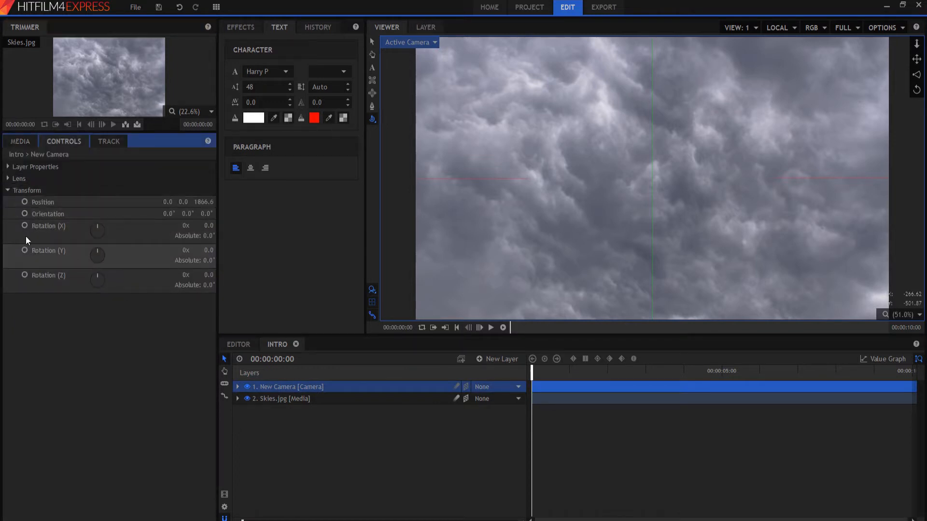
drag(28, 348, 26, 209)
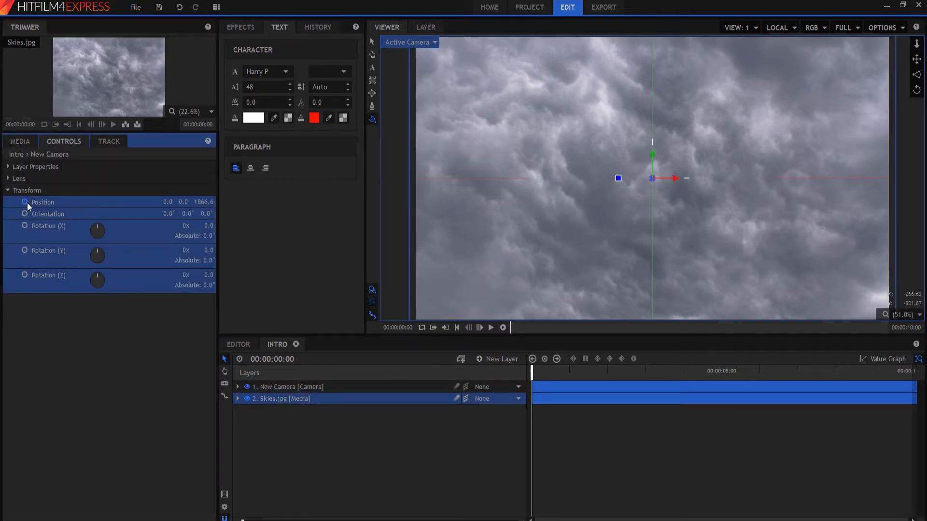
click(26, 202)
click(72, 333)
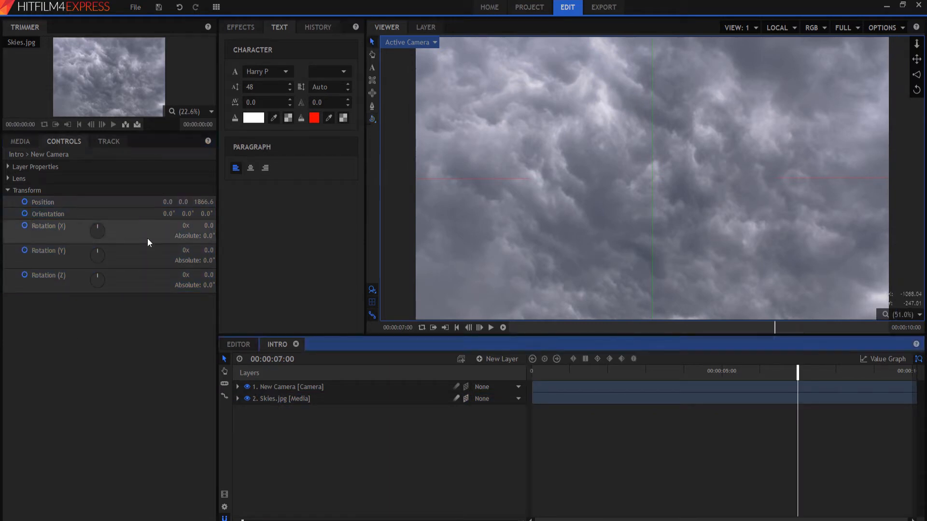
At 7 seconds, keyframe the camera's Z position at 786.6 and rotate the camera about its Z axis.
mouse_move(182, 203)
mouse_down()
mouse_move(214, 201)
mouse_move(111, 199)
mouse_move(482, 195)
mouse_move(148, 191)
mouse_move(620, 195)
mouse_move(25, 195)
mouse_up()
key(ctrl+z)
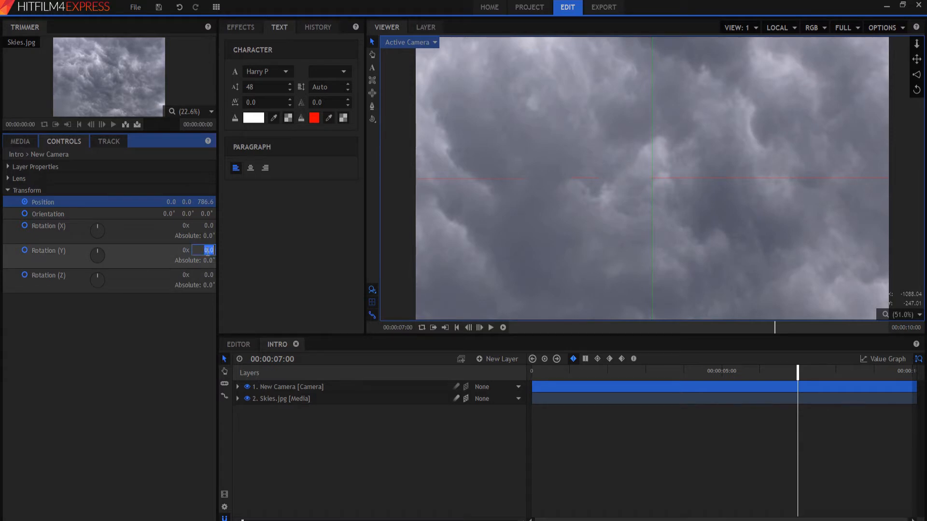
mouse_move(209, 274)
mouse_down()
mouse_move(218, 275)
mouse_move(203, 275)
mouse_up()
Preview the camera move from the start of the Intro shot to just past 7 seconds.
drag(795, 377, 433, 387)
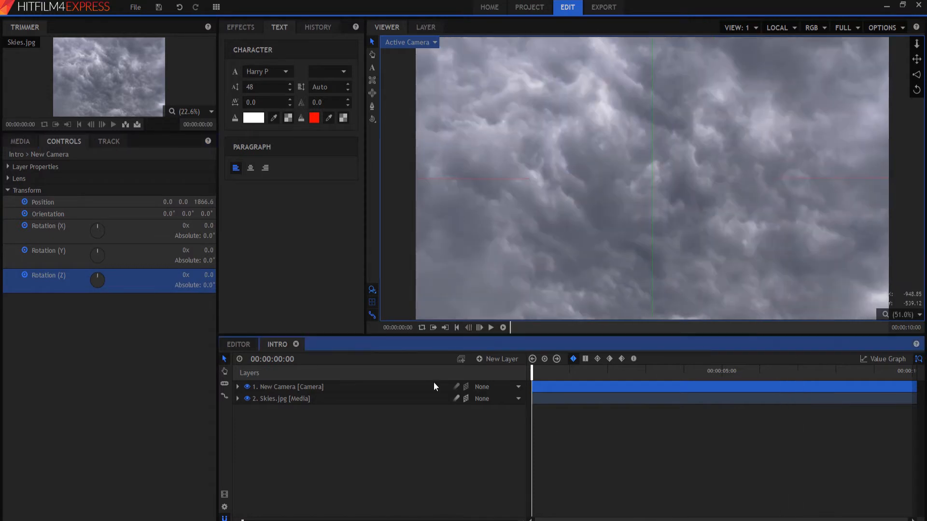
click(566, 399)
click(597, 473)
click(491, 328)
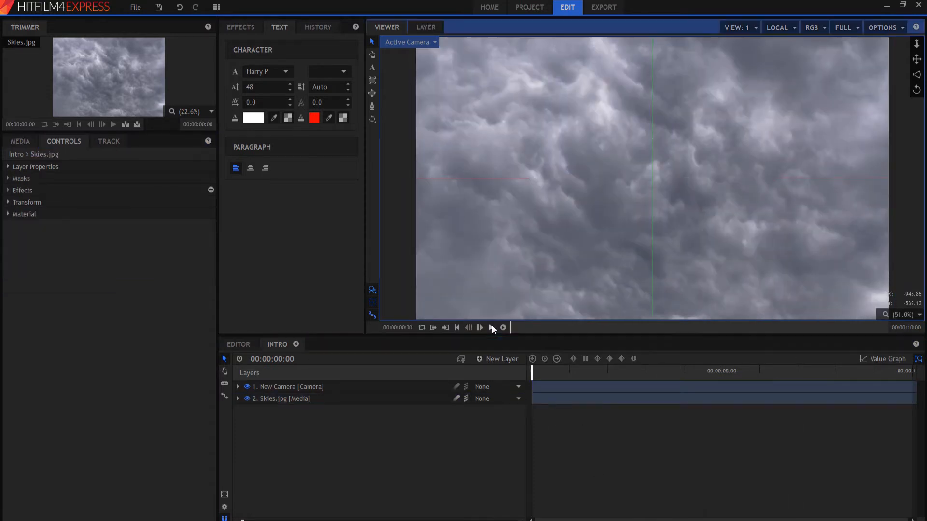
click(803, 368)
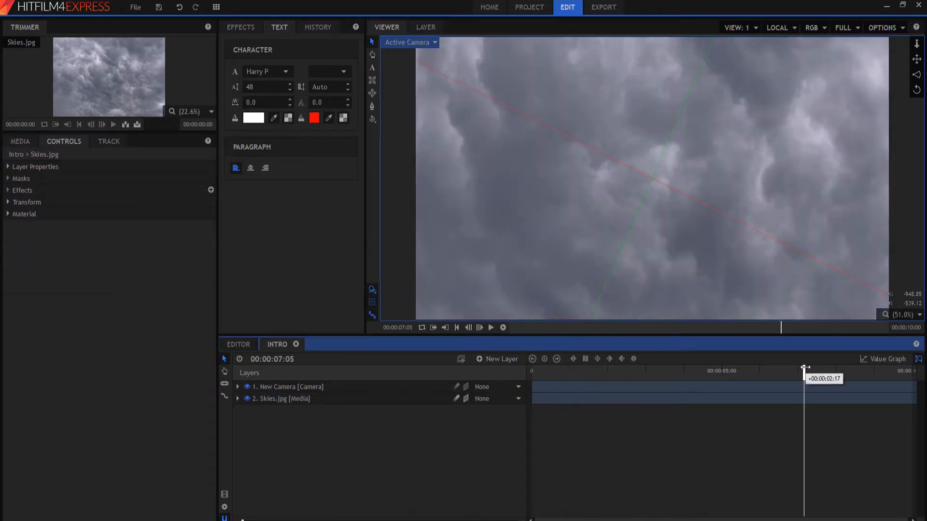
Readjust the camera's Z rotation near the end of the move and collapse its transform properties.
click(321, 383)
drag(207, 275, 208, 278)
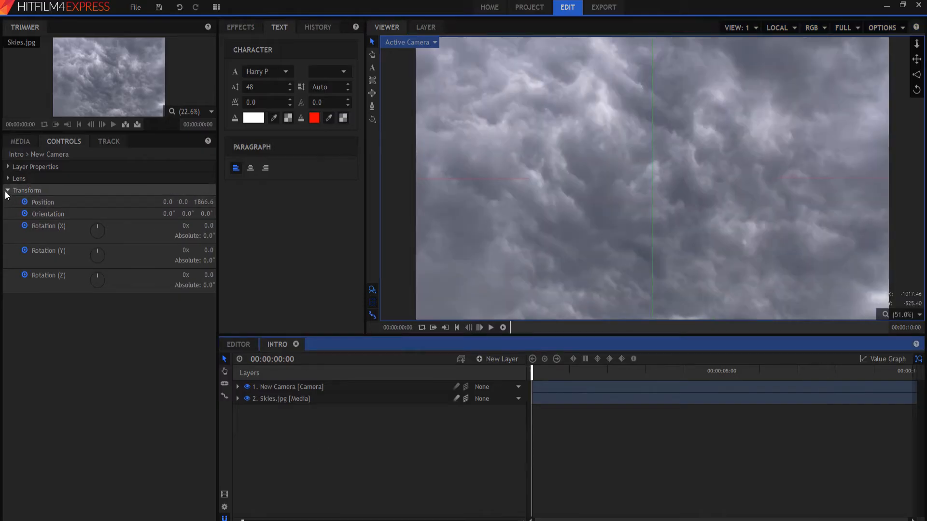
click(7, 190)
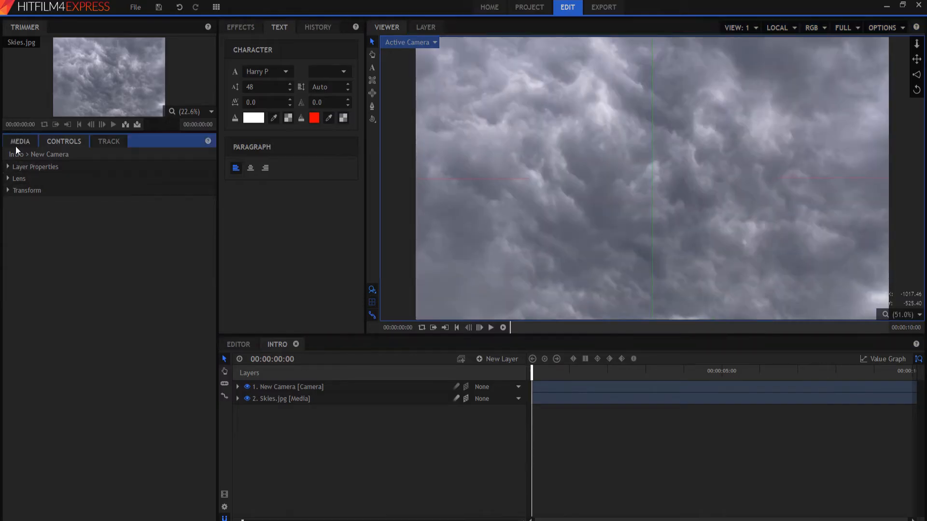
Add Skies 2.jpg to the Intro composite between the camera and the Skies.jpg layer.
click(14, 141)
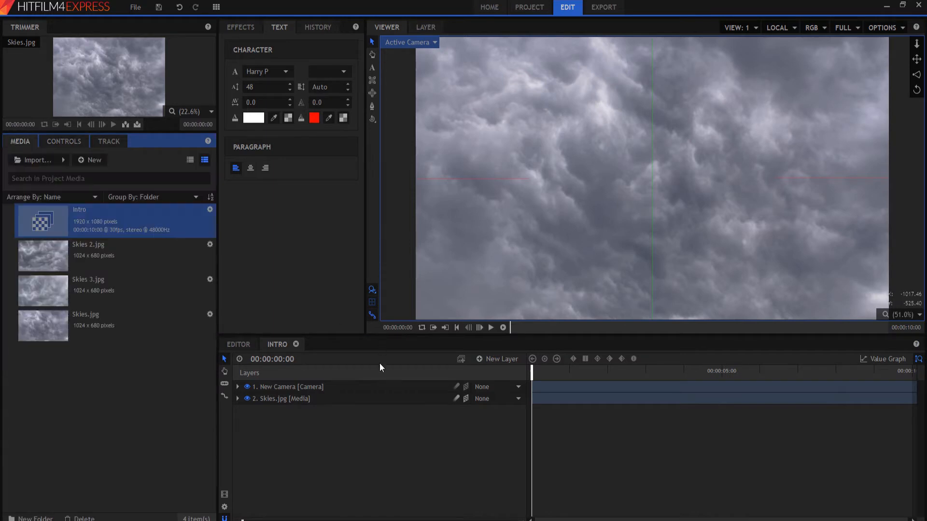
click(322, 387)
click(338, 427)
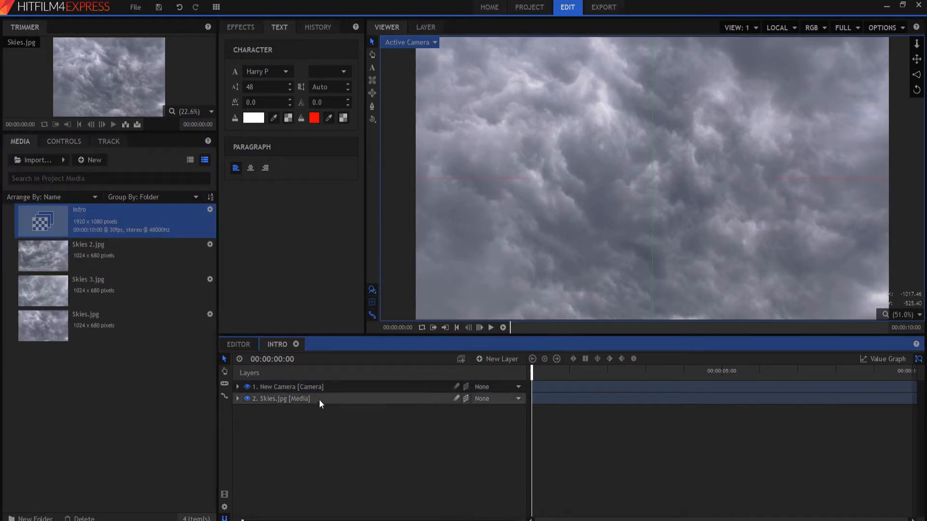
click(250, 30)
drag(532, 372, 391, 348)
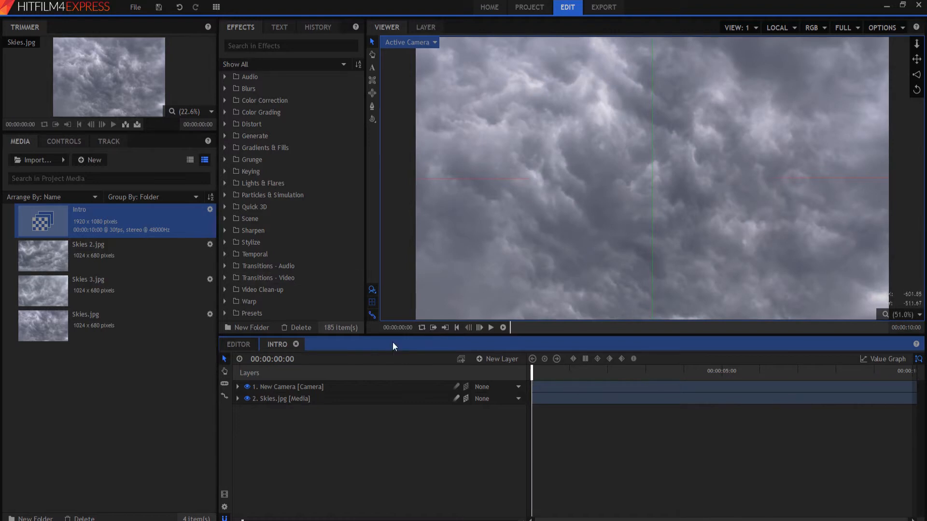
click(100, 296)
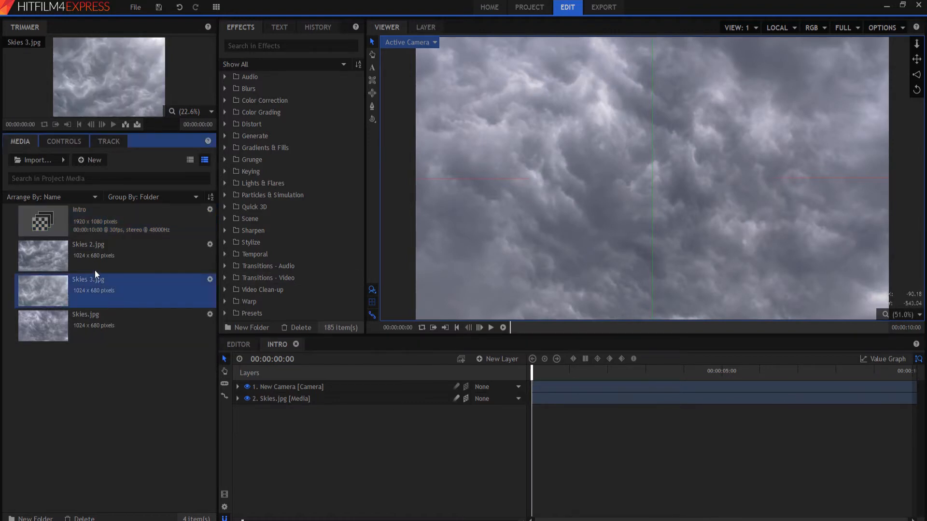
click(92, 260)
click(89, 282)
click(89, 260)
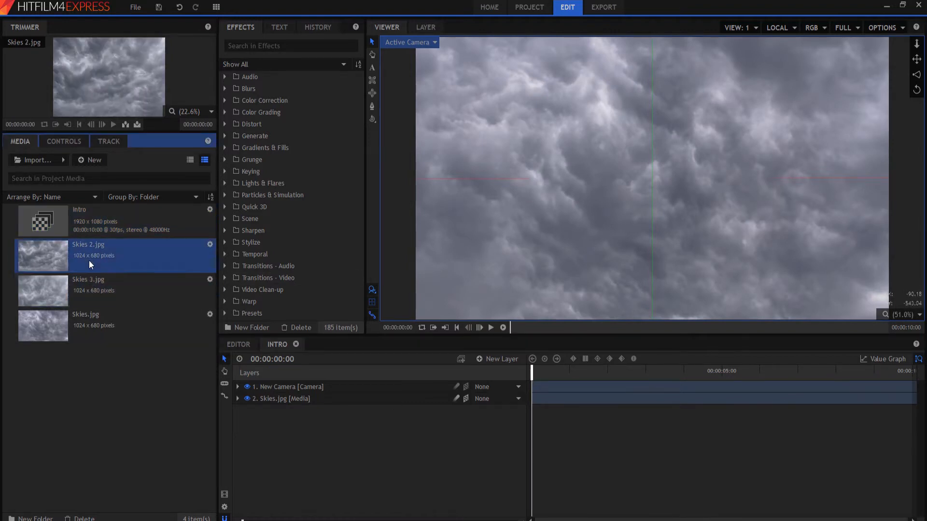
click(91, 281)
click(70, 244)
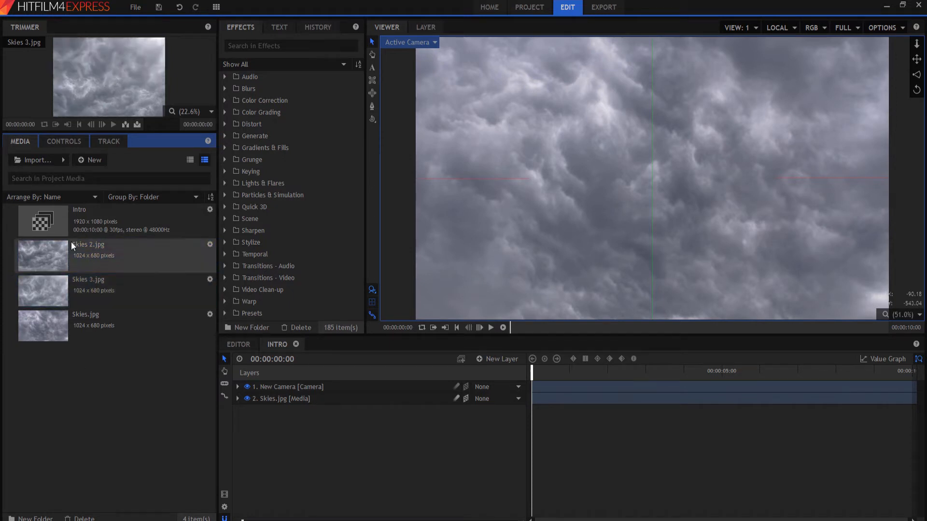
drag(523, 385, 532, 392)
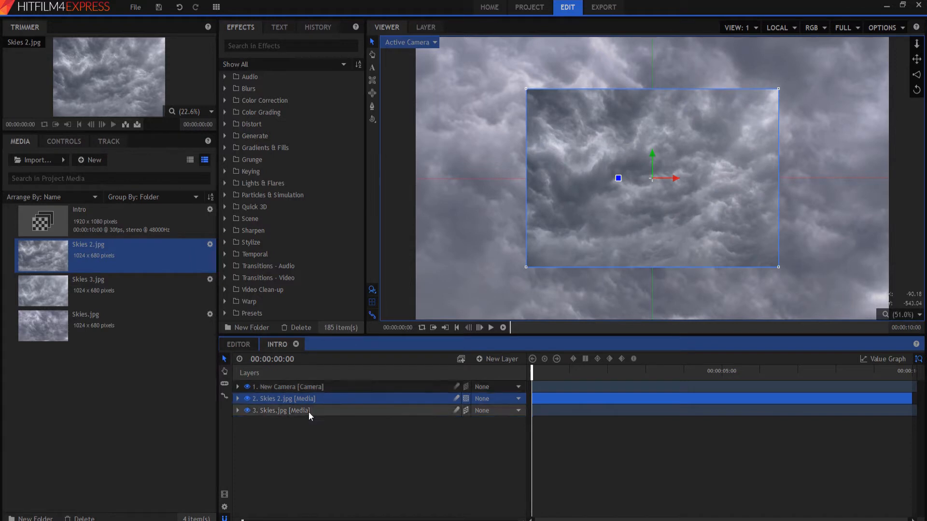
Scale the Skies 2.jpg layer to 195% and convert it to a 3D plane.
click(64, 142)
click(8, 202)
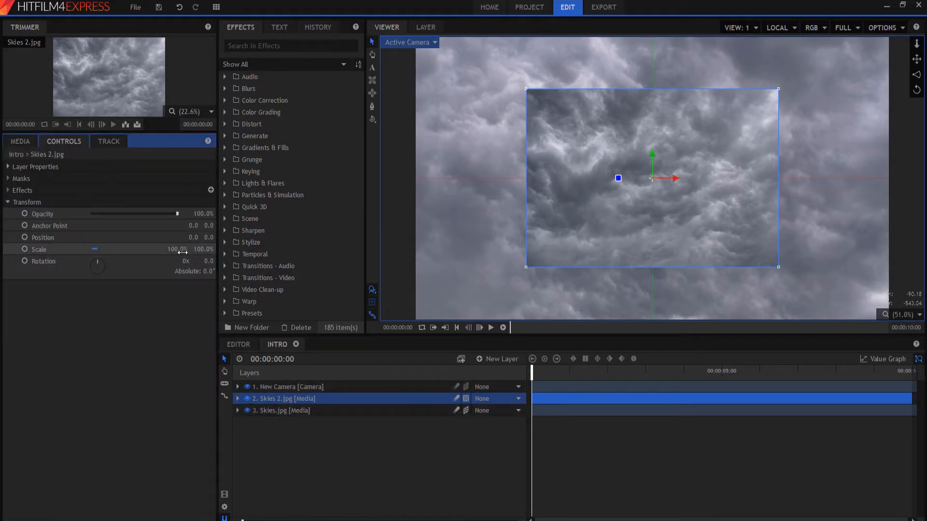
mouse_move(182, 250)
mouse_down()
mouse_move(237, 250)
mouse_move(180, 251)
mouse_up()
click(556, 399)
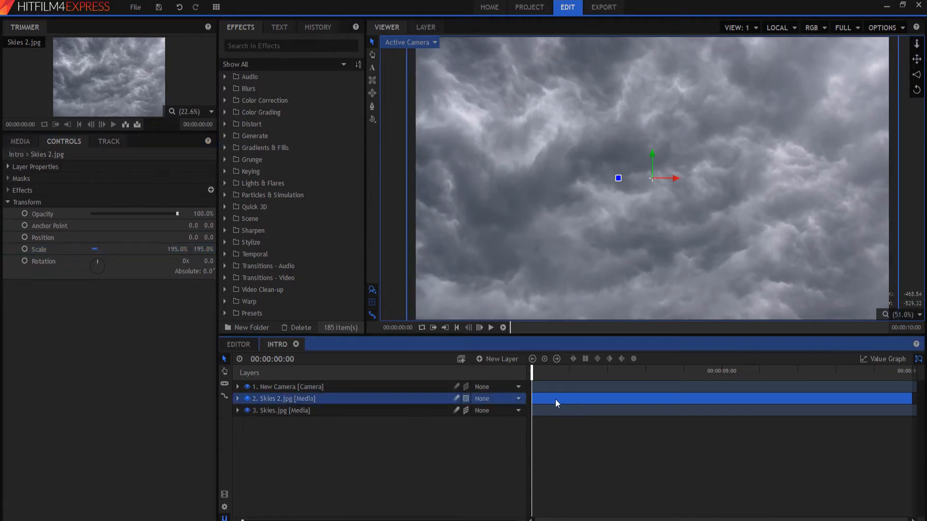
click(467, 400)
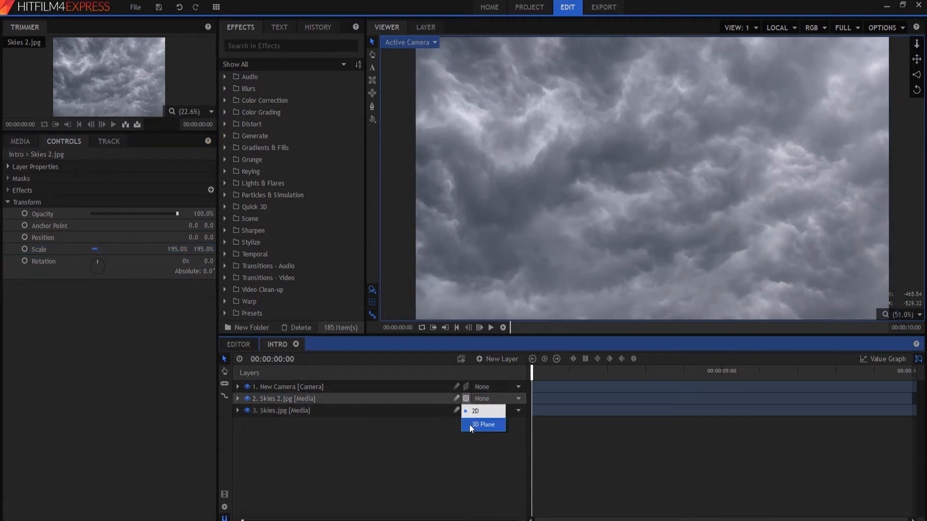
click(469, 424)
click(10, 202)
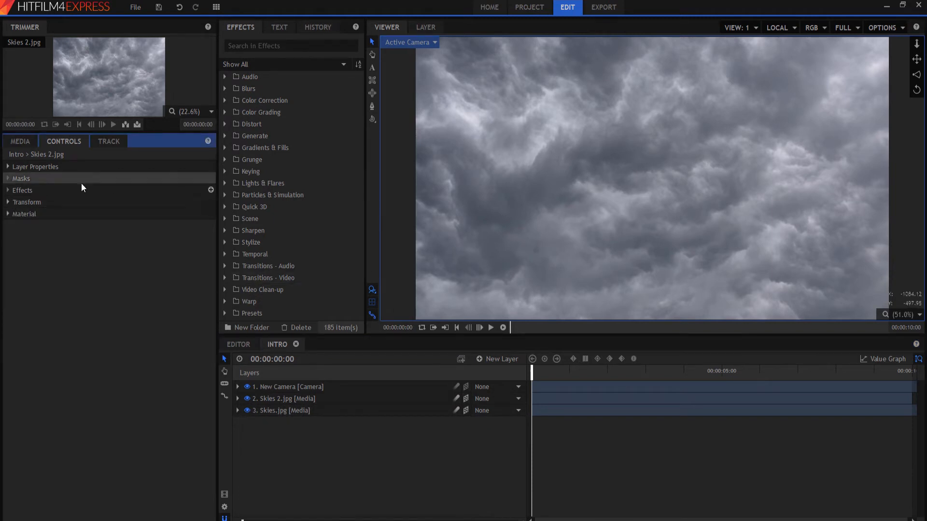
Preview the first three seconds of the Intro shot and check the opening frame with the Skies 2.jpg layer hidden.
click(20, 141)
click(493, 328)
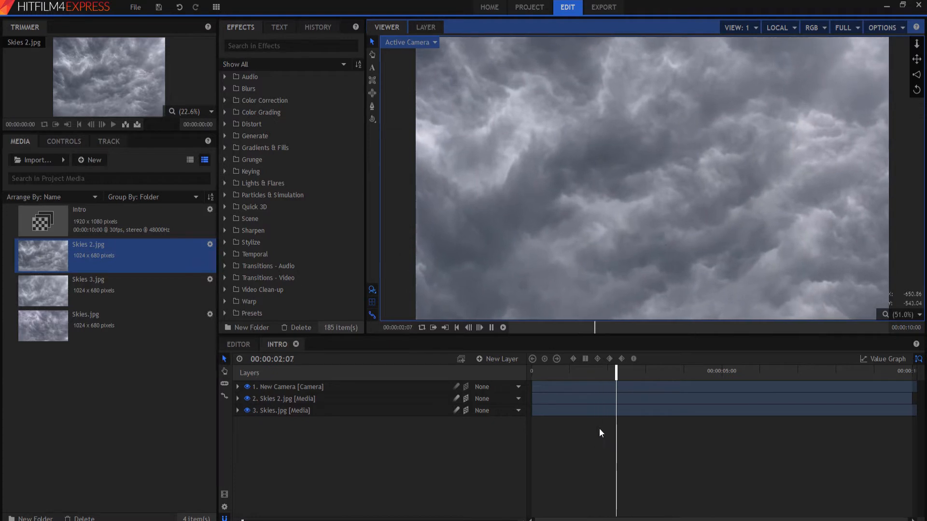
click(491, 328)
click(654, 388)
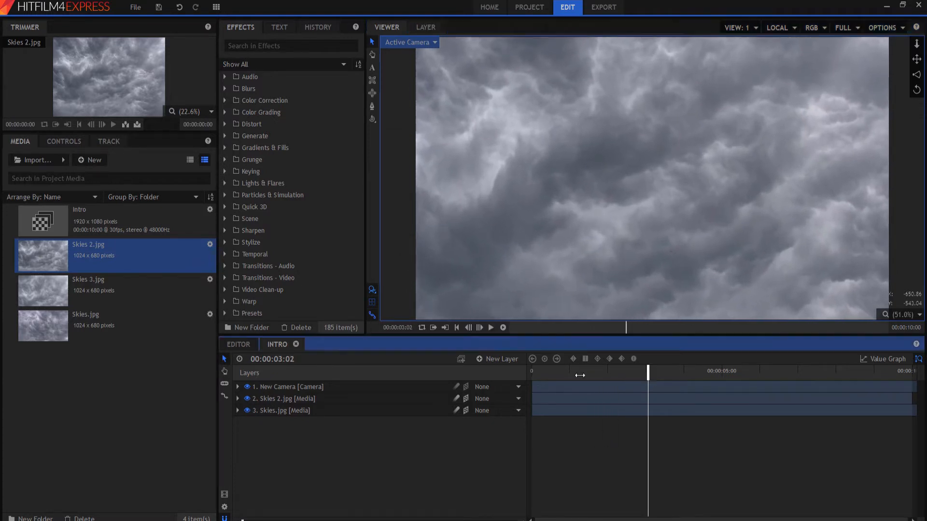
key(Home)
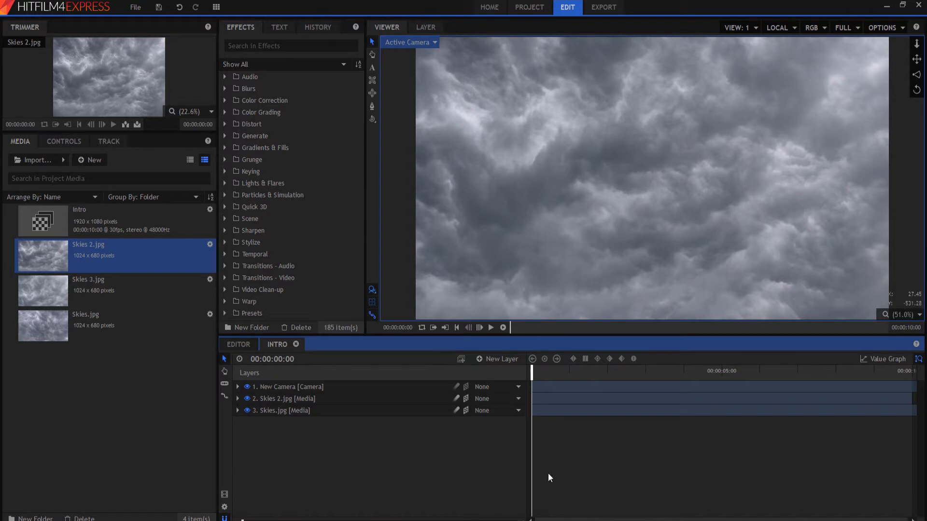
click(247, 398)
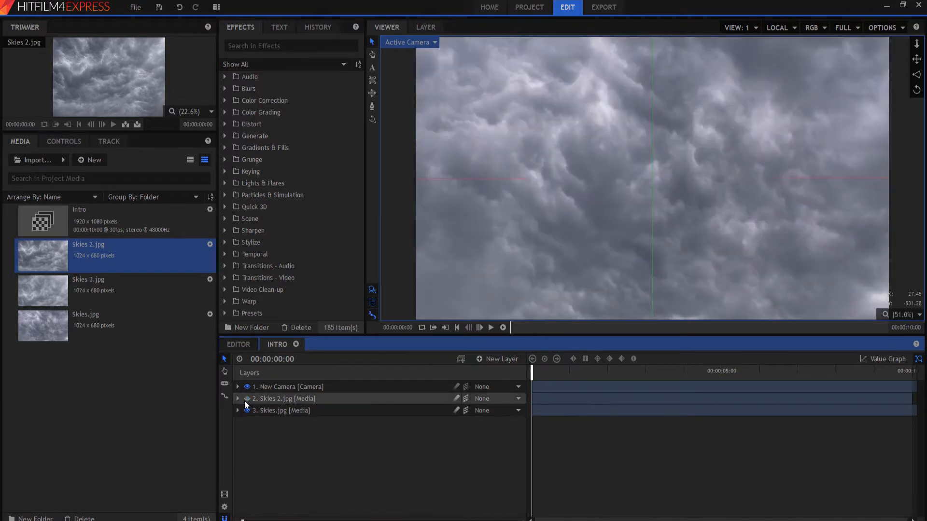
click(247, 399)
Find the Luminance Key effect, apply it to the Skies 2.jpg layer and expand its settings.
click(263, 46)
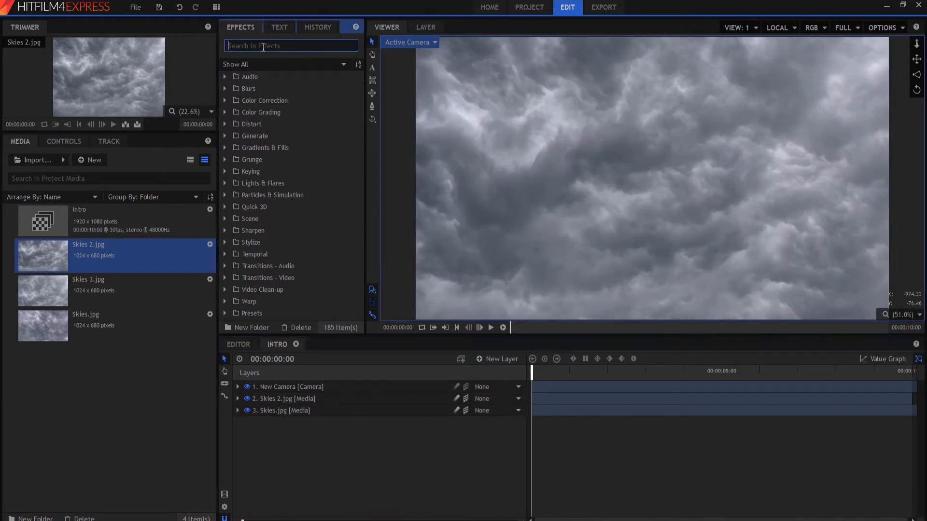
text(Lumin)
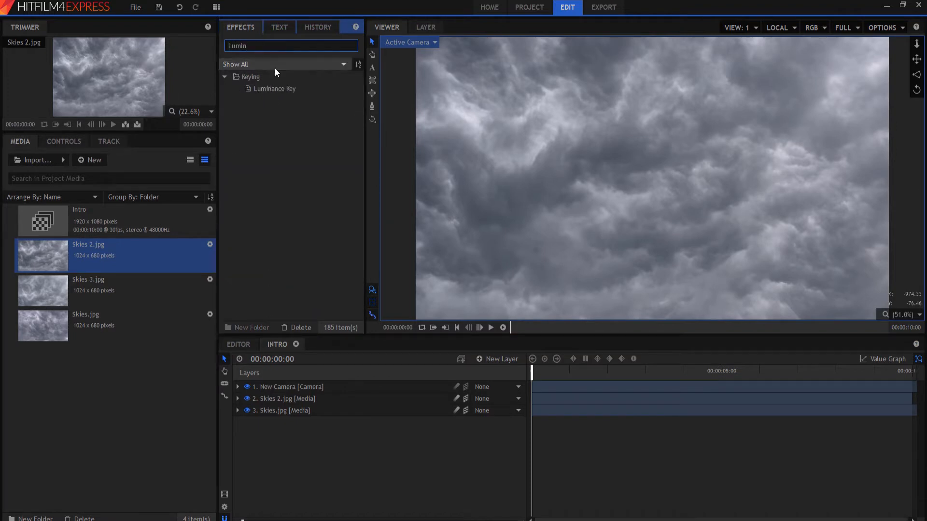
click(287, 90)
drag(504, 429, 294, 403)
click(237, 399)
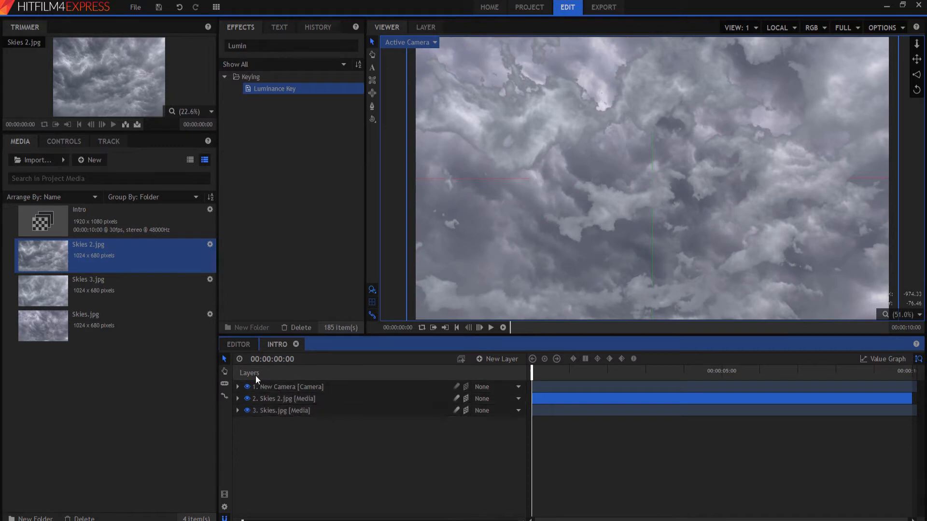
click(63, 142)
click(18, 203)
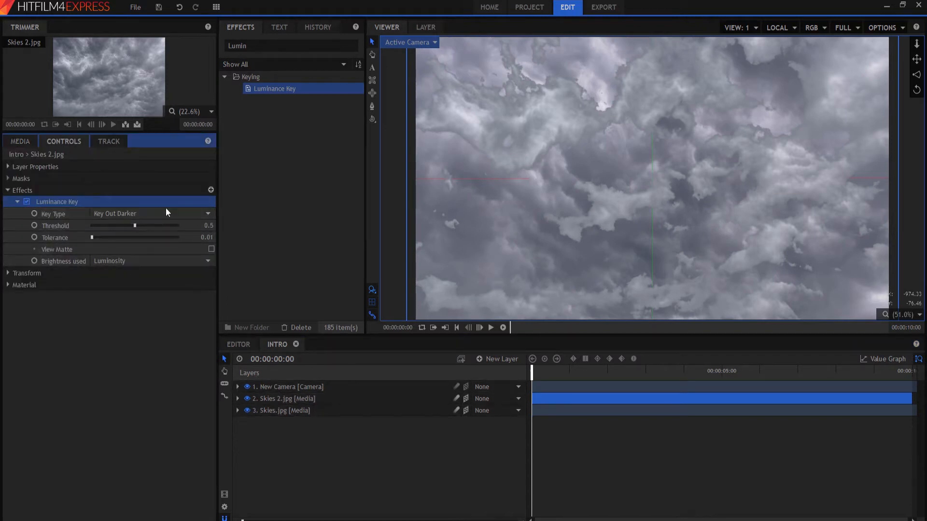
Compare the Luminance Key's matte view with the keyed clouds on Skies 2.jpg, leaving the matte view on.
click(211, 249)
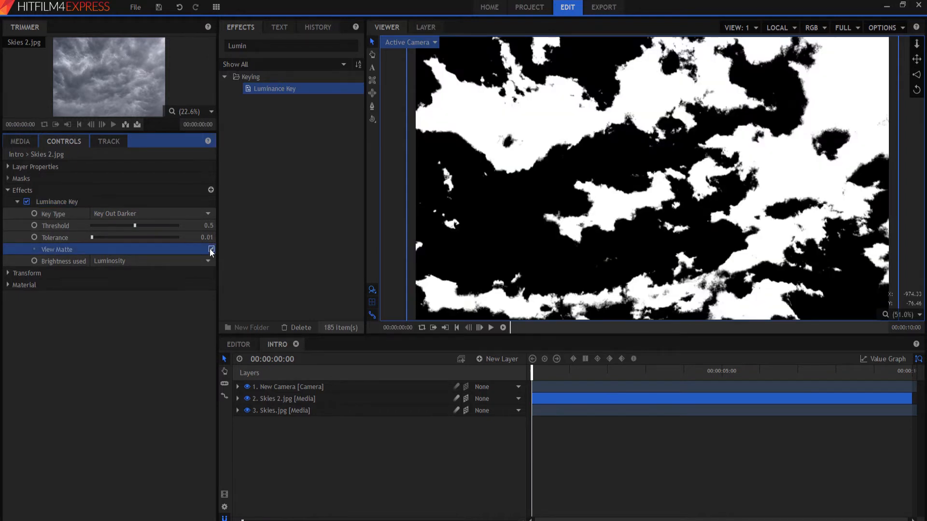
click(211, 249)
click(211, 249)
click(211, 250)
click(211, 250)
click(211, 249)
click(211, 249)
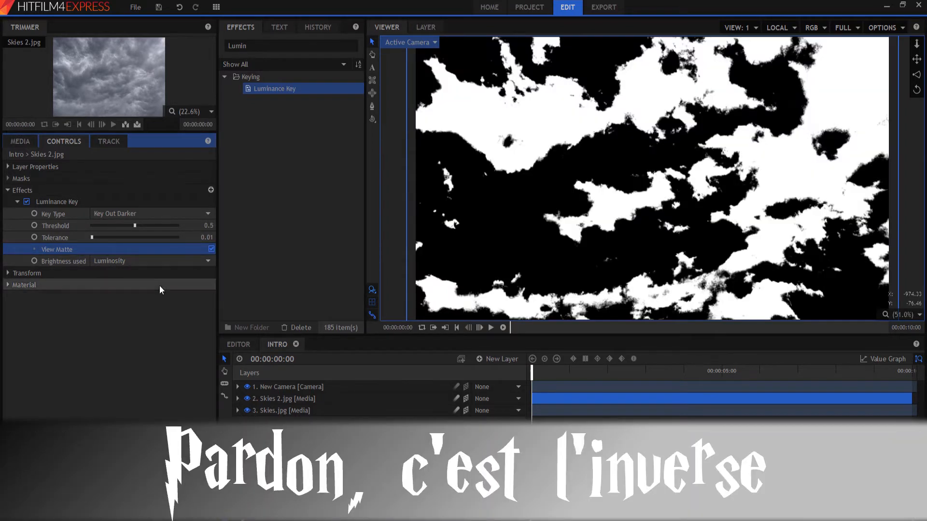
click(172, 264)
click(172, 264)
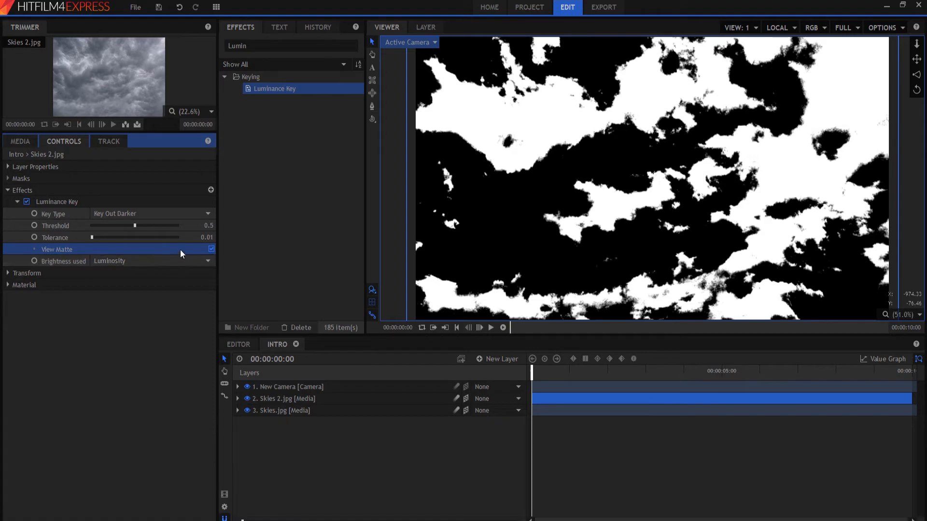
Set the Luminance Key tolerance on Skies 2.jpg to 0.1 and check the composite without the matte view.
drag(91, 237, 100, 236)
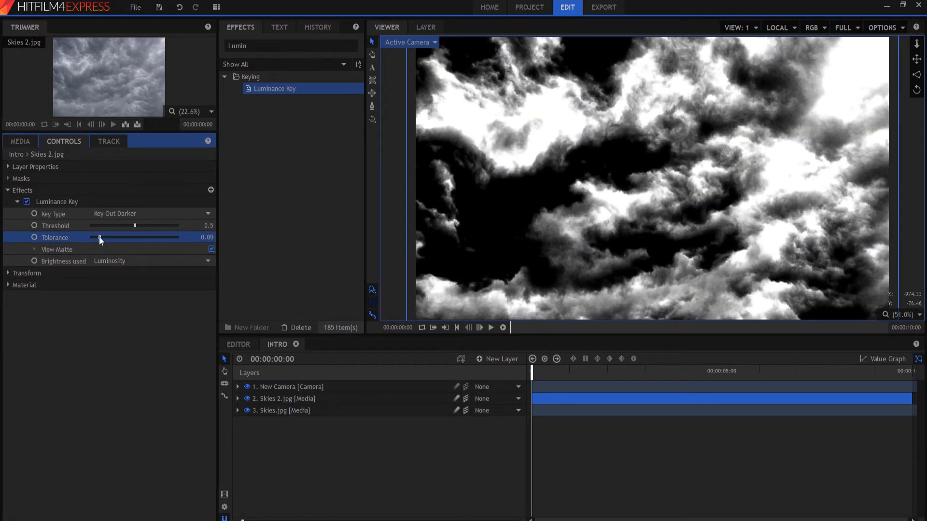
double_click(203, 237)
text(0)
key(Return)
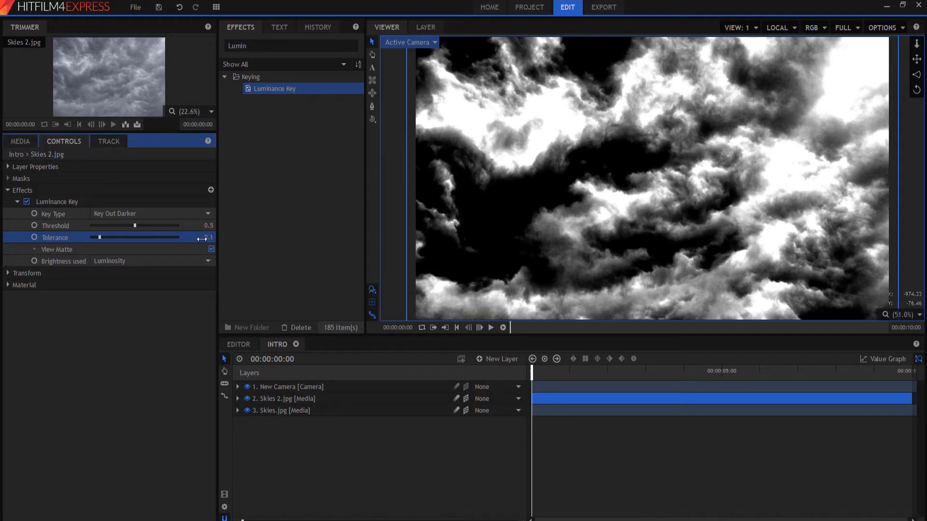
click(211, 249)
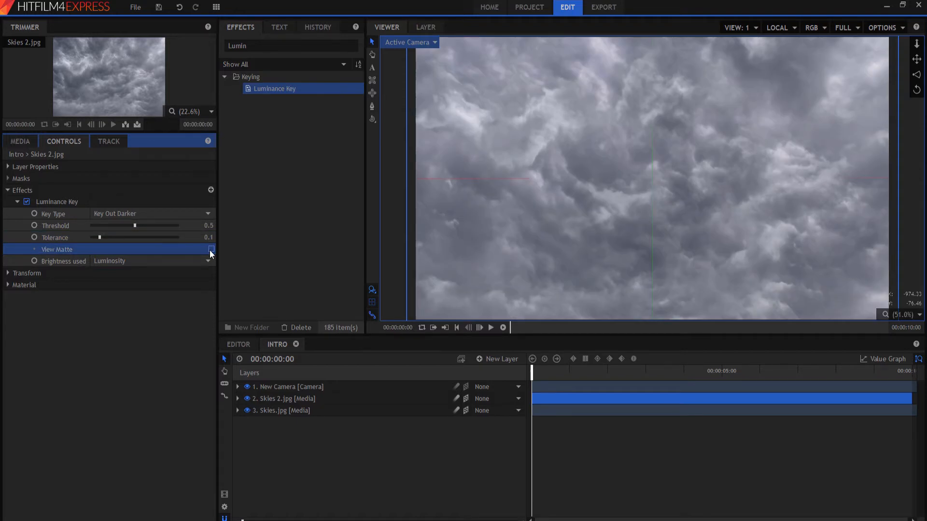
Turn the matte view back on and try a Luminance Key threshold of 0.91.
click(211, 249)
double_click(207, 226)
text(0.91)
key(Return)
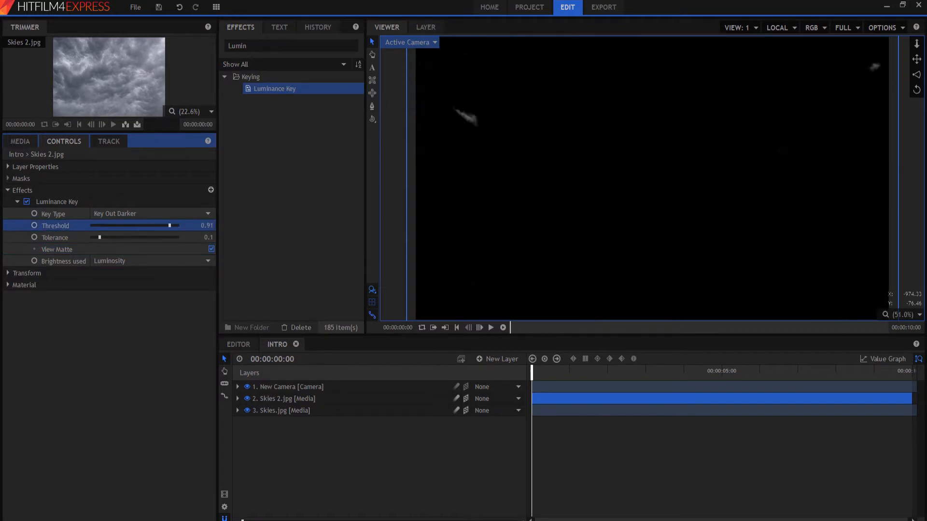
Set the Luminance Key threshold to 0.51 and tolerance to 0.18, and turn the matte view off.
drag(169, 225, 135, 226)
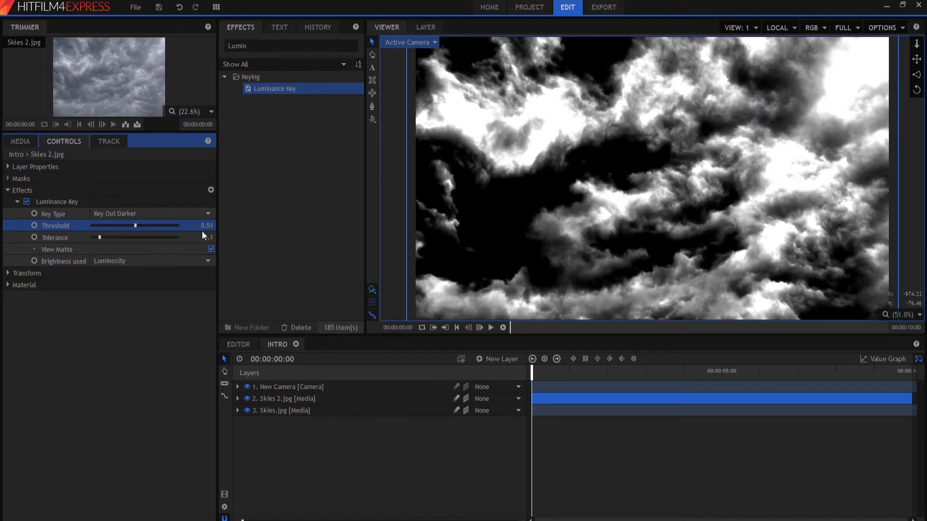
drag(203, 236, 211, 235)
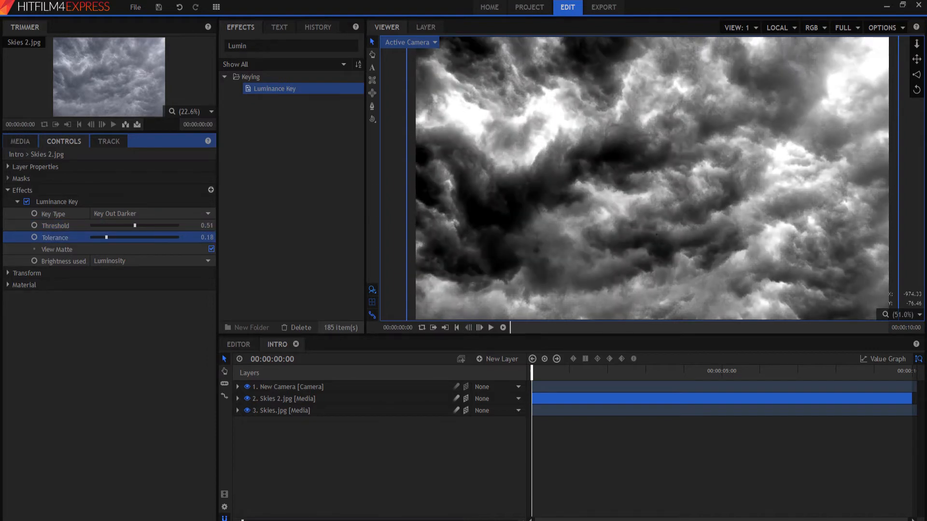
click(212, 250)
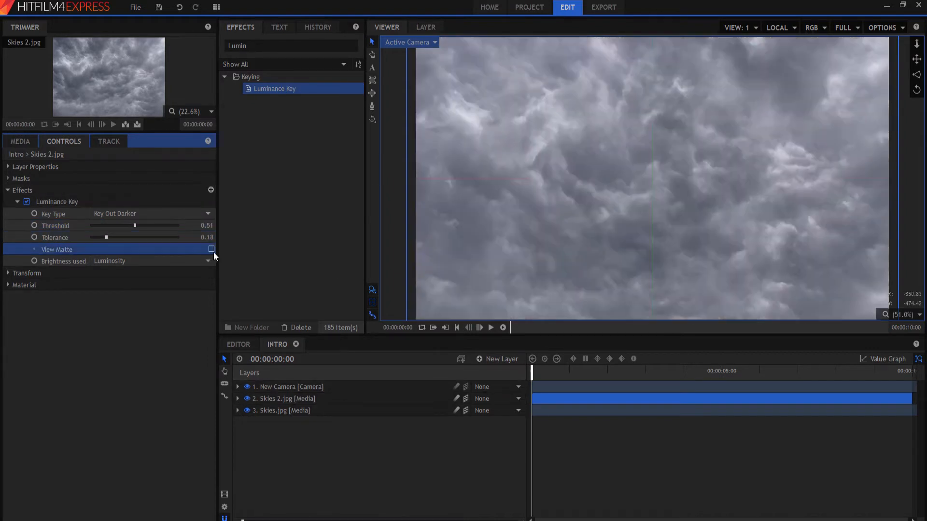
click(8, 190)
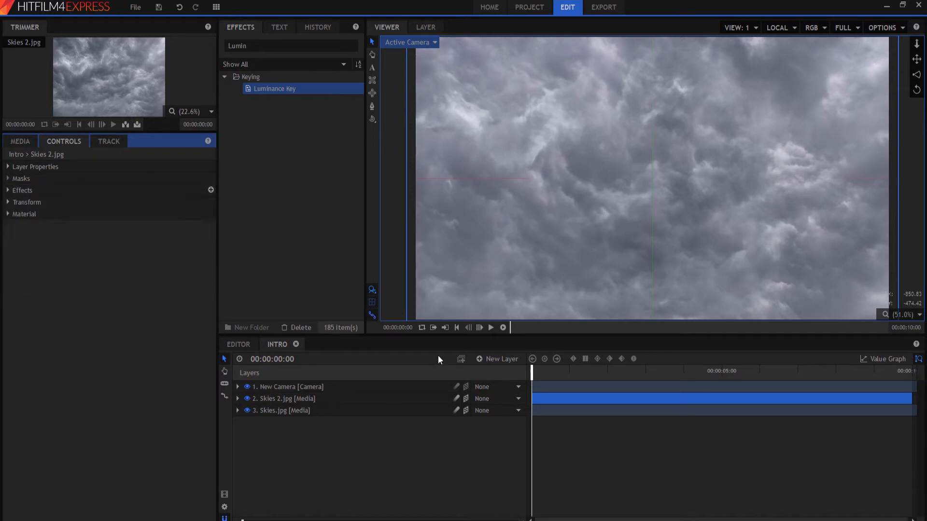
Preview the keyed clouds from the start of the Intro shot to nearly 4 seconds.
click(556, 398)
click(552, 442)
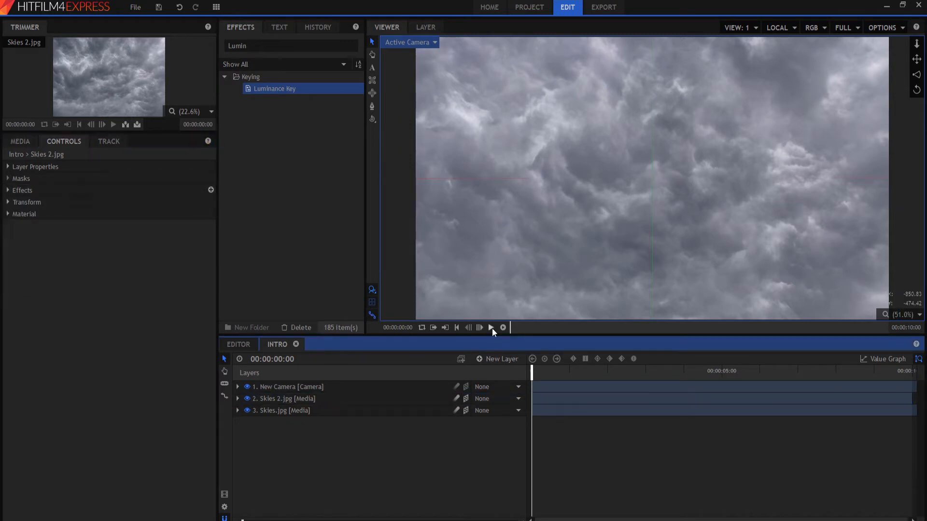
click(492, 328)
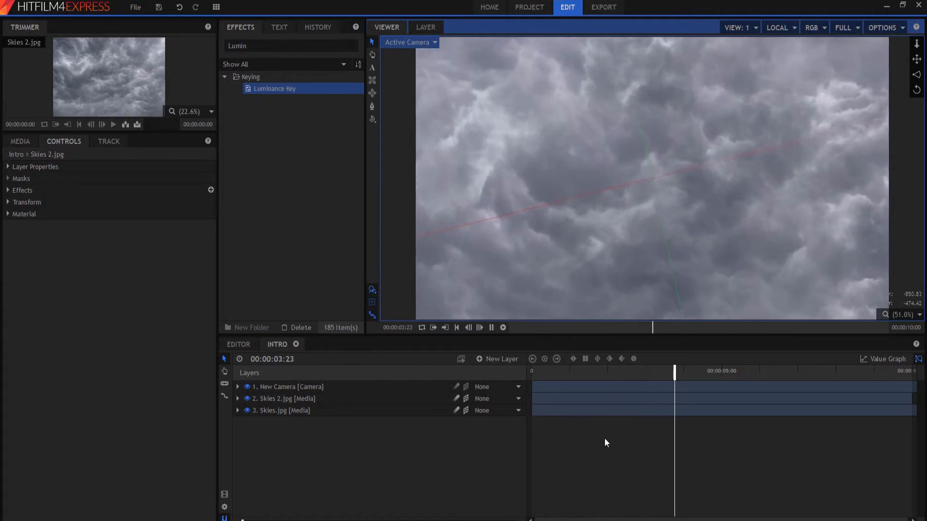
key(space)
Move the Skies 2.jpg layer forward in depth, closer to the camera.
click(475, 361)
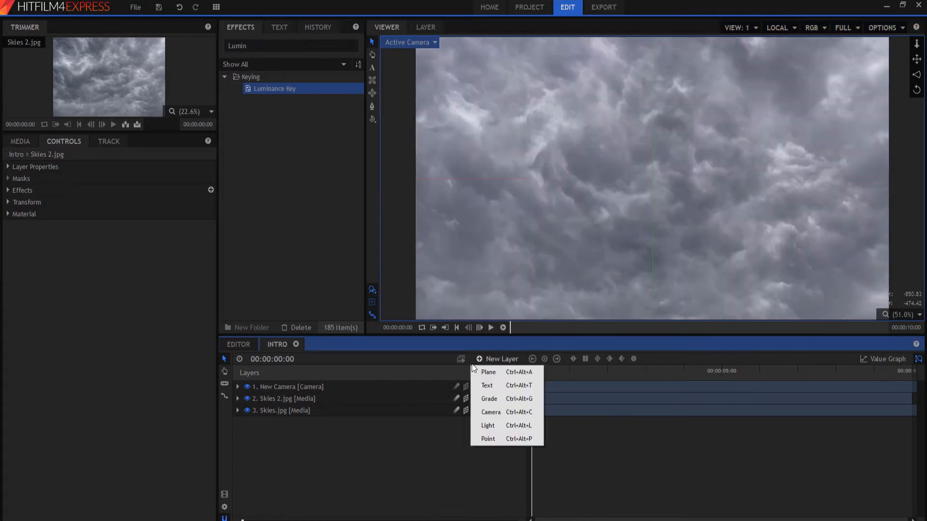
click(291, 404)
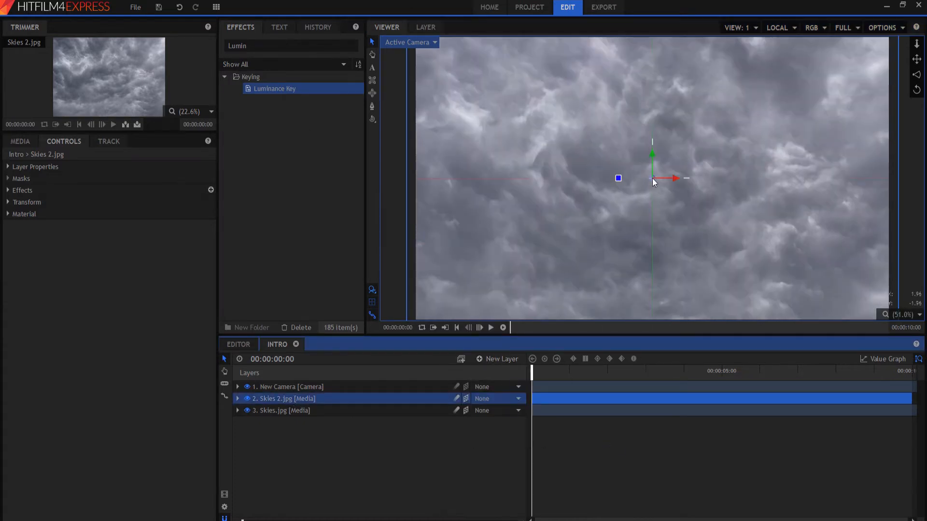
drag(653, 179, 659, 308)
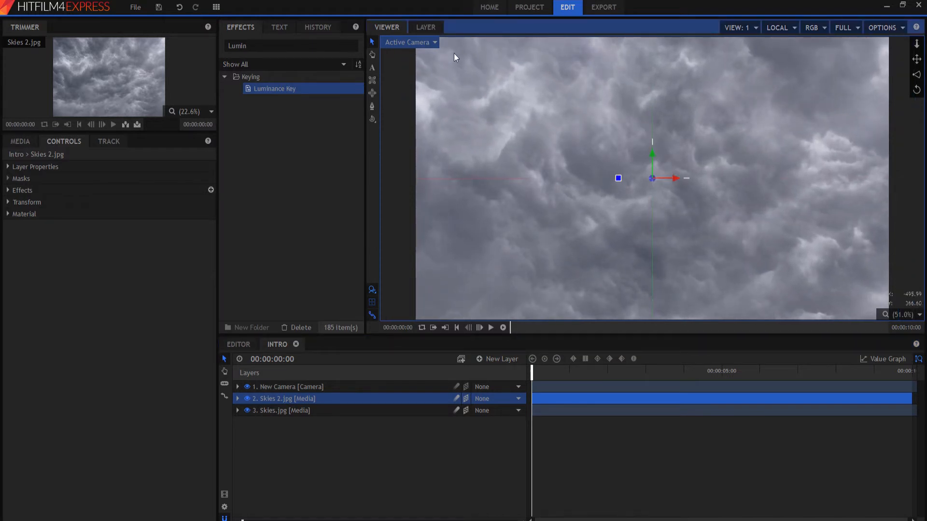
In an orbited Perspective view at 00:00:04:11, move the Skies 2.jpg layer farther forward in depth, up to the camera's position.
click(422, 45)
click(408, 69)
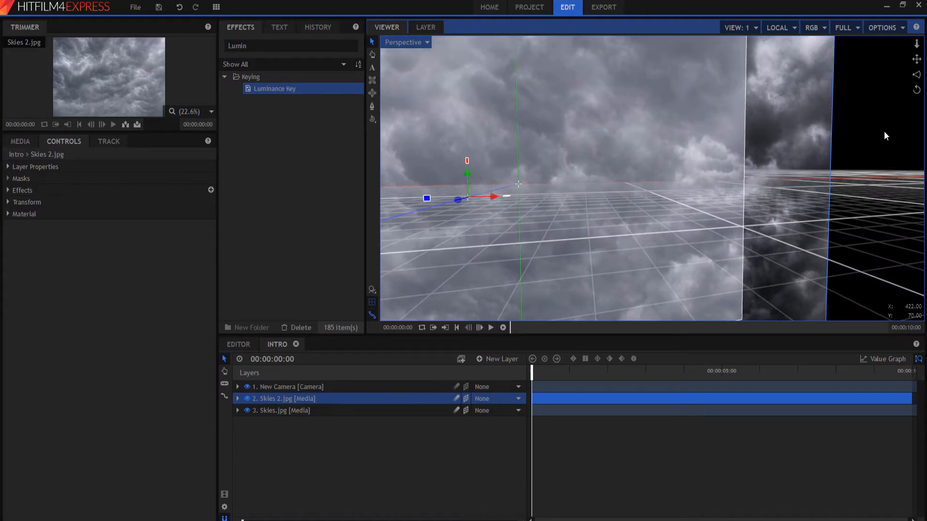
drag(917, 59, 903, 92)
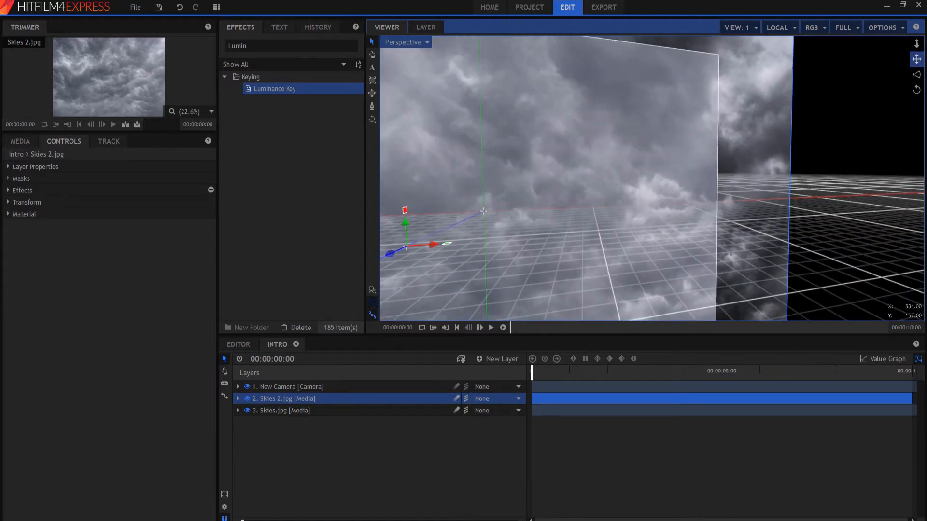
drag(917, 44, 546, 124)
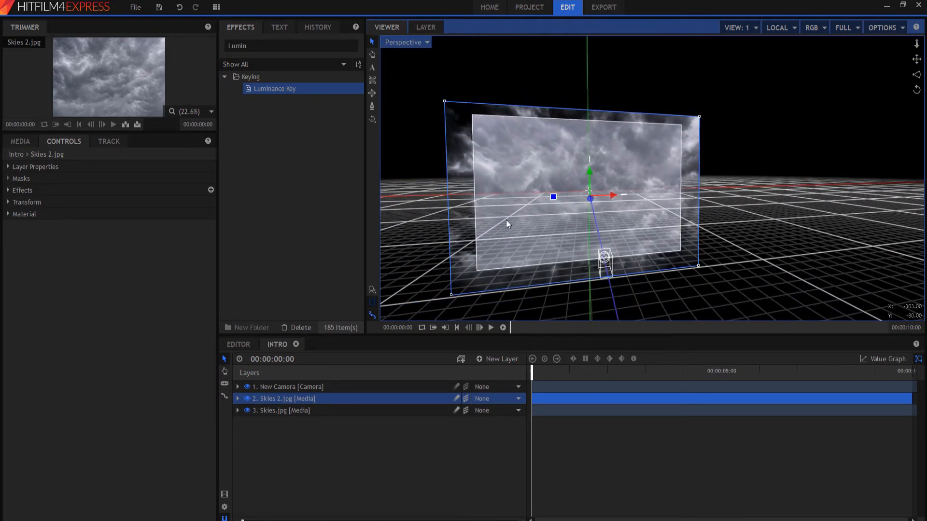
click(372, 119)
drag(553, 248, 768, 239)
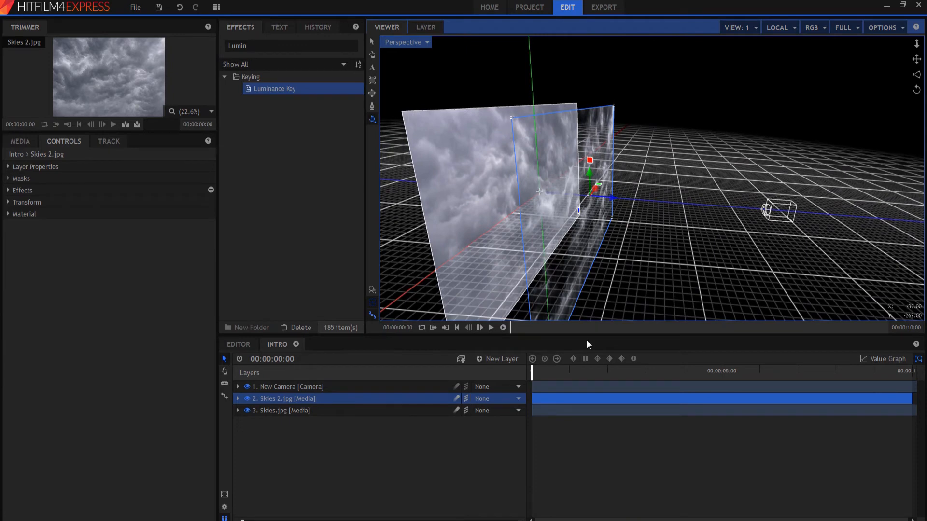
drag(530, 380, 697, 382)
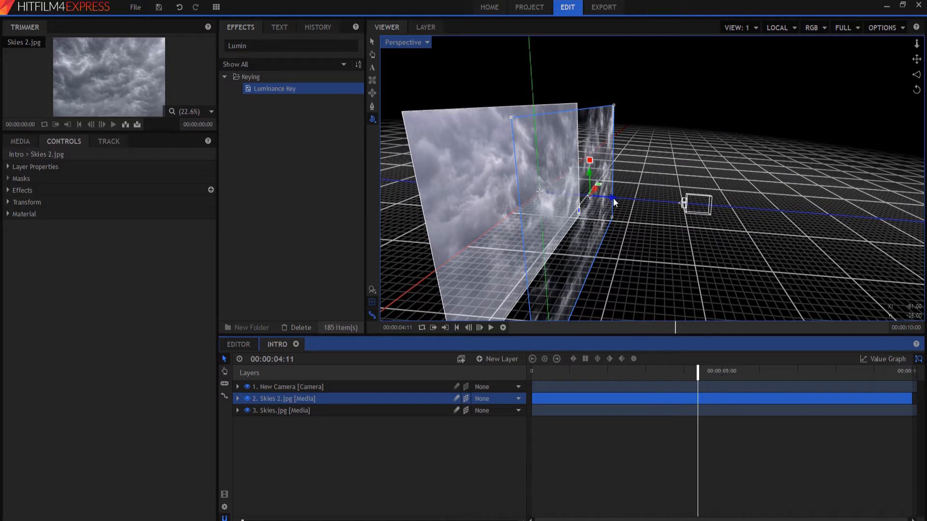
drag(613, 195, 718, 228)
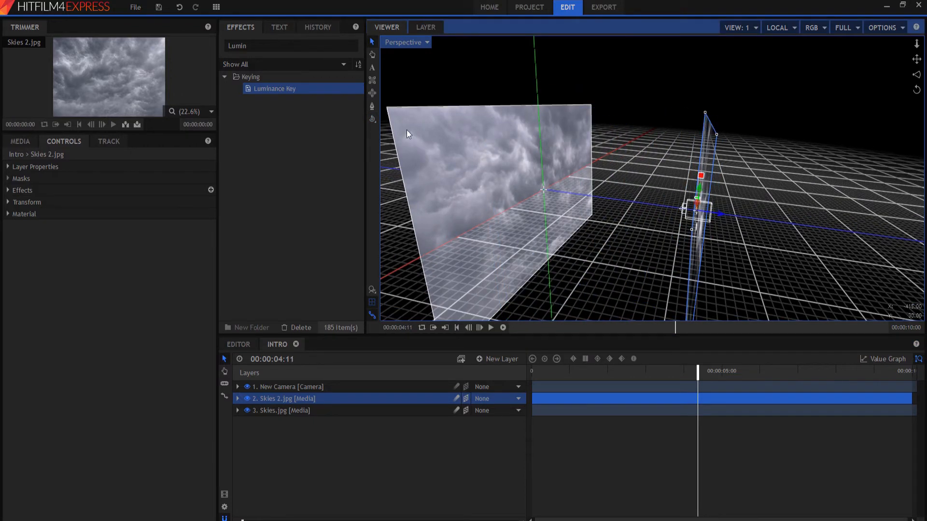
Play back the camera move through the clouds in the Active Camera view and return to the first frame.
click(397, 43)
click(401, 54)
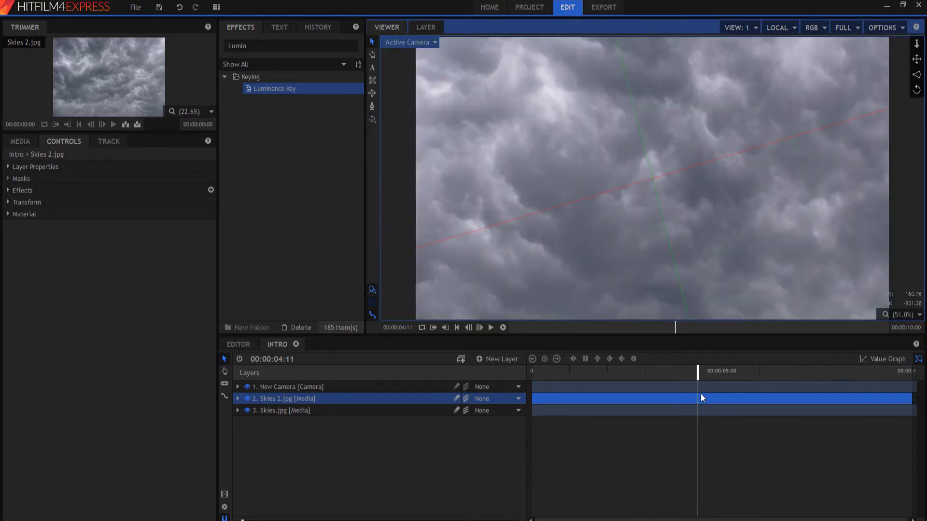
drag(566, 341, 255, 316)
click(492, 327)
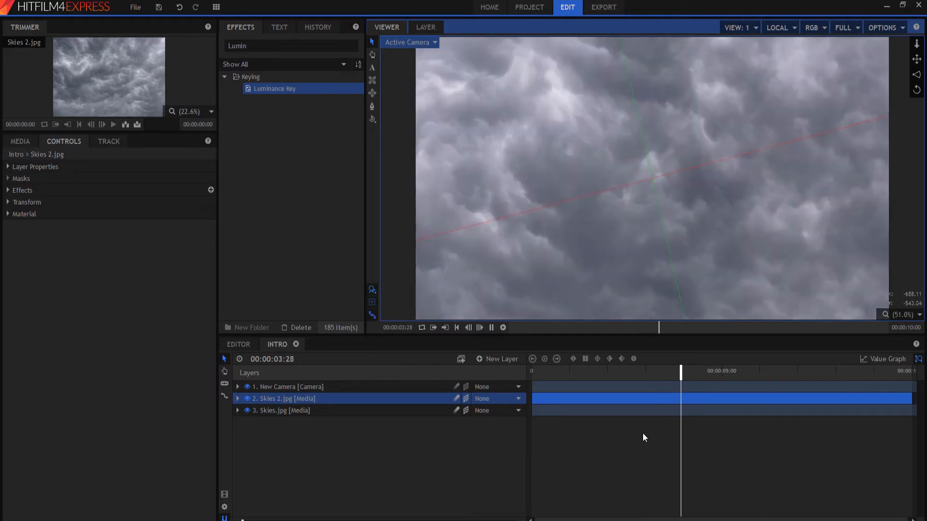
click(492, 328)
drag(775, 375, 276, 333)
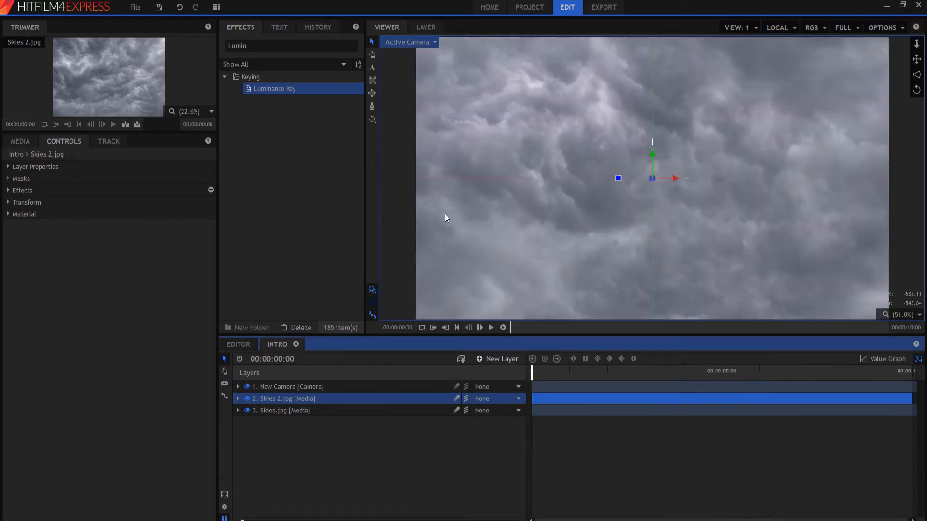
Undo the last forward move of the Skies 2.jpg layer, checking it in Perspective, and return to the Active Camera view.
click(419, 42)
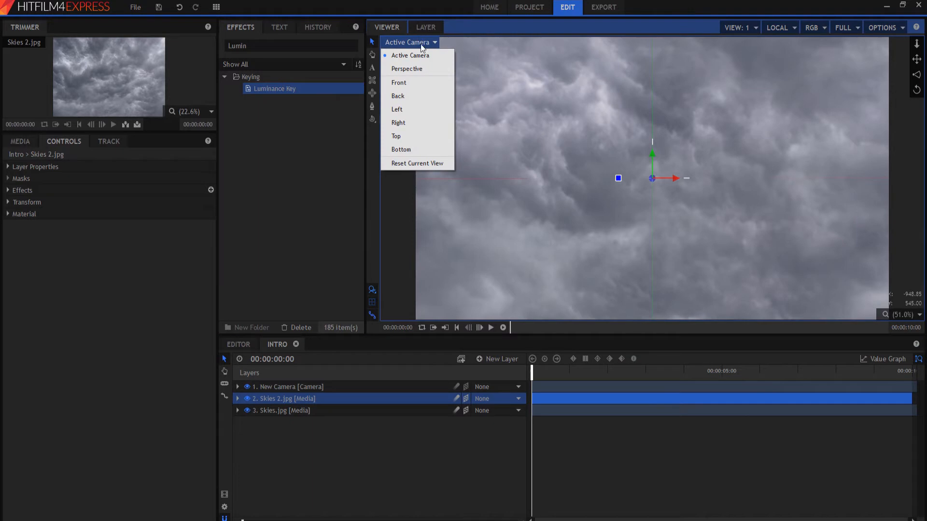
click(411, 69)
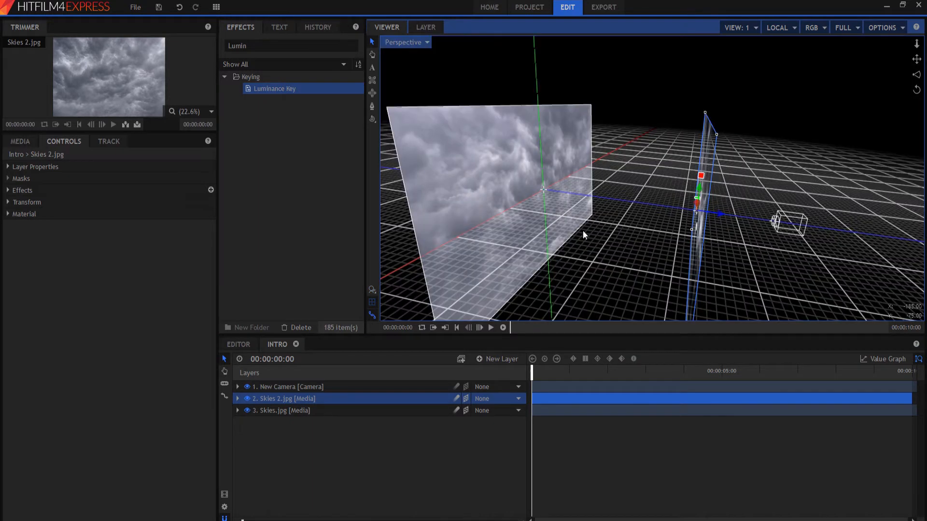
key(ctrl+z)
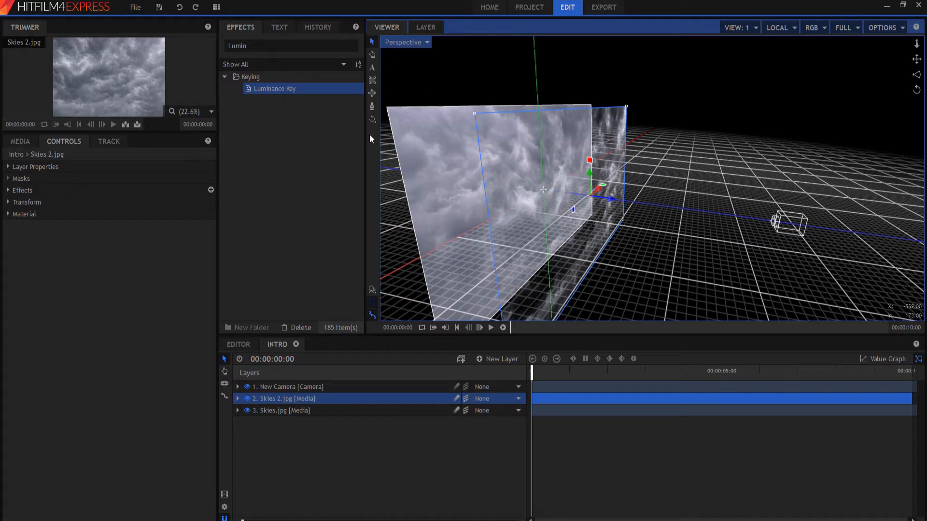
click(403, 42)
click(405, 57)
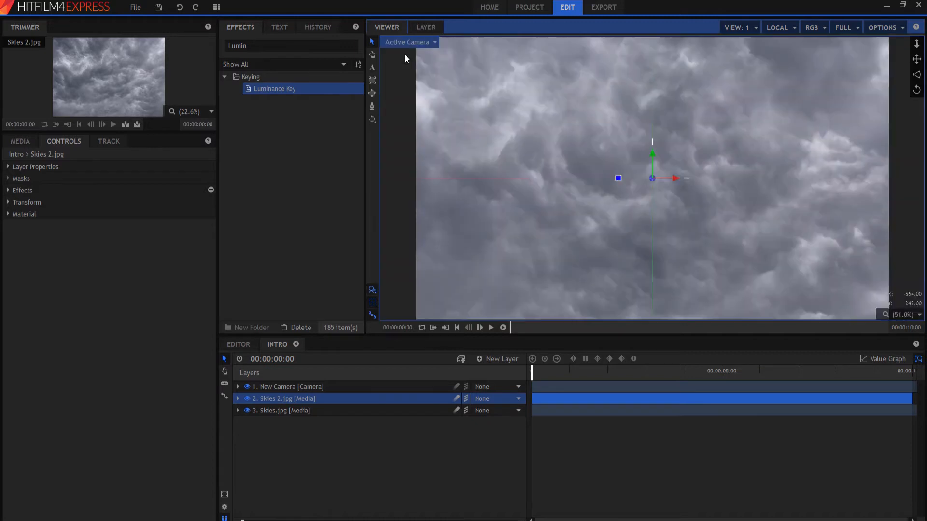
Deselect the layer, scrub through the whole Intro shot and go back to its start.
click(601, 490)
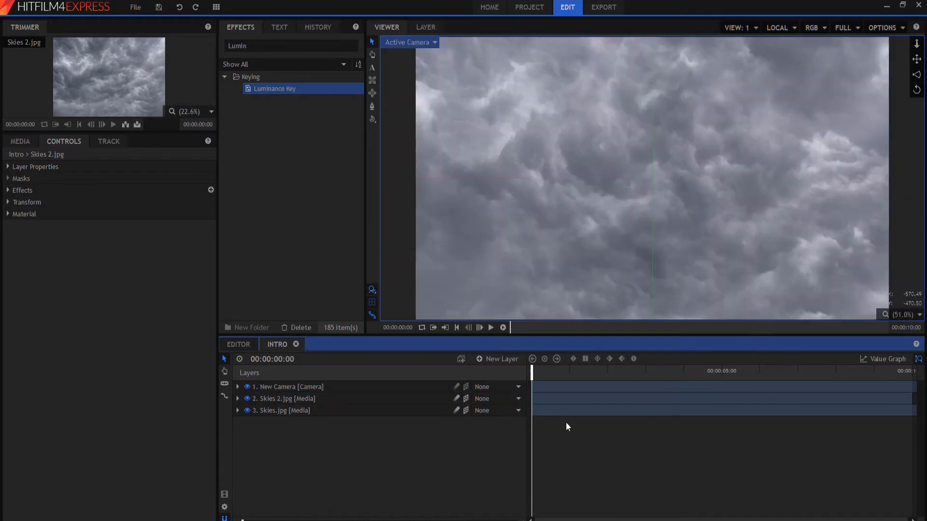
drag(533, 370, 922, 389)
key(Home)
Create a full-width text box across the middle of the frame reading "Nicolas Flamel" with "L'Avada Kedavra" on a second line.
click(28, 142)
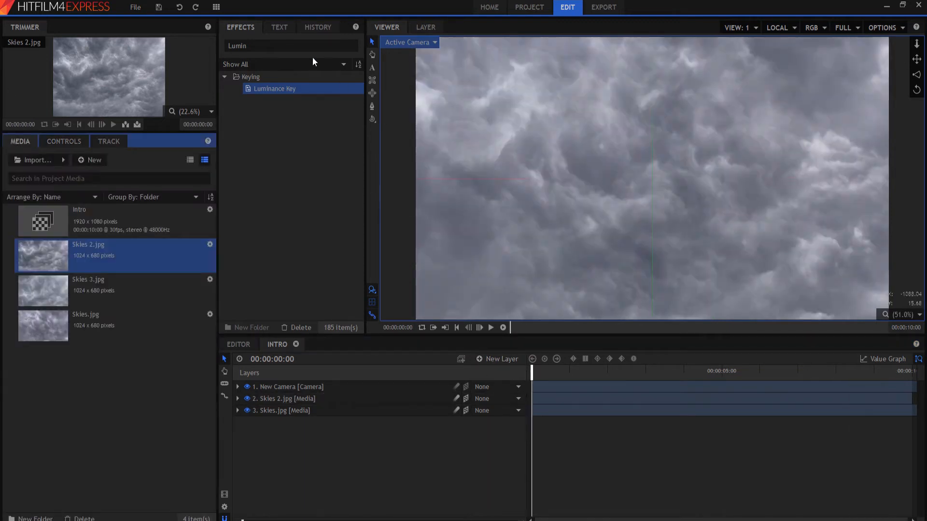
click(372, 67)
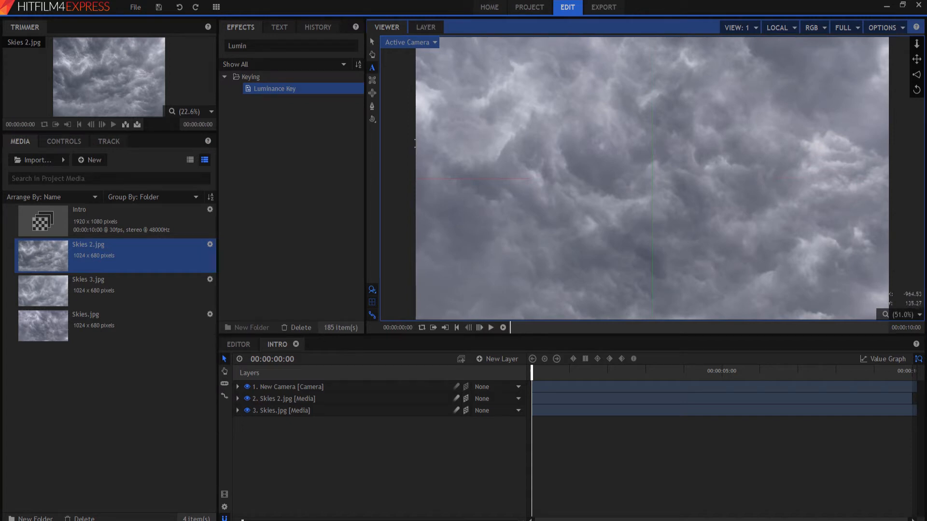
drag(415, 143, 890, 208)
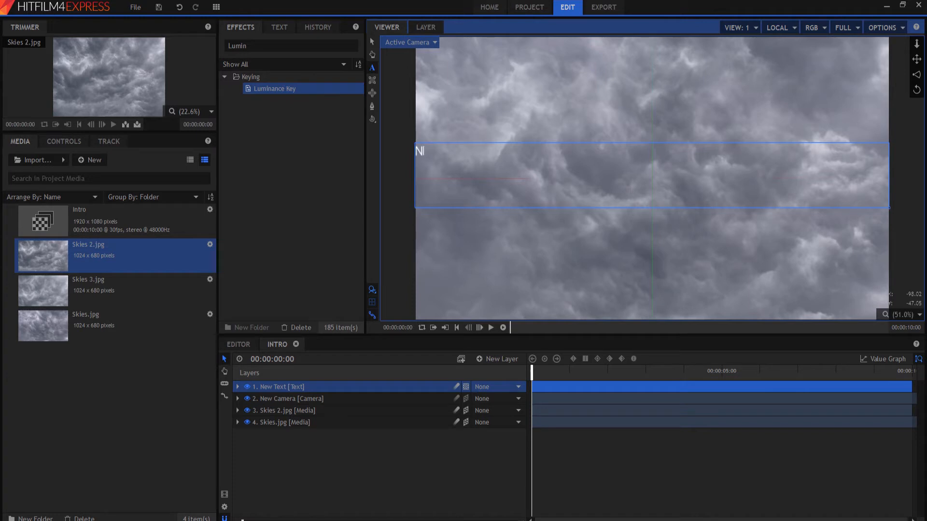
text(Nicolas Flamel)
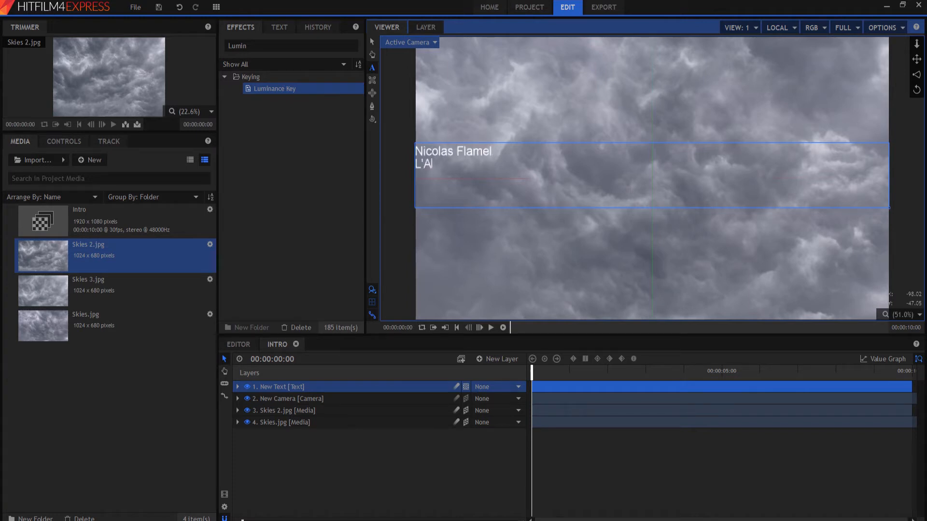
text(L'Avadza)
key(BackSpace)
key(BackSpace)
key(BackSpace)
text(da Kedavra)
Center both lines of the title text and set their font size to 80.
key(ctrl+a)
click(279, 27)
click(250, 168)
double_click(256, 87)
text(110)
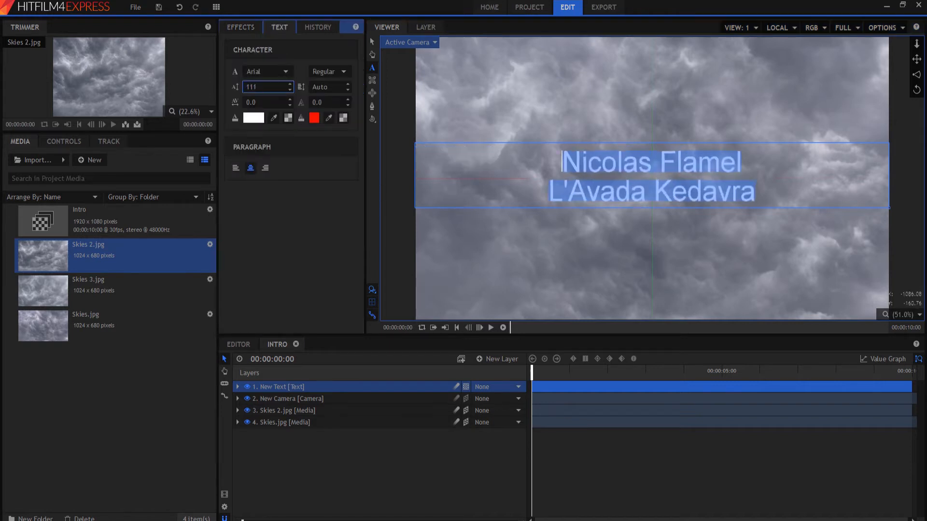
key(BackSpace)
key(BackSpace)
key(BackSpace)
text(80)
Change the font of both title lines to Harry P.
click(268, 72)
scroll(355, 178, down, 20)
scroll(355, 177, up, 1)
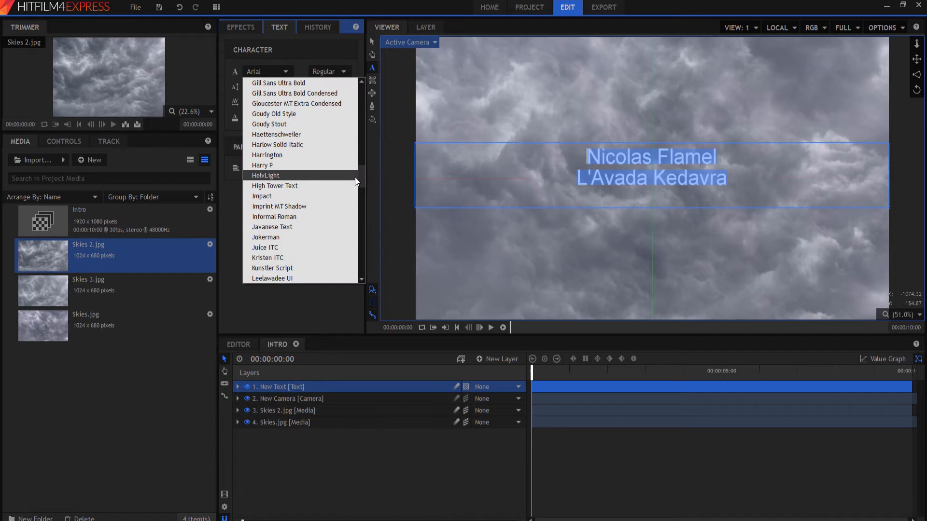
click(277, 166)
click(496, 108)
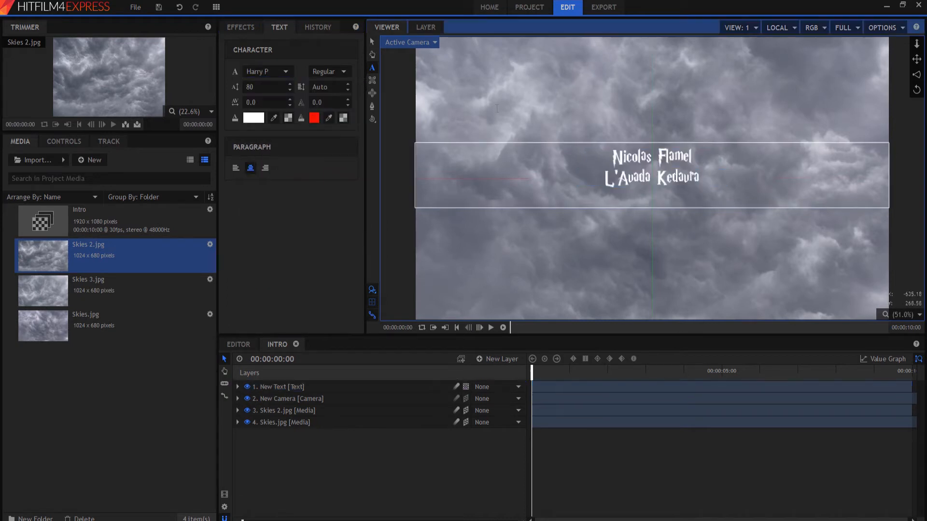
Enlarge the "Nicolas Flamel" line to a font size of 171.
drag(609, 164, 692, 157)
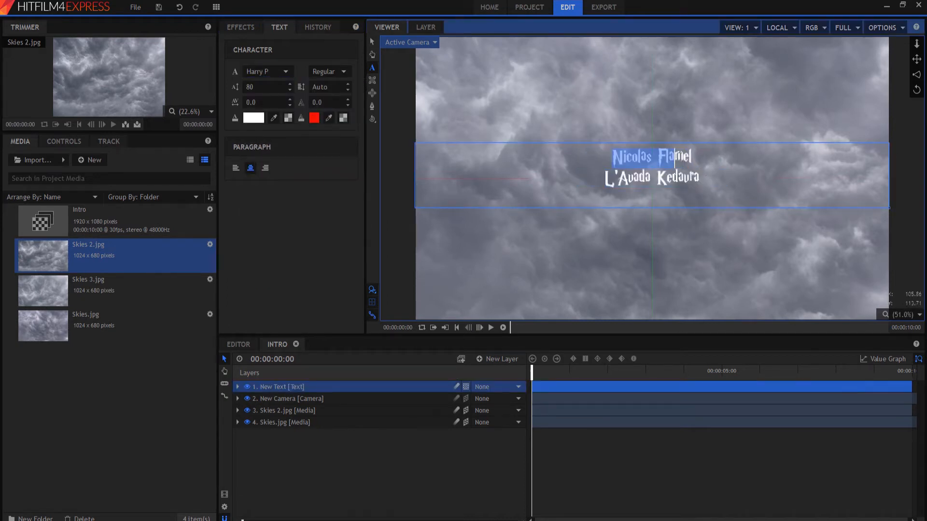
drag(250, 86, 287, 86)
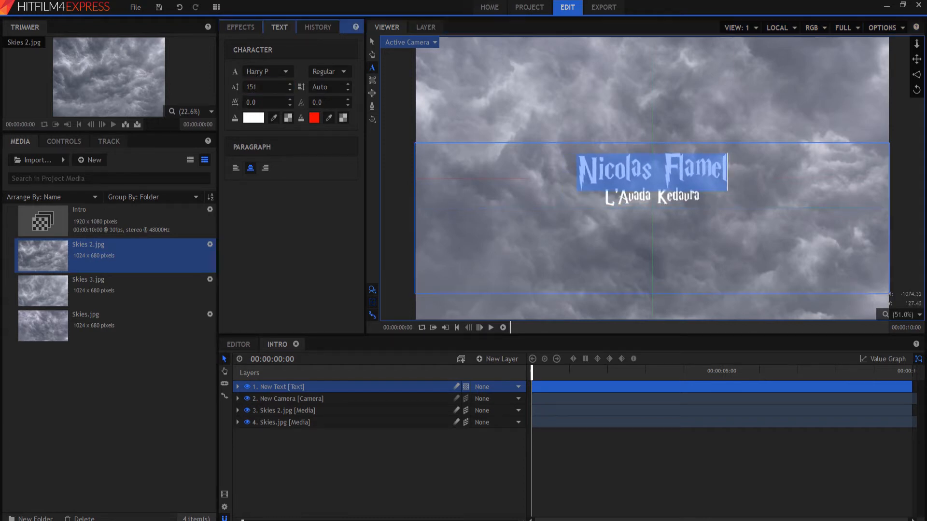
drag(287, 87, 295, 86)
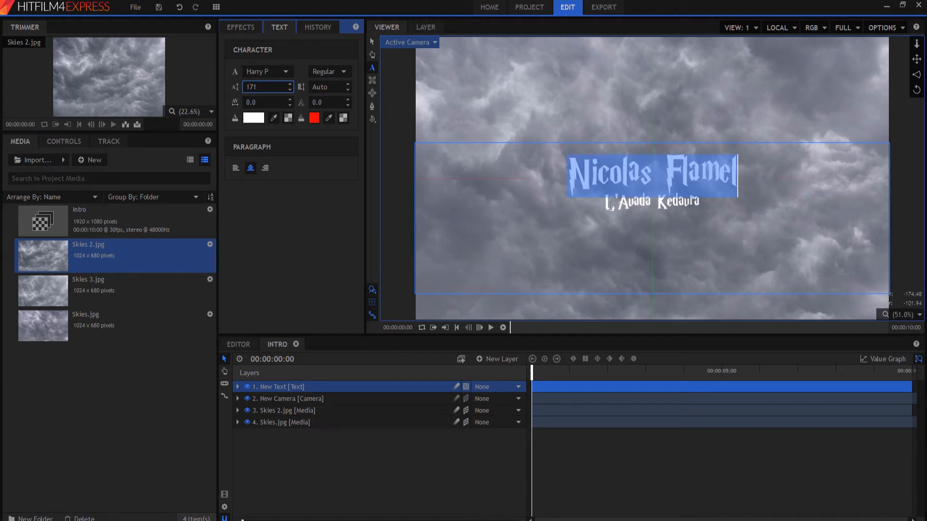
Set the "L'Avada Kedavra" line to a font size of 56 and color it black.
click(606, 203)
drag(605, 204, 700, 202)
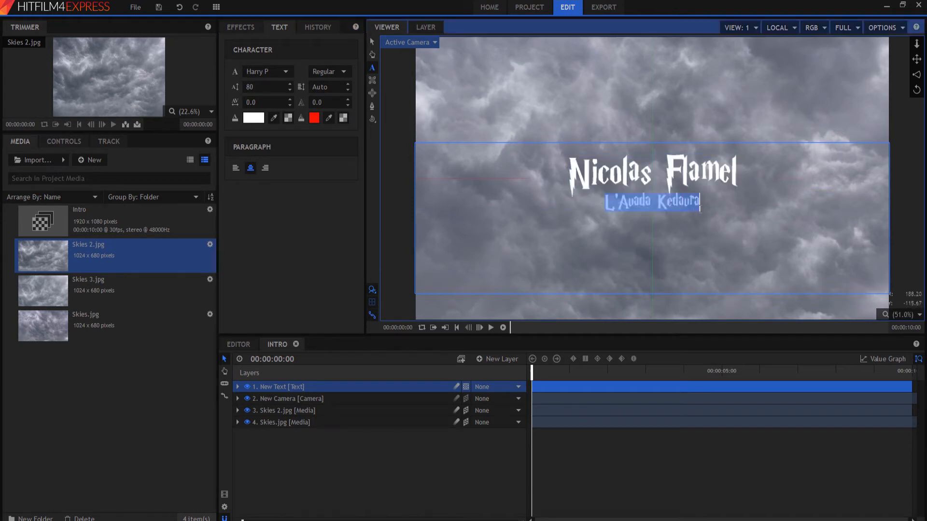
drag(253, 87, 244, 87)
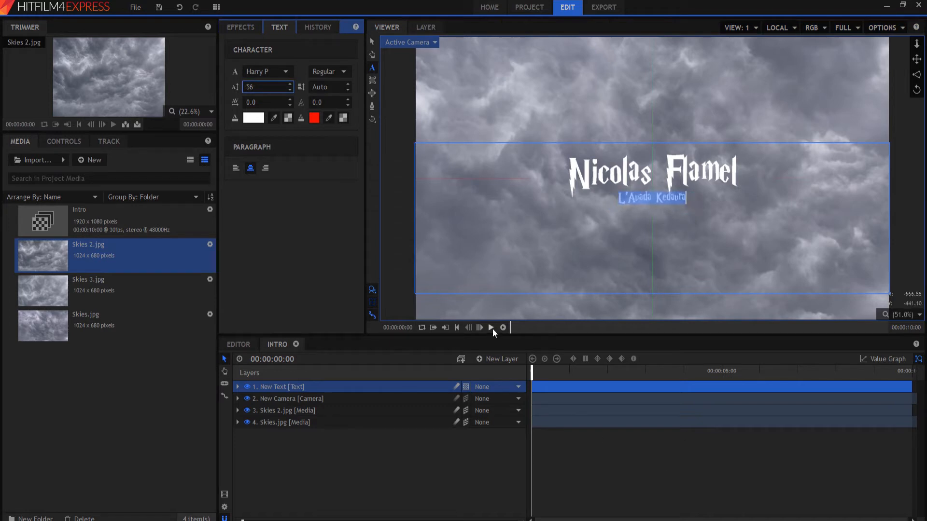
click(253, 120)
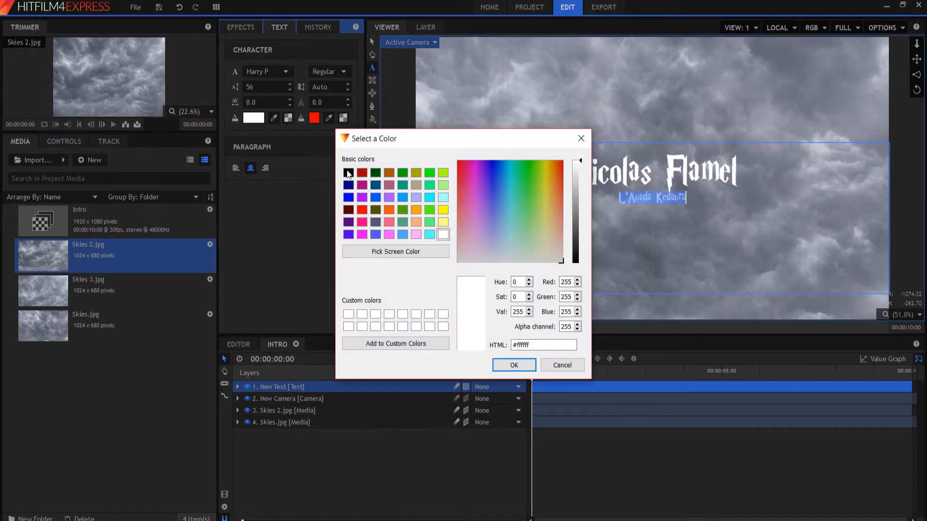
click(348, 173)
click(513, 364)
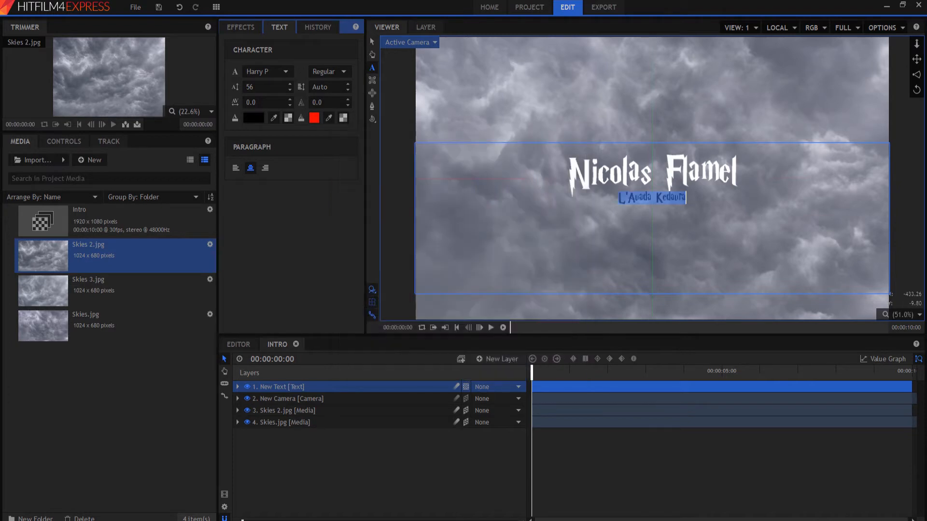
Color the "Nicolas Flamel" line black (#000000) and deselect the text layer.
drag(569, 174, 738, 174)
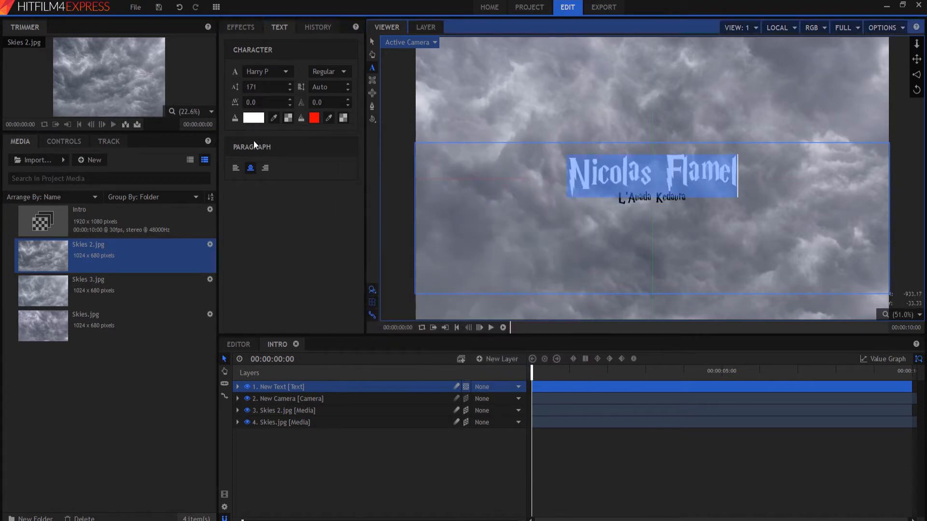
click(254, 118)
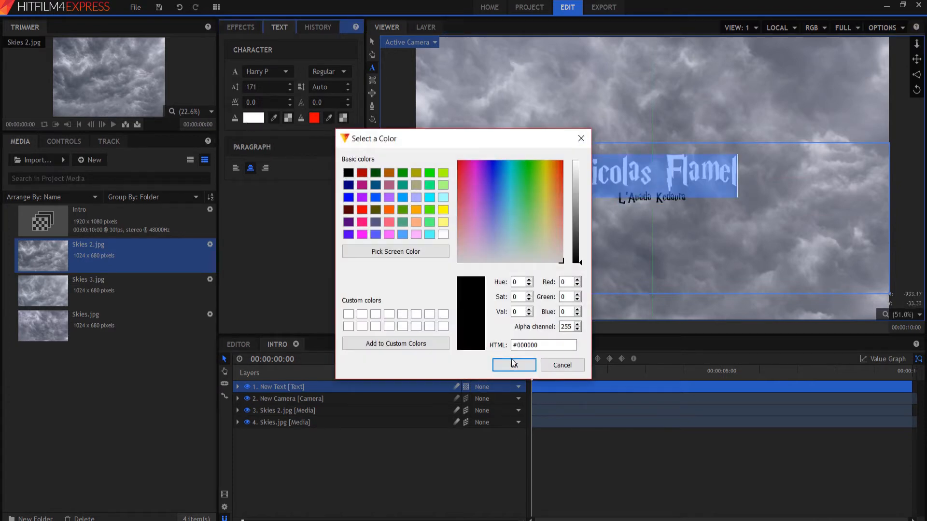
click(513, 364)
click(555, 434)
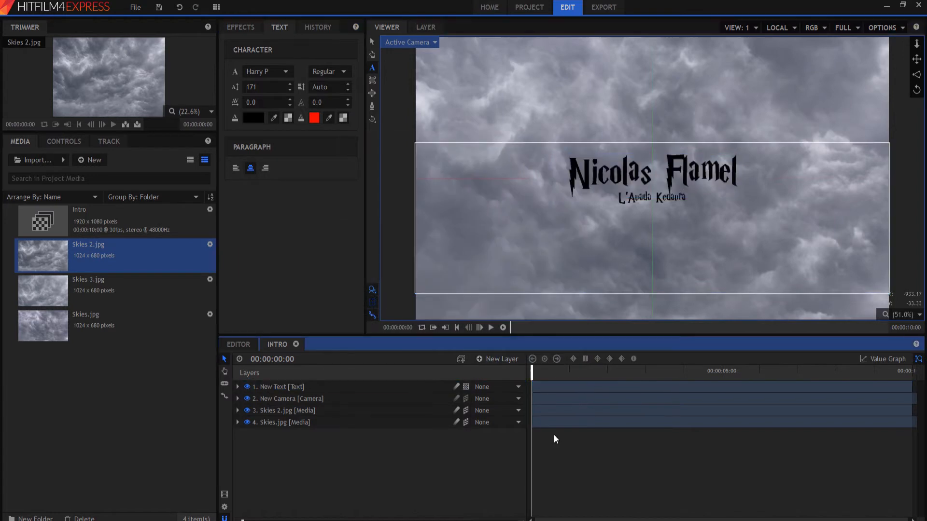
Make the New Text layer 3D, preview the shot to 00:00:06:11 and return to the first frame.
click(467, 387)
click(471, 414)
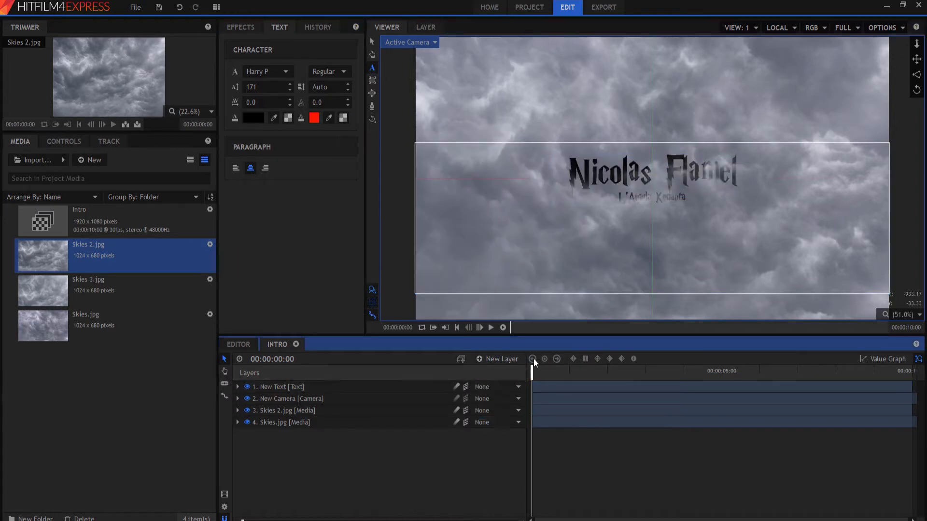
click(491, 327)
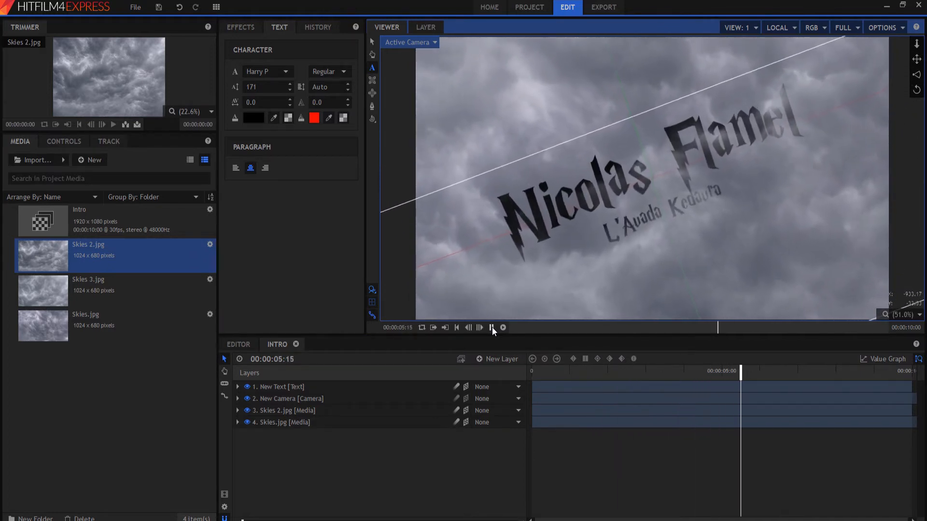
click(491, 327)
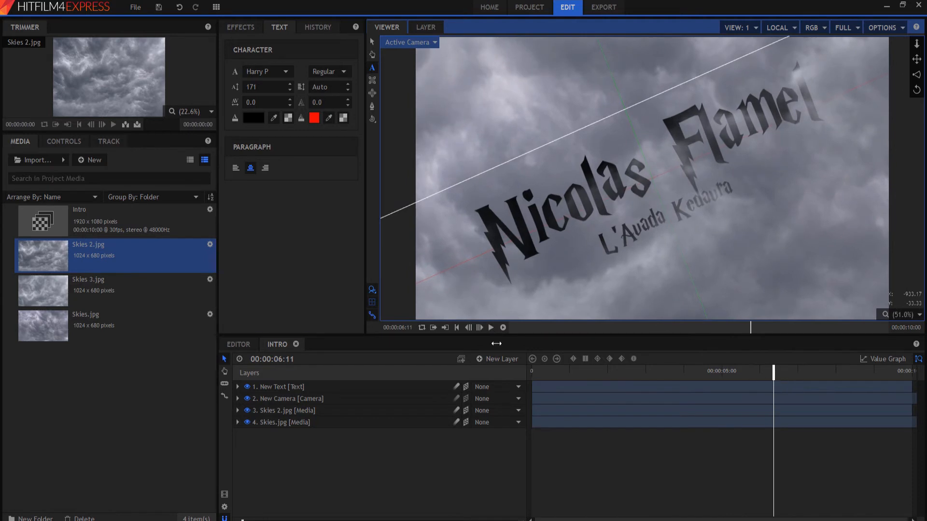
click(496, 343)
key(Home)
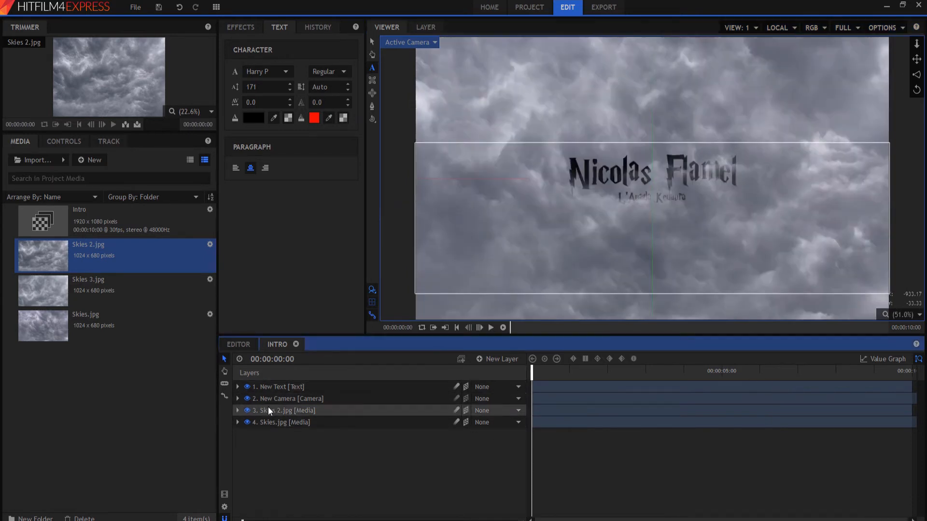
Move the New Text layer between the Skies 2.jpg and Skies.jpg layers, check its visibility, and preview the shot.
drag(268, 408, 275, 384)
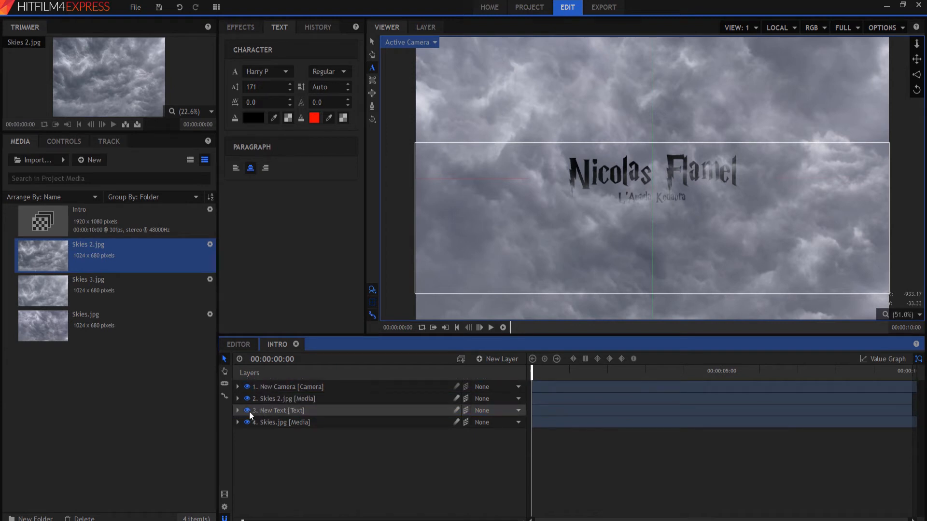
click(248, 411)
click(248, 411)
click(488, 329)
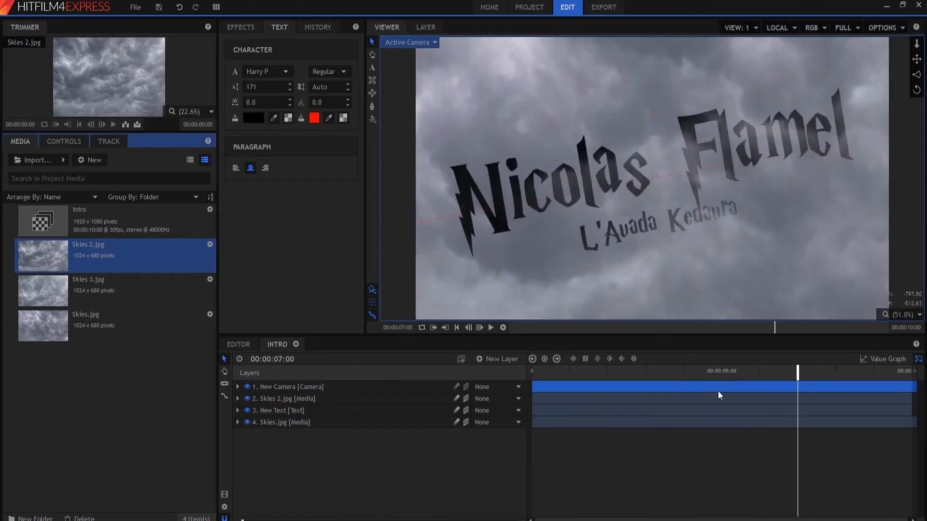
Set the New Camera layer's Z position to 7.6 at 00:00:07:00.
click(718, 390)
click(727, 473)
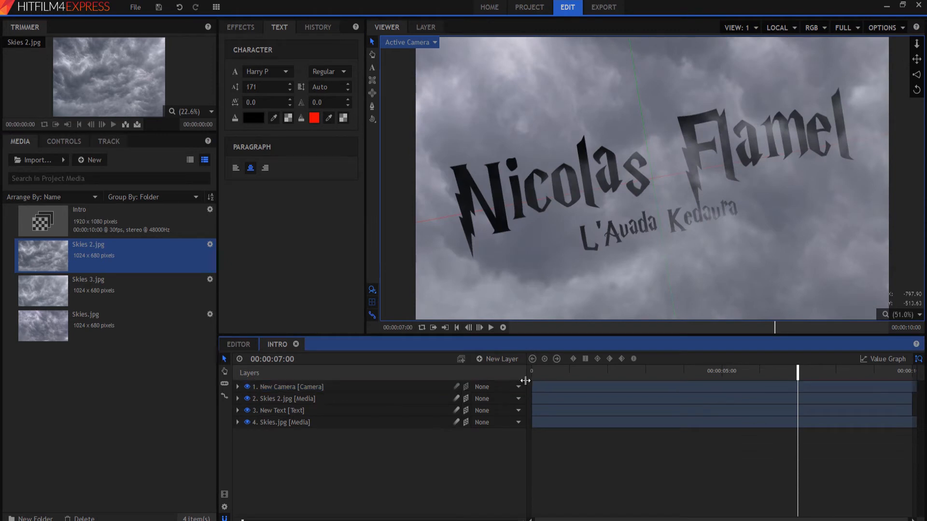
click(64, 141)
click(52, 190)
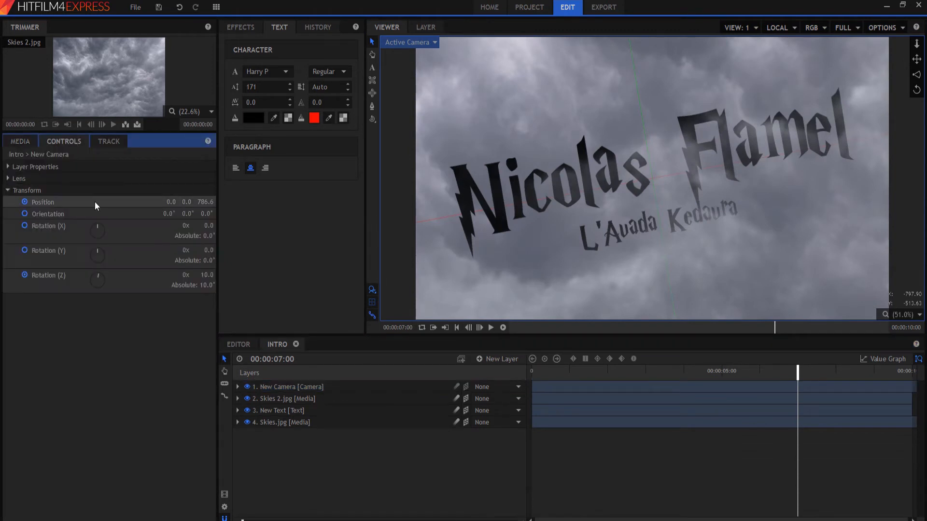
drag(205, 202, 21, 202)
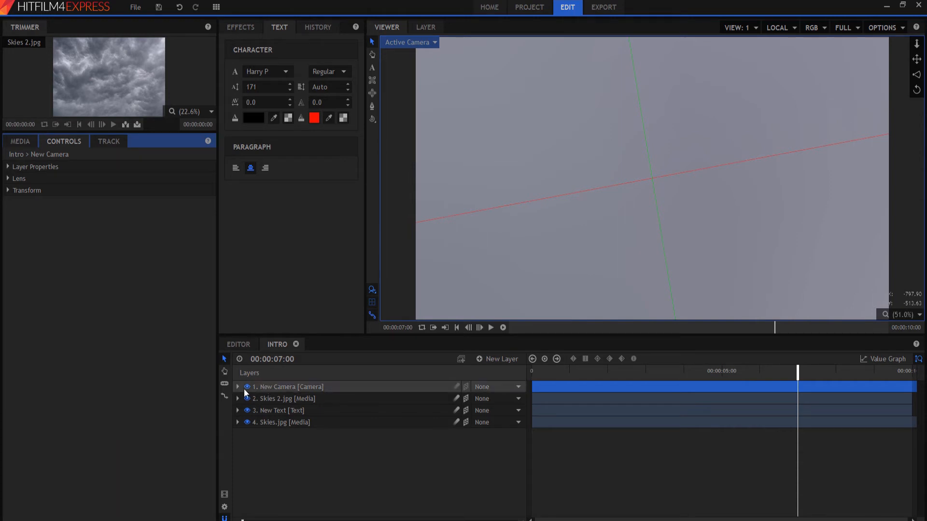
Move the camera's Position and Rotation (Z) keyframes from 00:00:07:00 to the end of the shot.
click(237, 388)
click(237, 388)
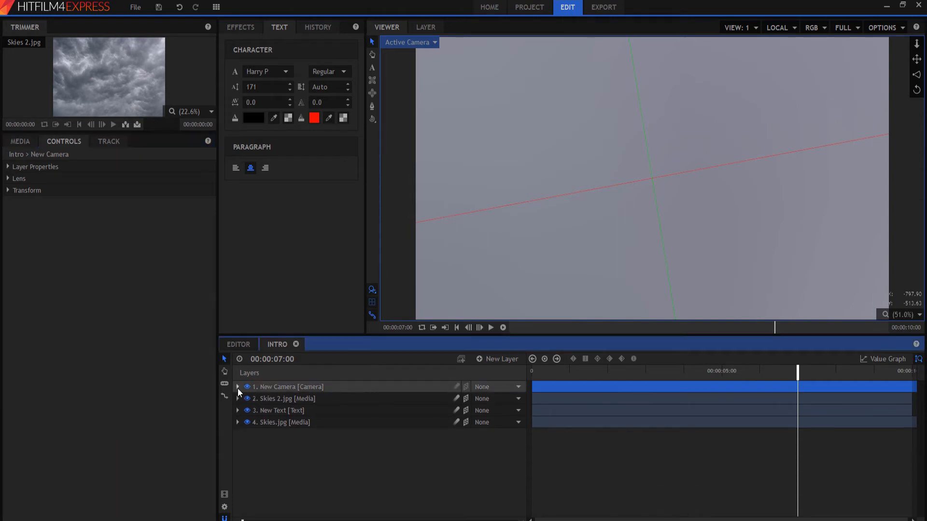
click(237, 388)
click(257, 411)
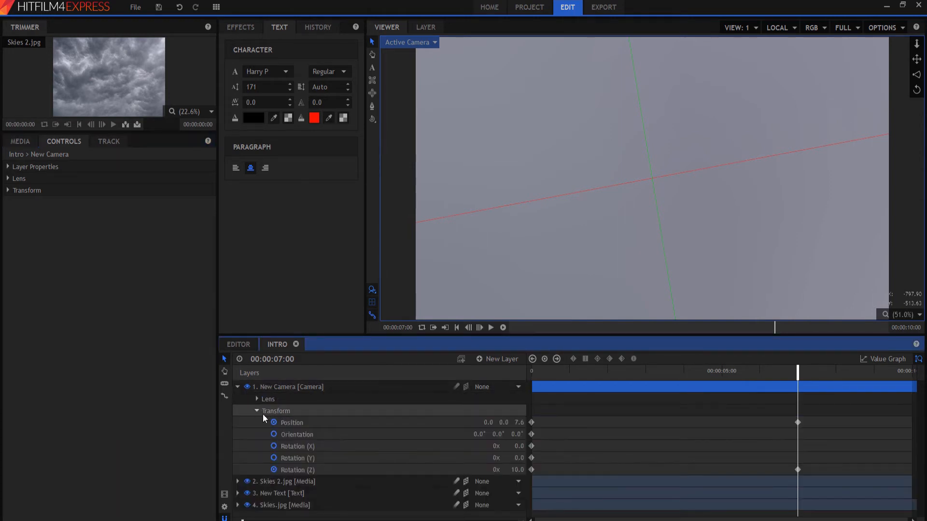
click(797, 424)
ctrl+click(798, 470)
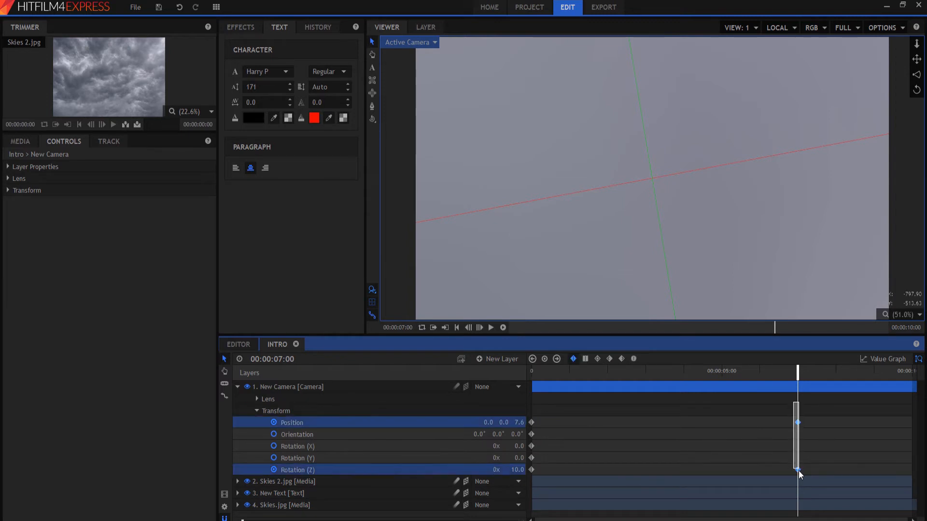
drag(798, 423, 912, 429)
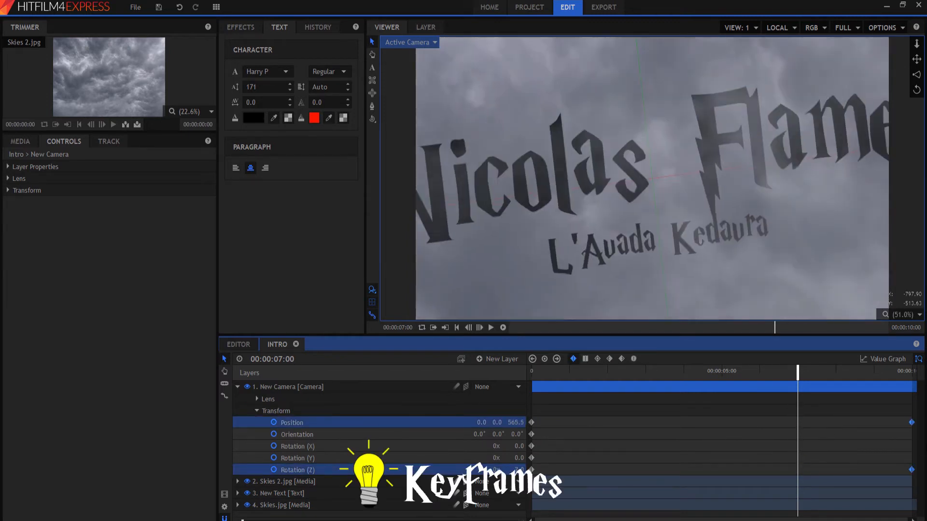
click(238, 388)
Play the shot from the first frame to check the camera move and return to the first frame.
drag(794, 380, 280, 352)
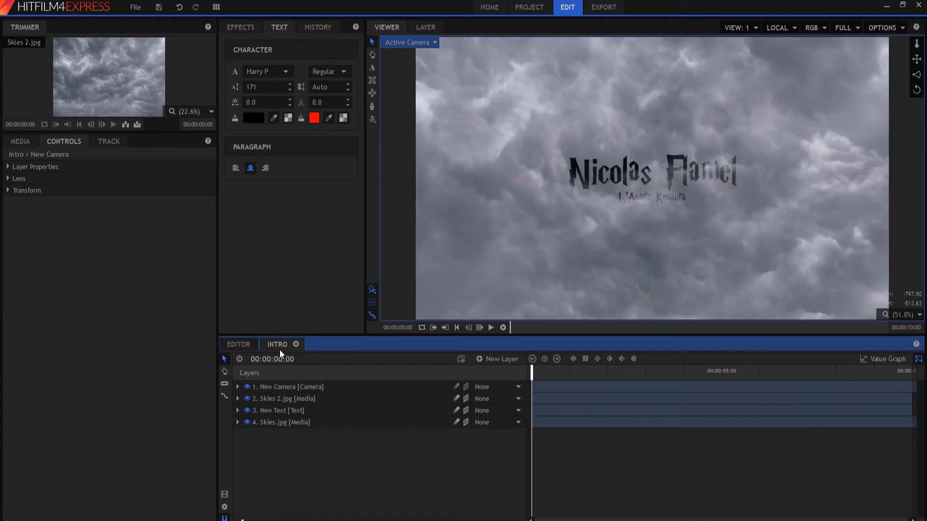
click(492, 328)
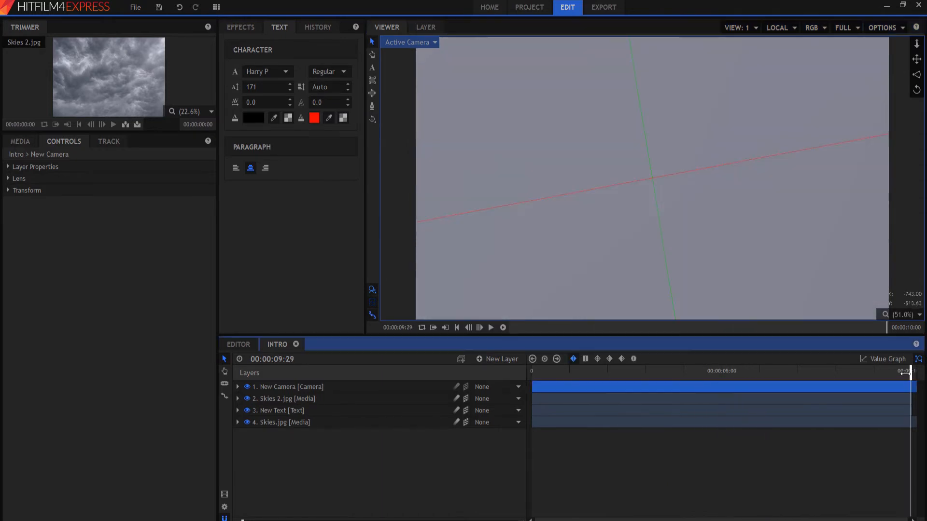
drag(910, 377, 358, 457)
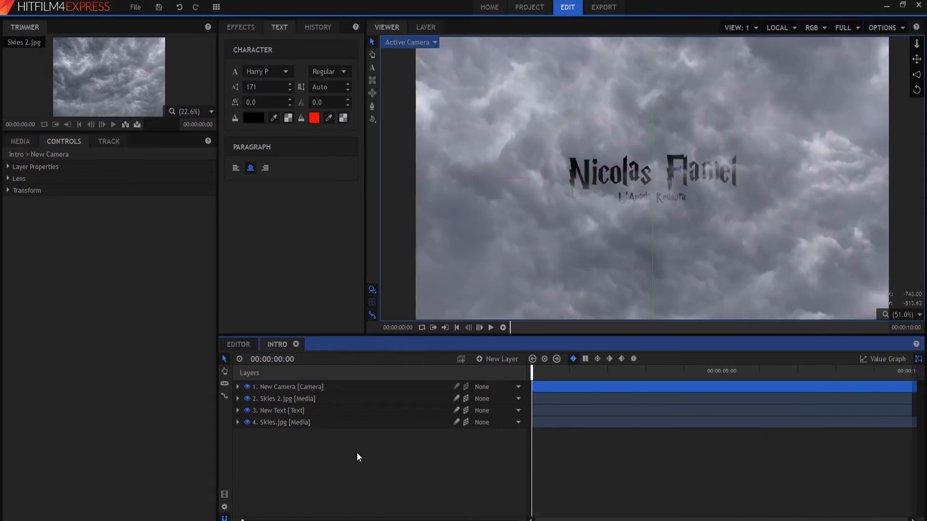
Run a RAM preview of the first part of the shot, stop it and return to the first frame.
click(504, 328)
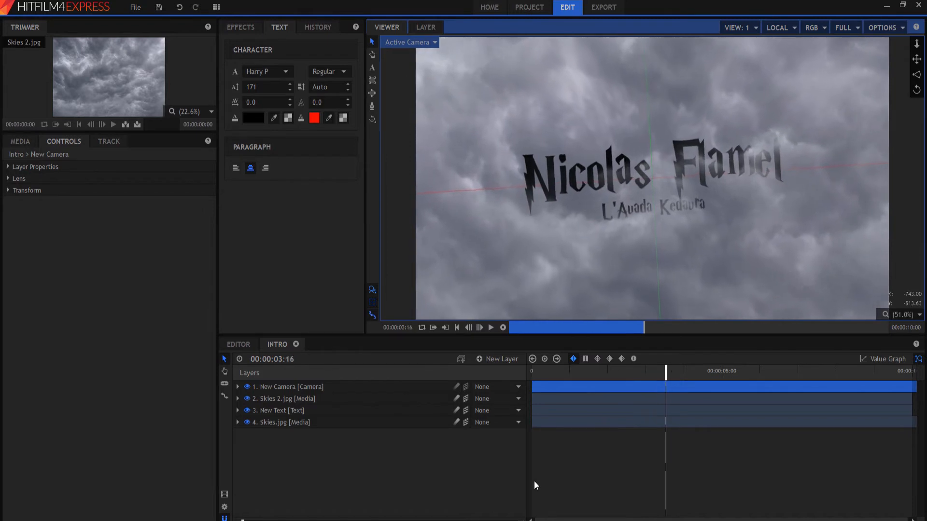
click(502, 328)
drag(722, 372, 463, 360)
click(549, 393)
click(592, 439)
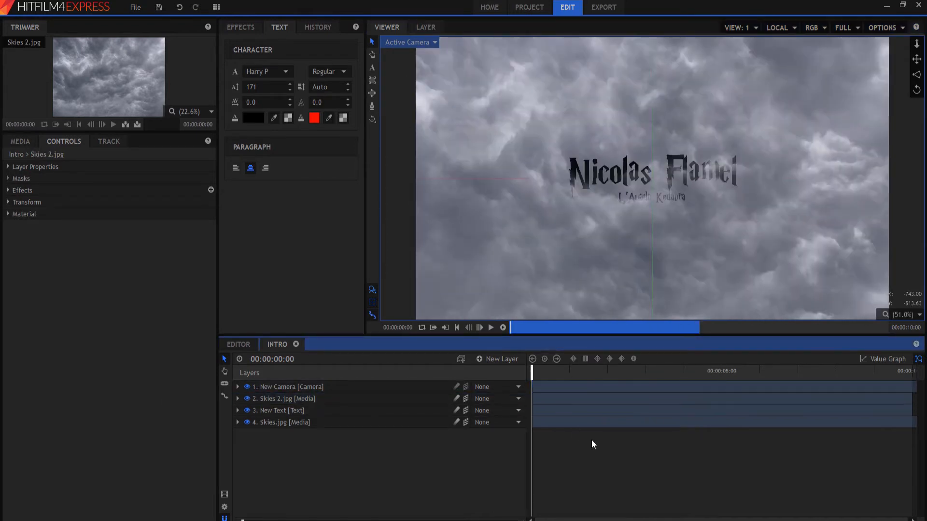
Play the cached shot through to its end and go back to the first frame.
click(493, 328)
click(491, 328)
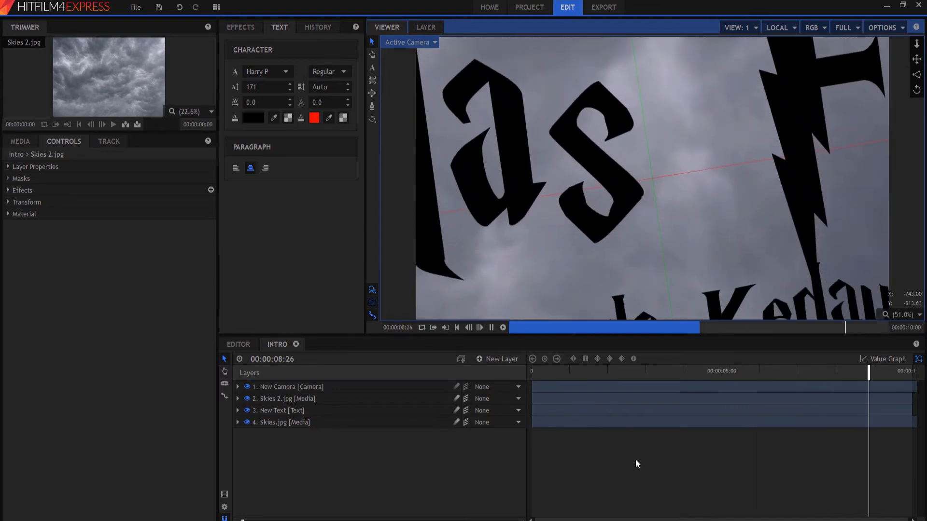
click(491, 327)
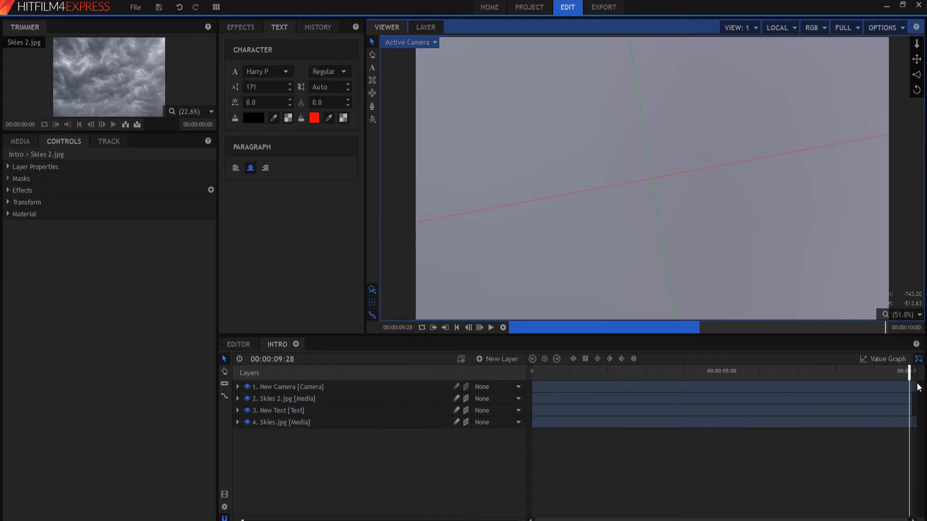
key(Home)
Examine the Skies 2.jpg and text layer spacing in the Perspective view and replay the shot through the active camera.
click(288, 410)
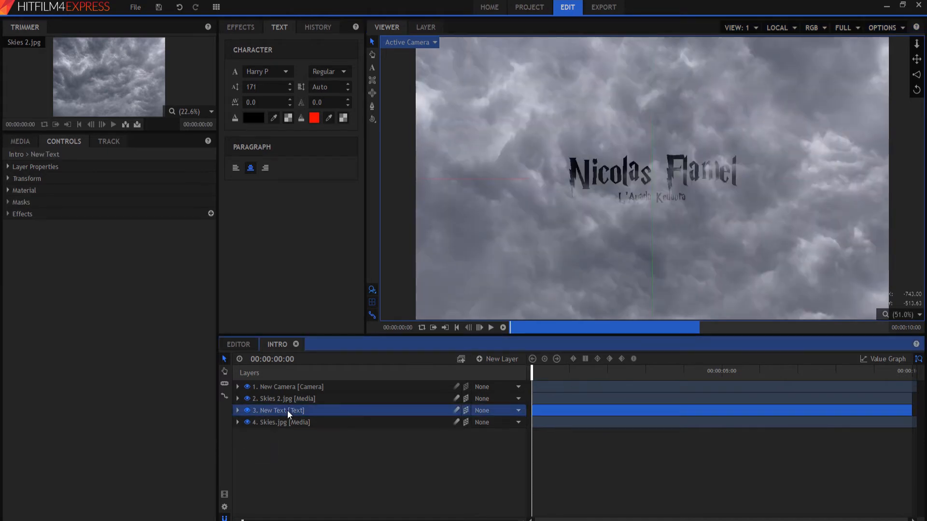
click(285, 398)
click(406, 43)
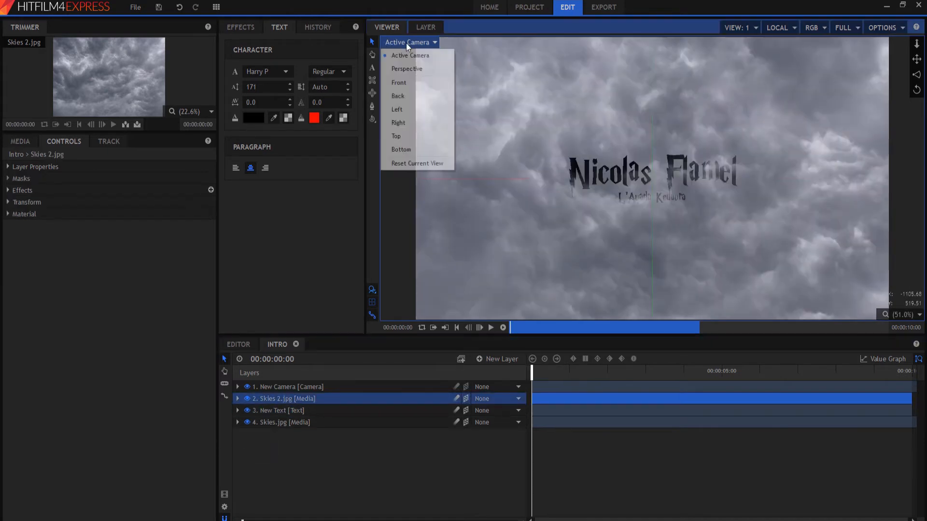
click(401, 68)
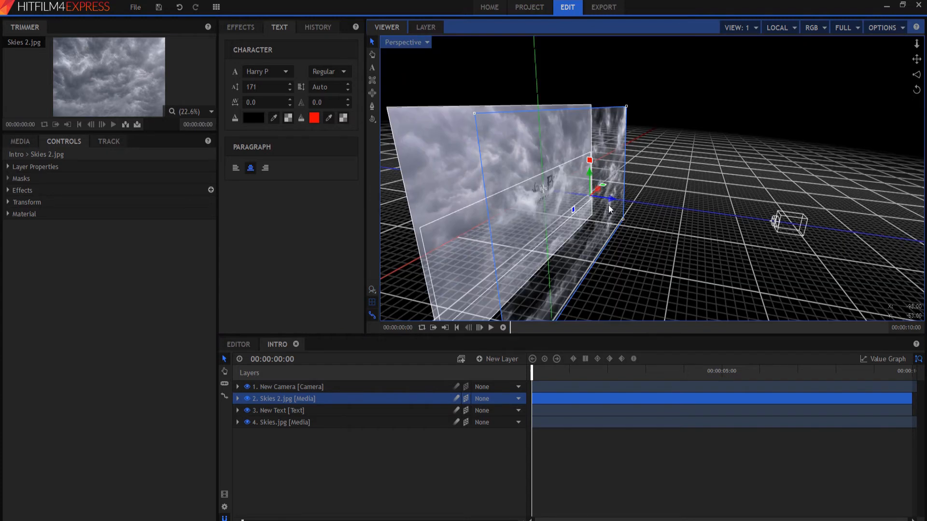
click(668, 480)
key(space)
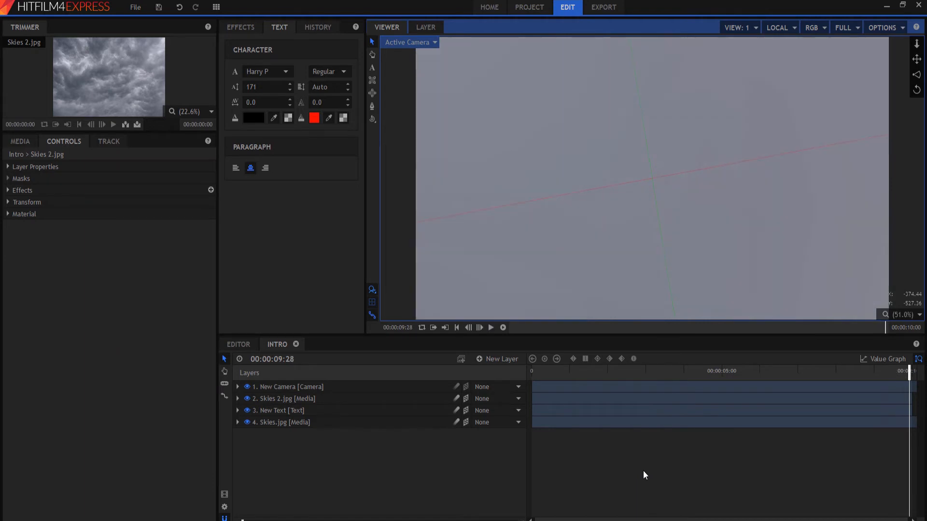
drag(910, 378, 239, 358)
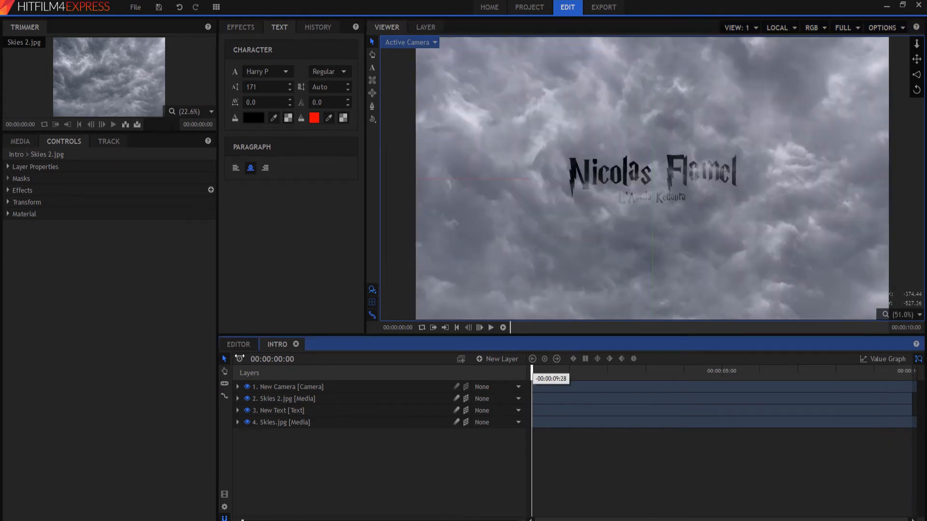
click(300, 398)
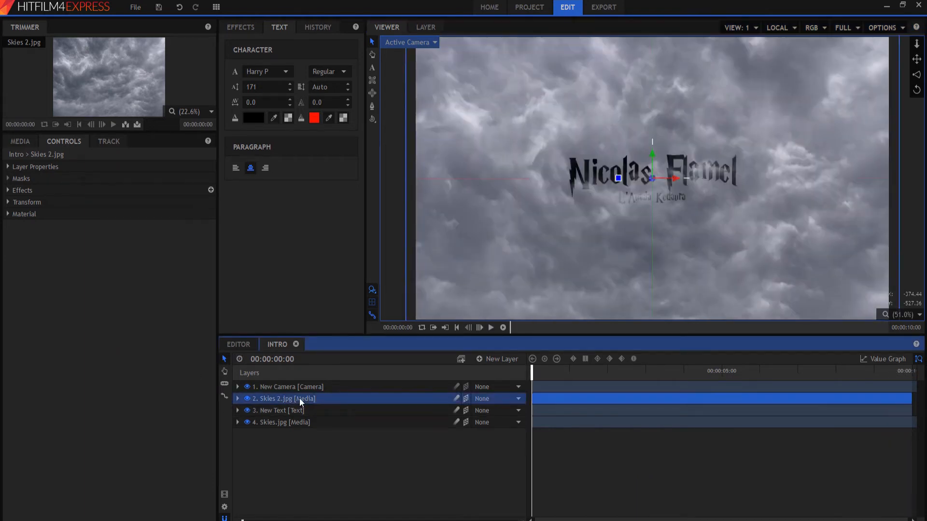
click(21, 141)
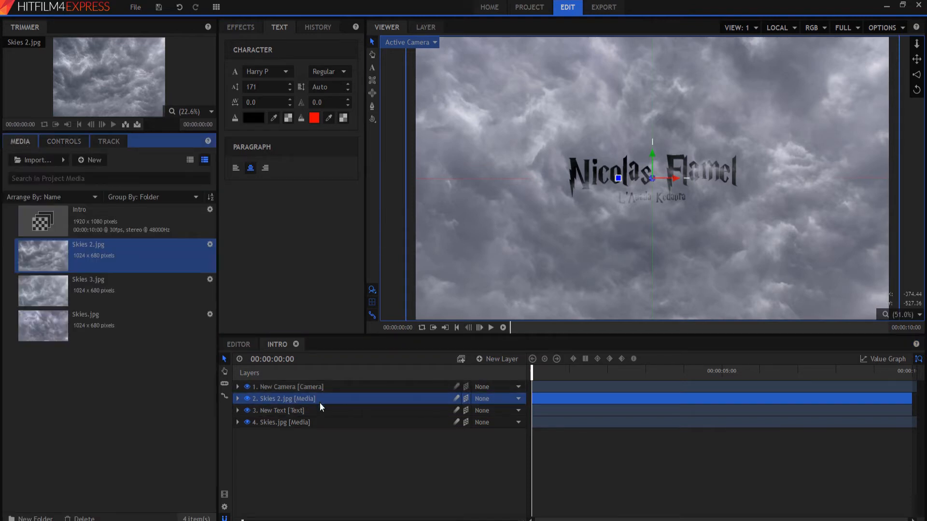
key(ctrl+d)
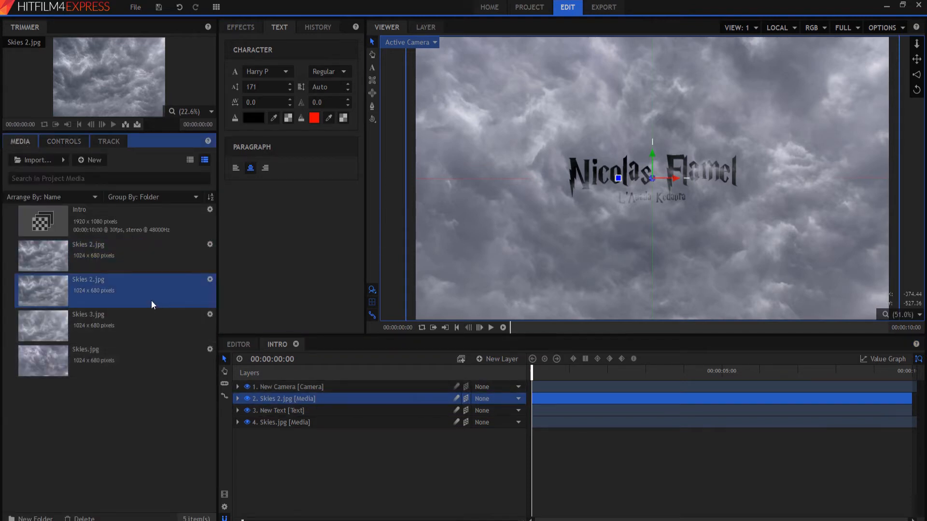
key(Delete)
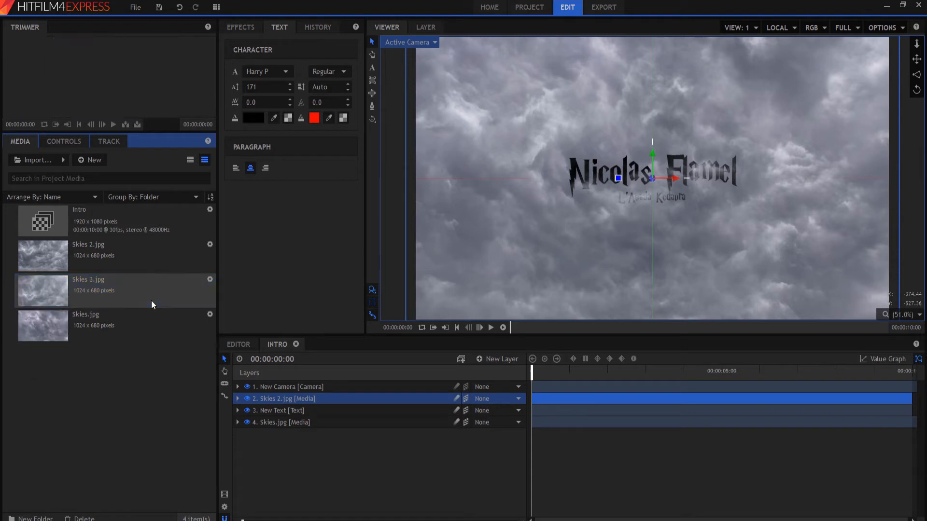
Duplicate the Skies 2.jpg layer and move the copy along its Z axis toward the camera in the Perspective view.
click(281, 399)
key(ctrl+d)
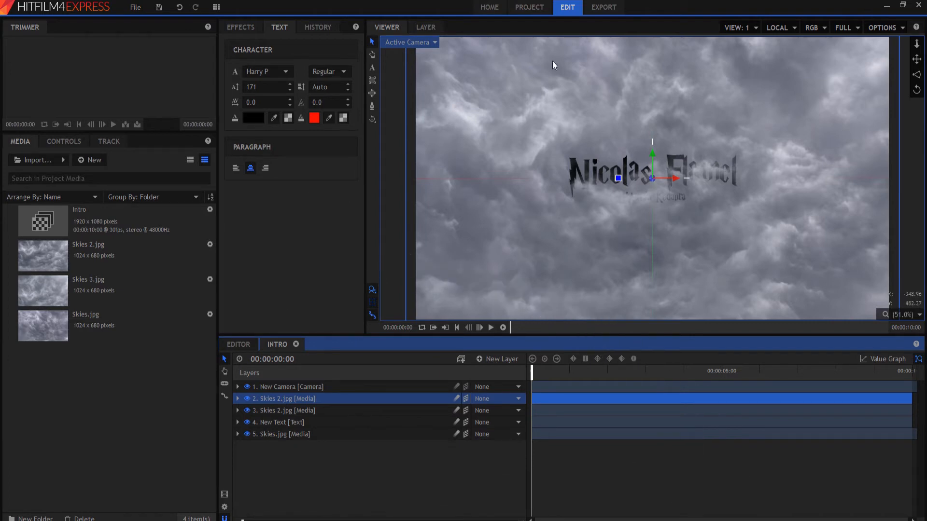
click(405, 42)
click(405, 70)
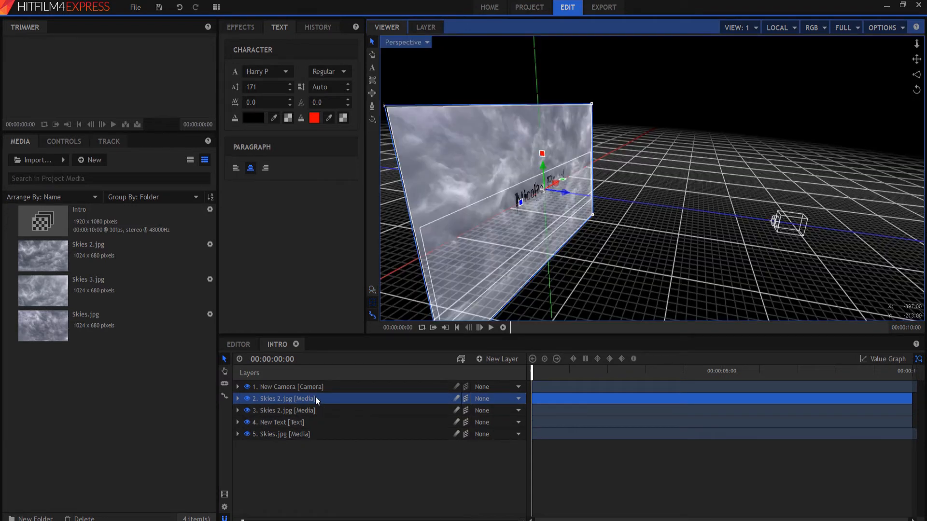
drag(564, 193, 600, 221)
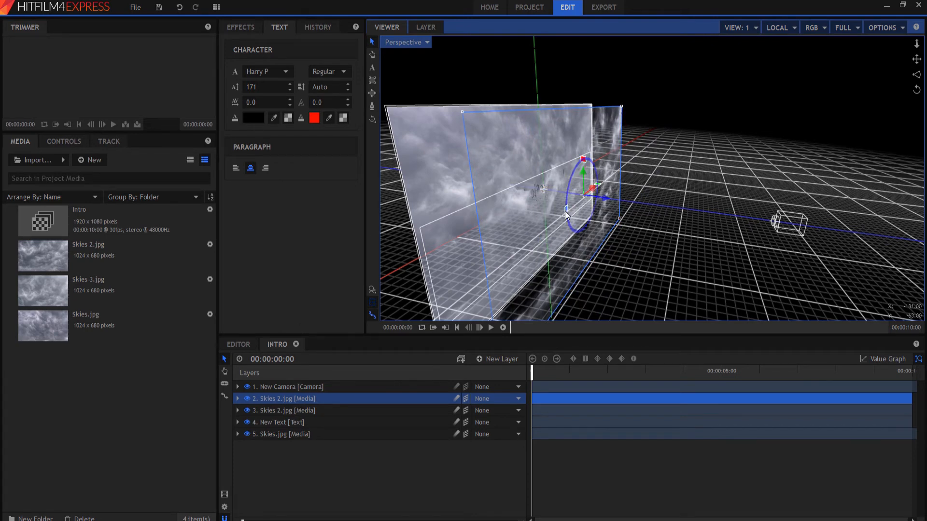
Rotate the duplicated Skies 2.jpg layer around its Z axis and enlarge it.
drag(566, 215, 563, 206)
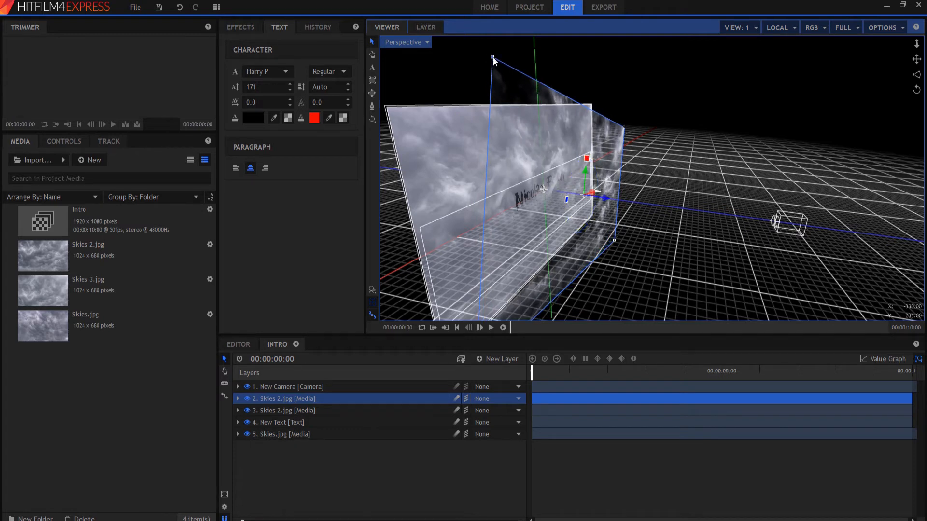
drag(492, 57, 451, 3)
Add Skies.jpg as a 3D layer below New Camera and move it along Z to just in front of the camera.
drag(44, 326, 534, 396)
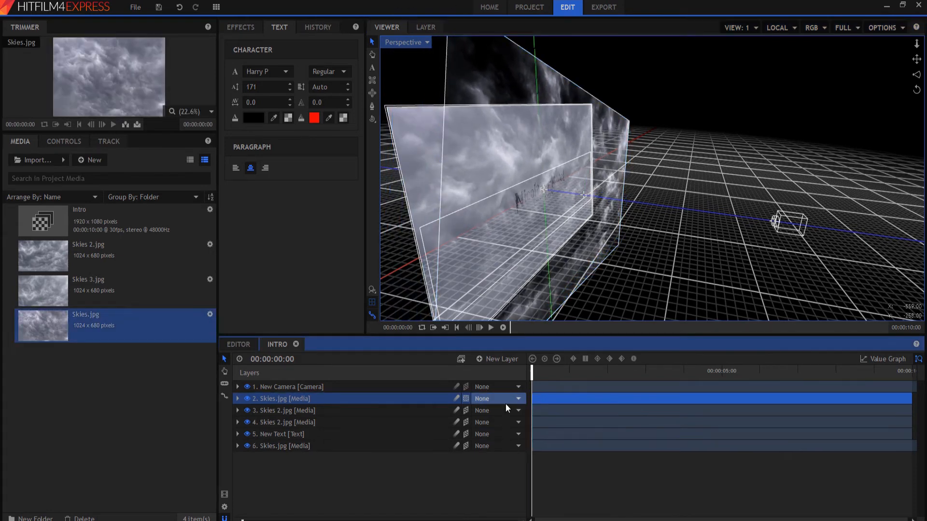
click(467, 399)
click(483, 424)
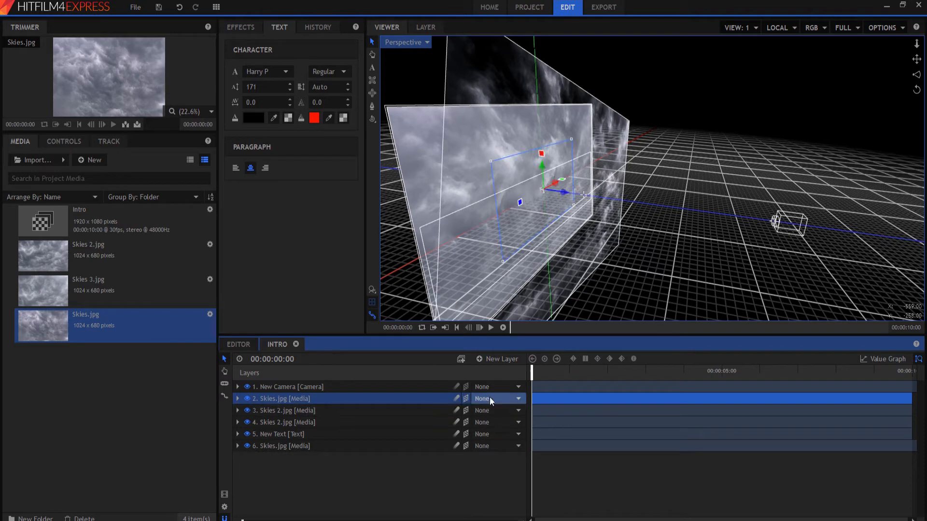
drag(566, 195, 728, 235)
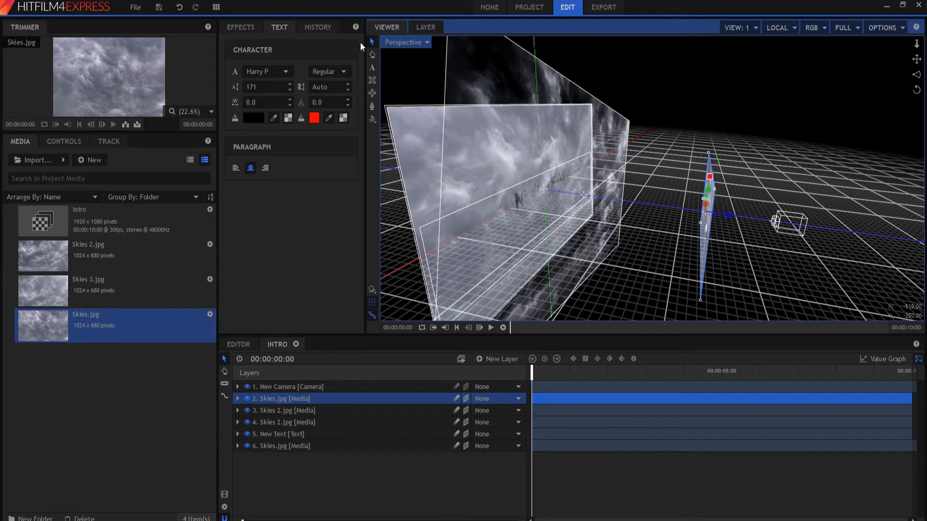
Switch to the active camera view and set the upper Skies.jpg layer's Z position to 957.2.
click(398, 42)
click(397, 53)
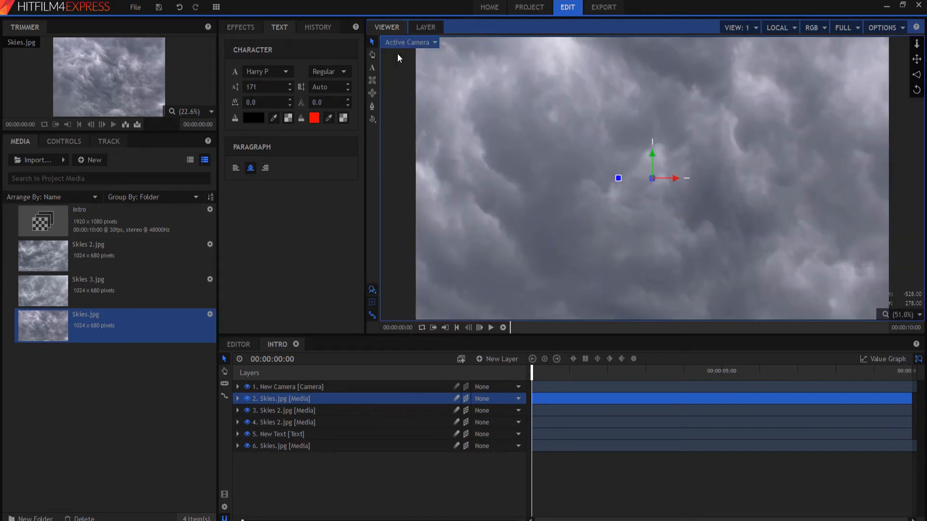
click(60, 141)
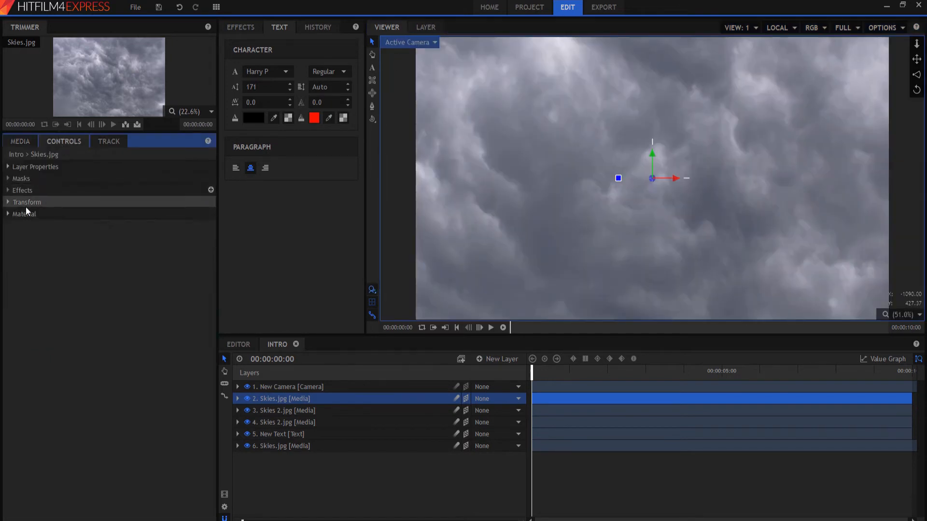
click(8, 202)
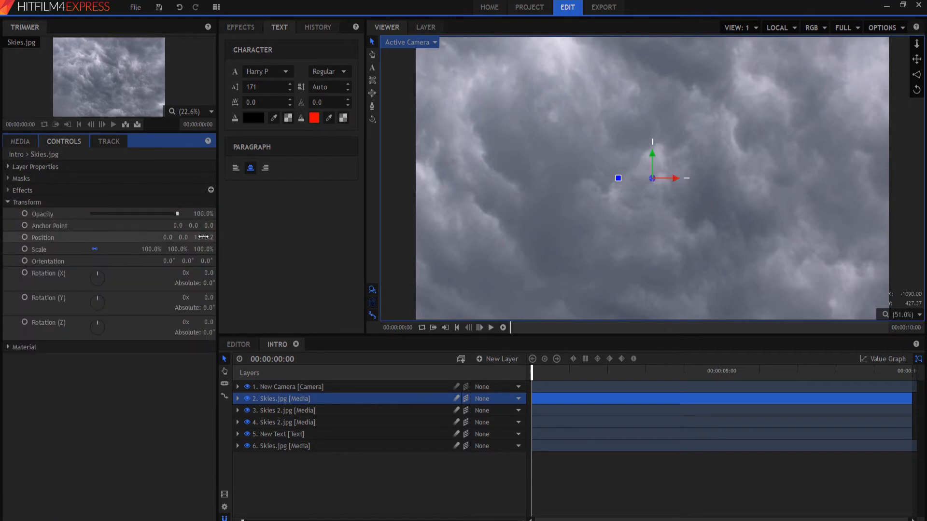
mouse_move(203, 238)
mouse_down()
mouse_move(232, 238)
mouse_move(198, 237)
mouse_up()
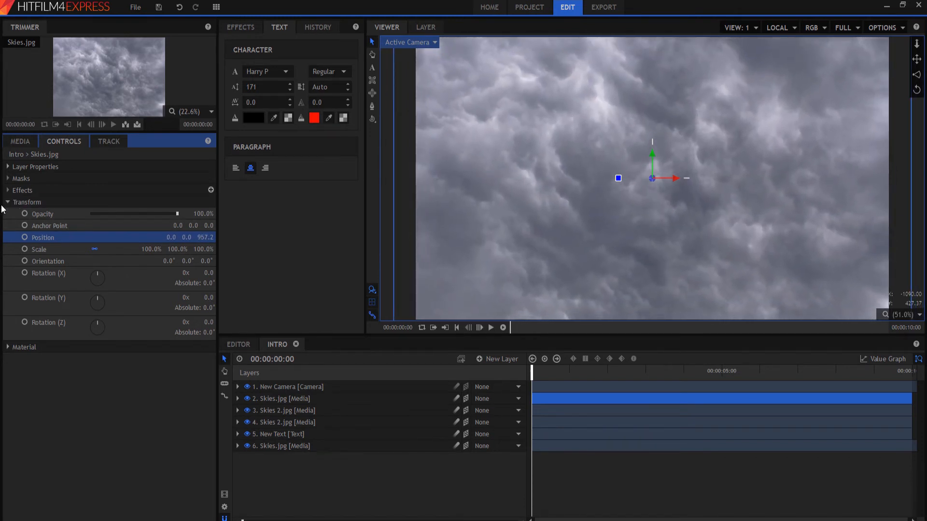
click(7, 202)
click(21, 141)
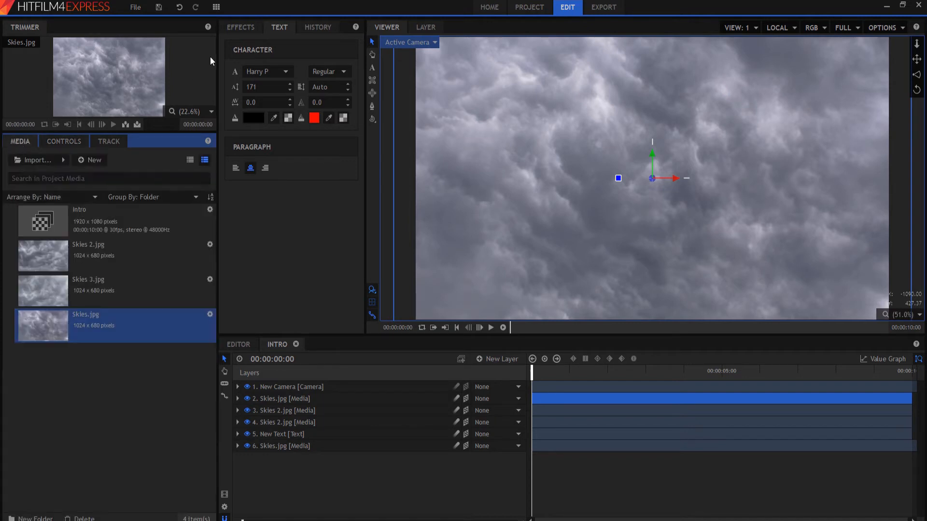
Apply the Luminance Key effect to the upper Skies.jpg layer, just below New Camera.
click(241, 28)
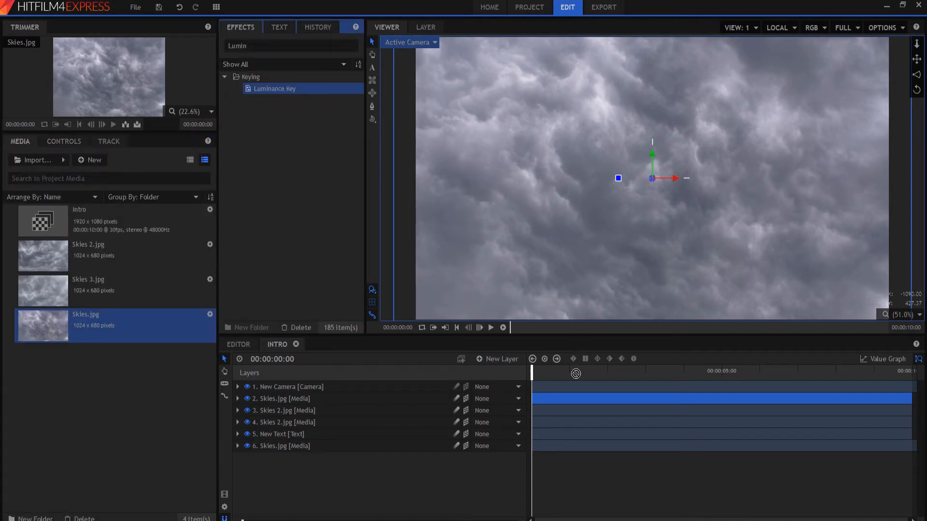
drag(539, 400, 540, 401)
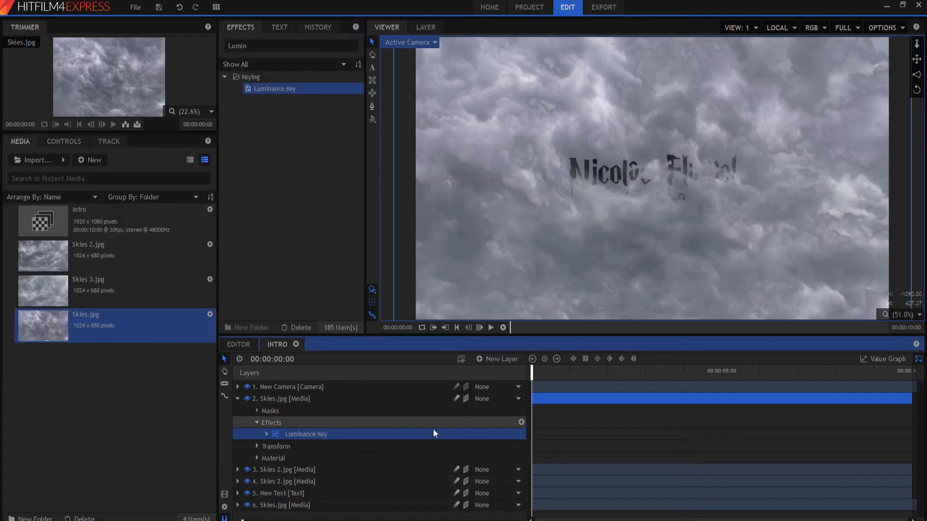
click(237, 398)
click(279, 399)
Using the matte view, set the Luminance Key threshold to 0.39 and tolerance to 0.17, restore the normal view and play the shot.
click(70, 140)
click(211, 249)
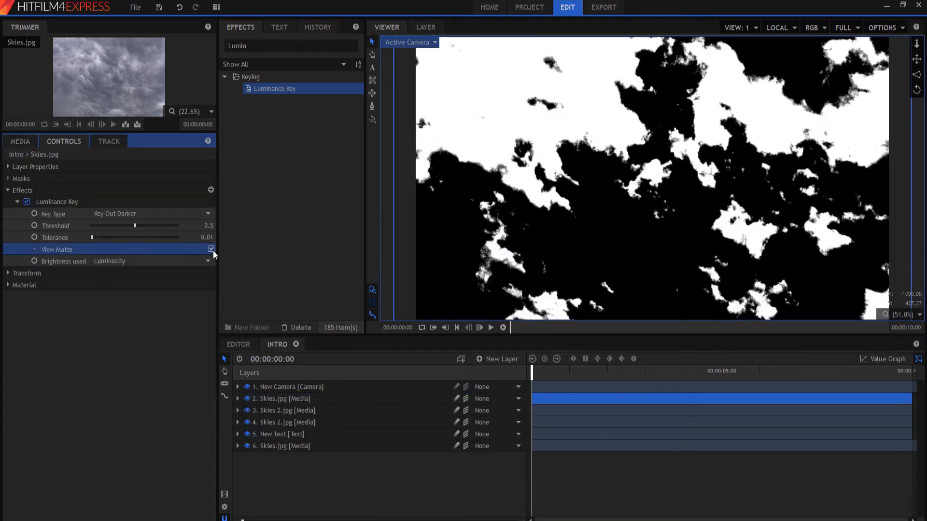
drag(135, 226, 31, 215)
drag(92, 237, 105, 237)
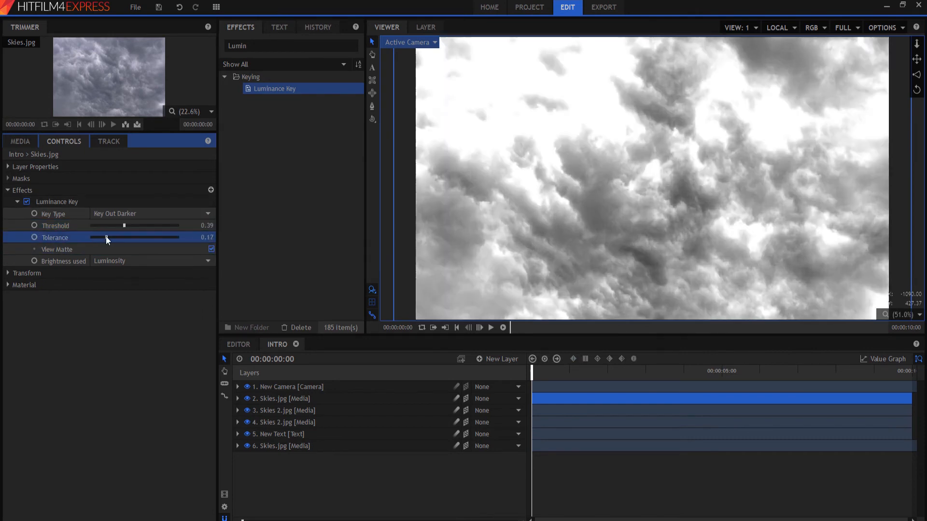
click(211, 249)
click(491, 327)
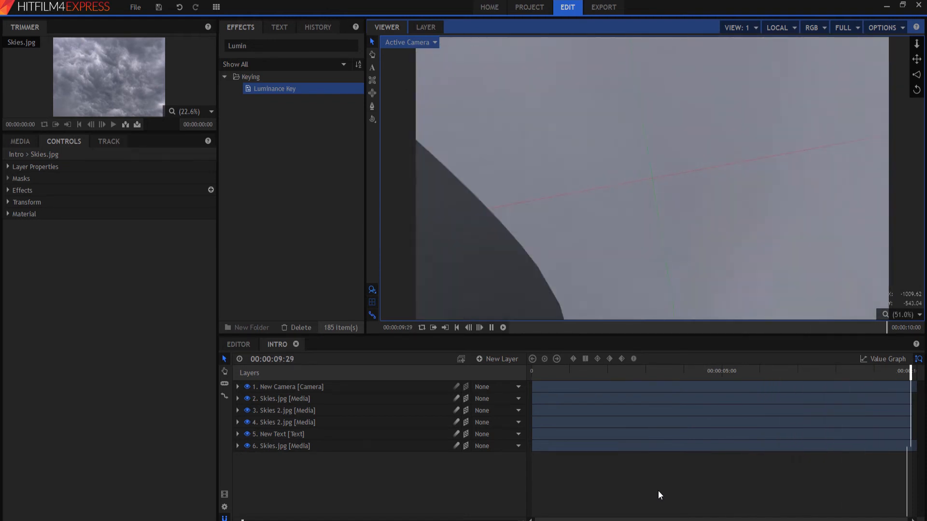
Move the background Skies.jpg layer back to Z -483.2 at 193% scale in the Perspective view and return to the active camera.
drag(910, 372, 619, 372)
click(799, 373)
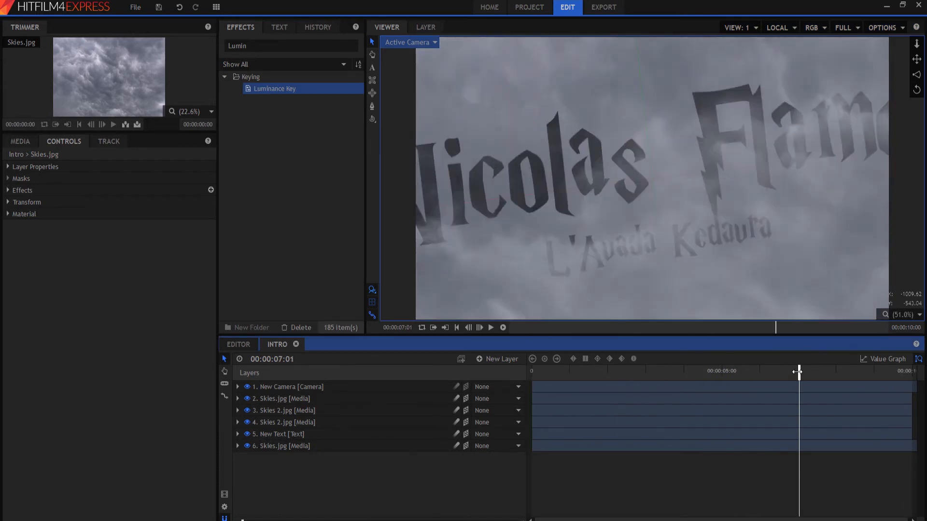
drag(797, 371, 910, 373)
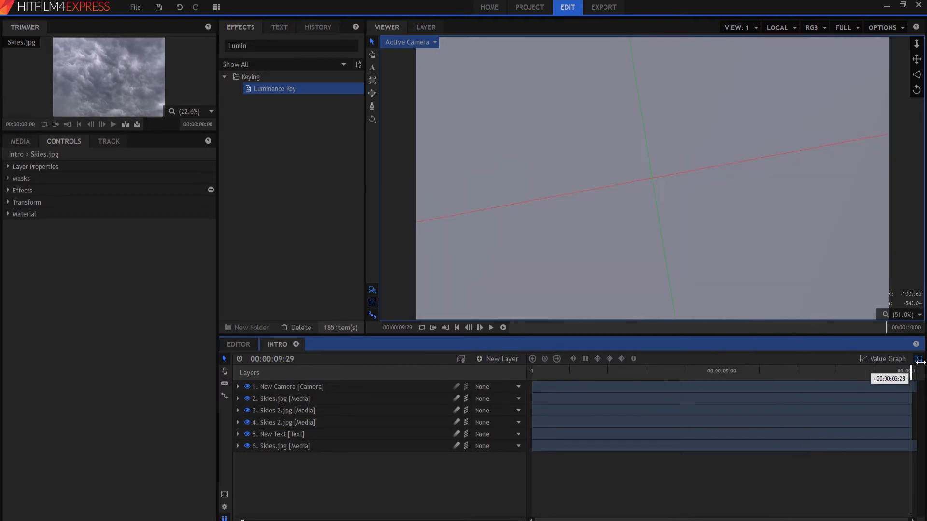
click(418, 42)
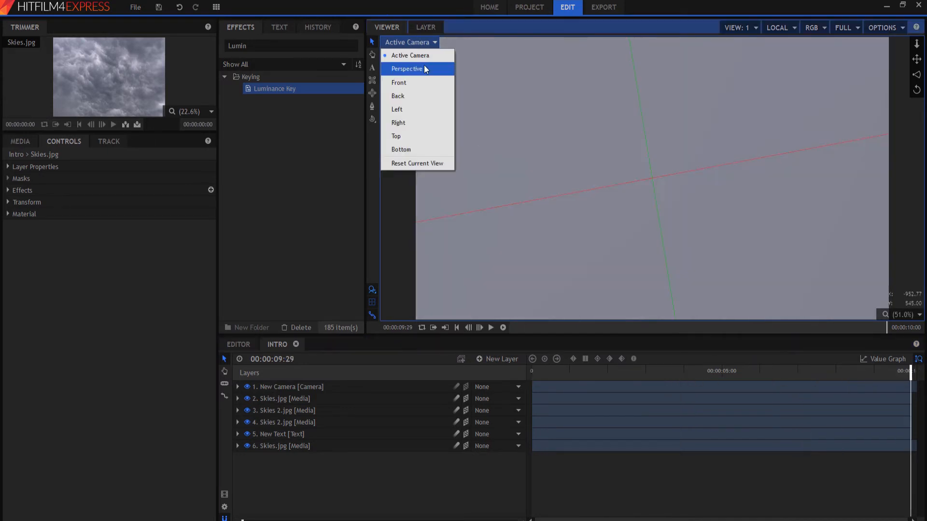
click(418, 70)
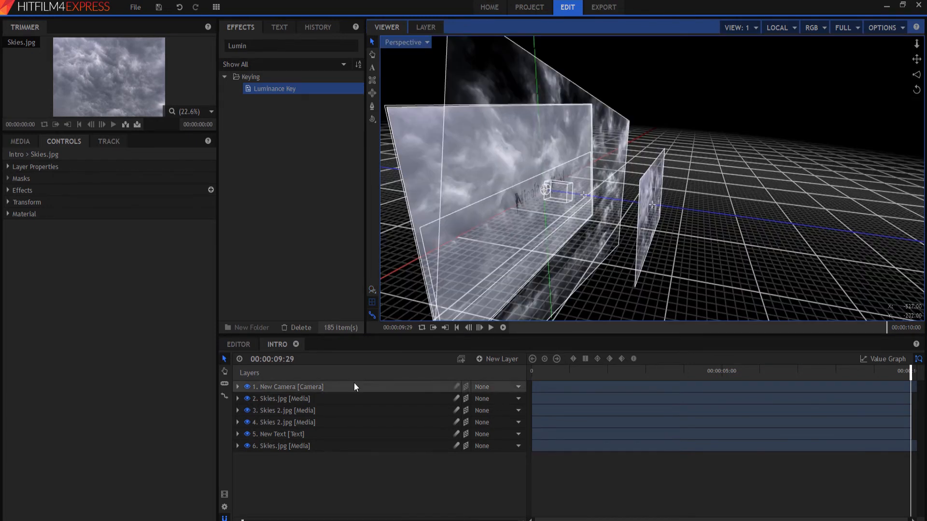
click(303, 446)
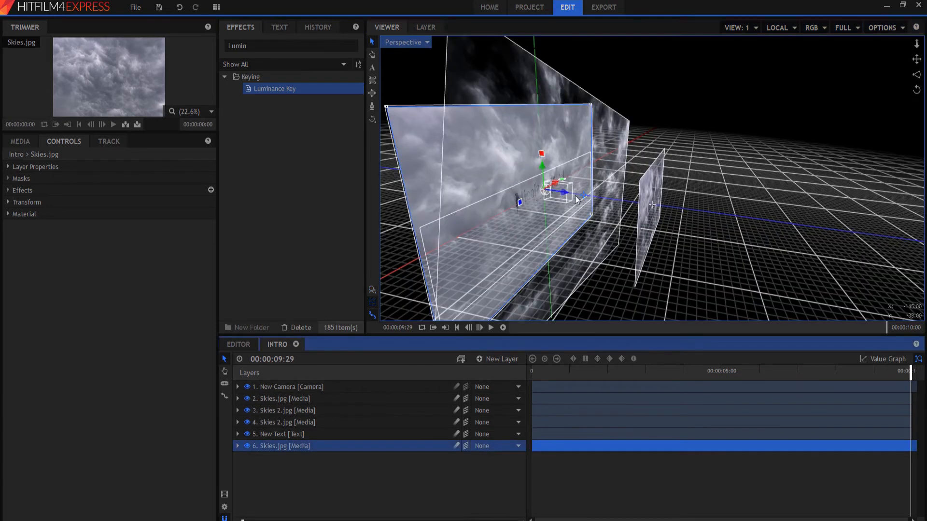
drag(563, 197, 513, 197)
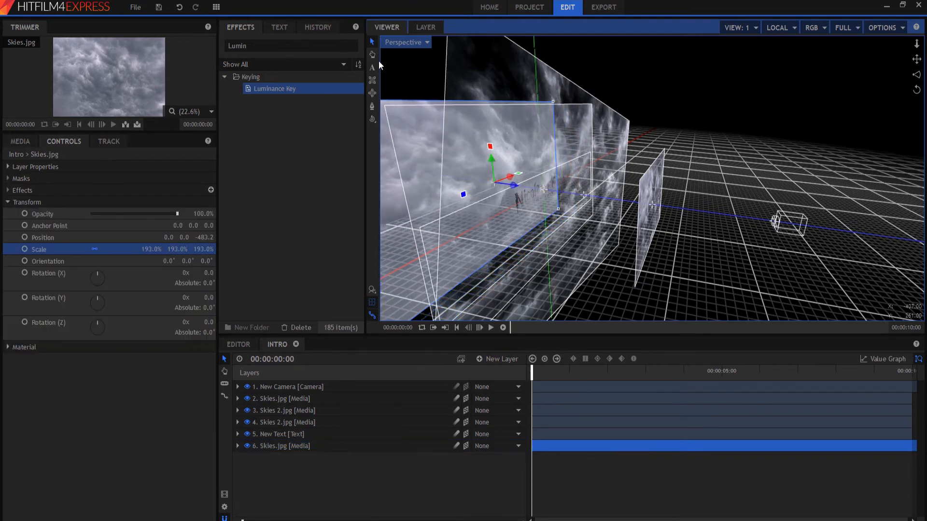
click(413, 50)
click(409, 43)
click(413, 57)
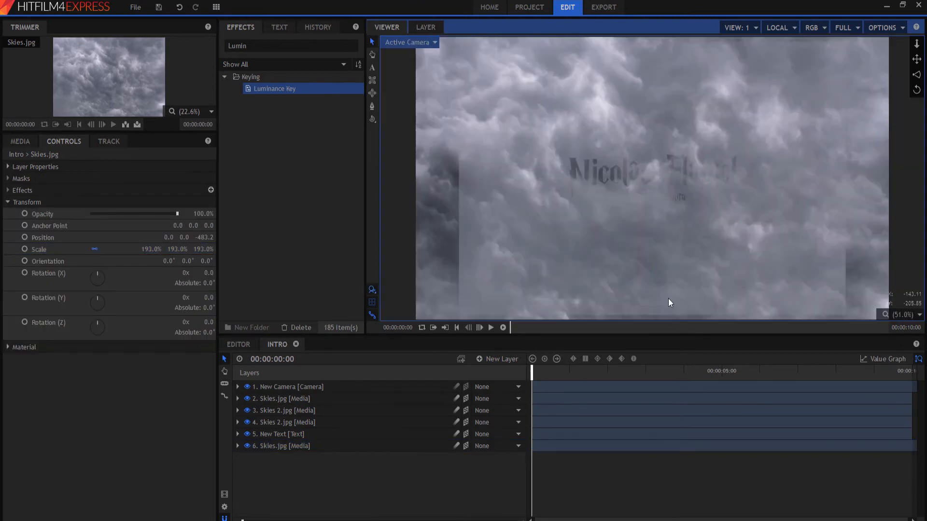
Select the background Skies.jpg layer and clear the effects search.
click(265, 447)
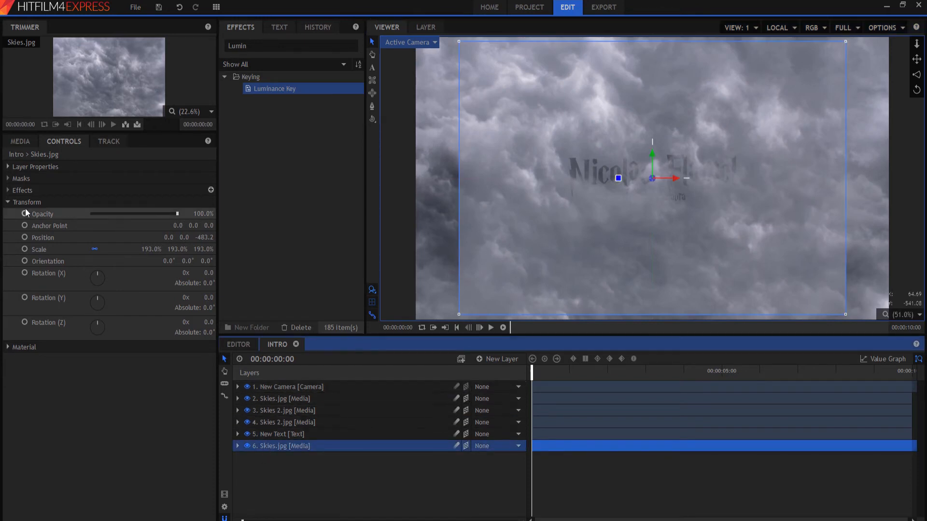
click(6, 203)
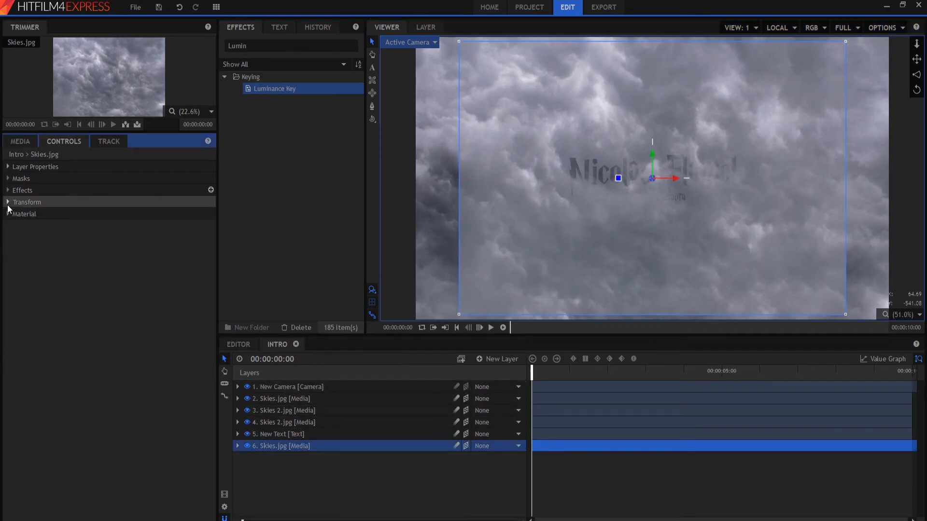
click(251, 48)
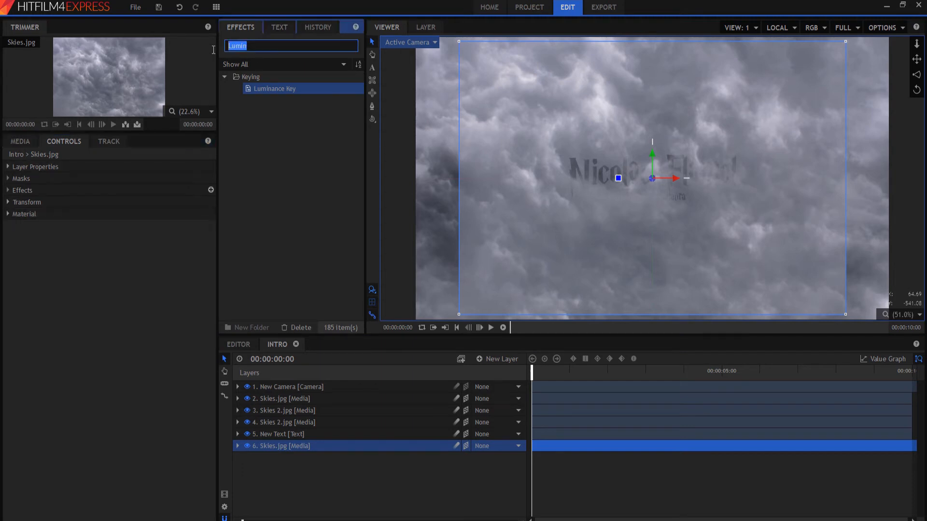
key(BackSpace)
key(BackSpace)
key(BackSpace)
key(BackSpace)
key(BackSpace)
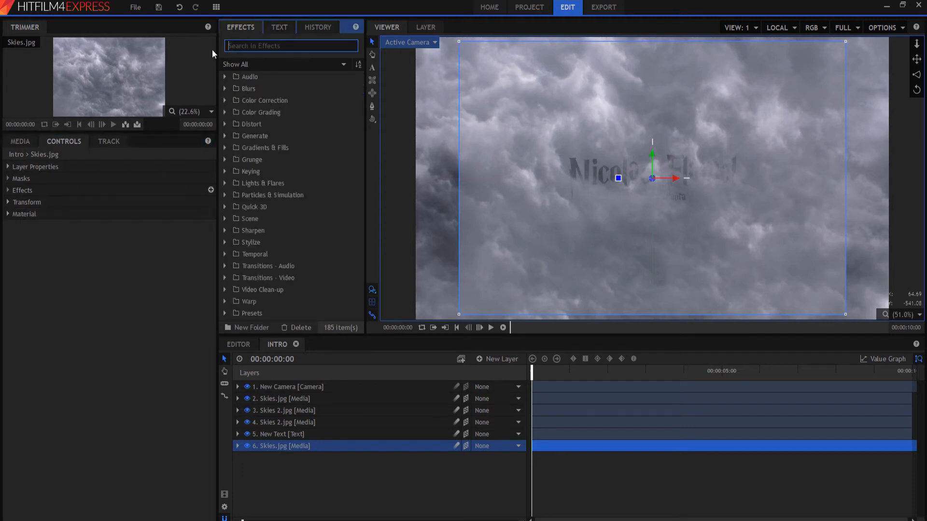
click(272, 35)
click(8, 172)
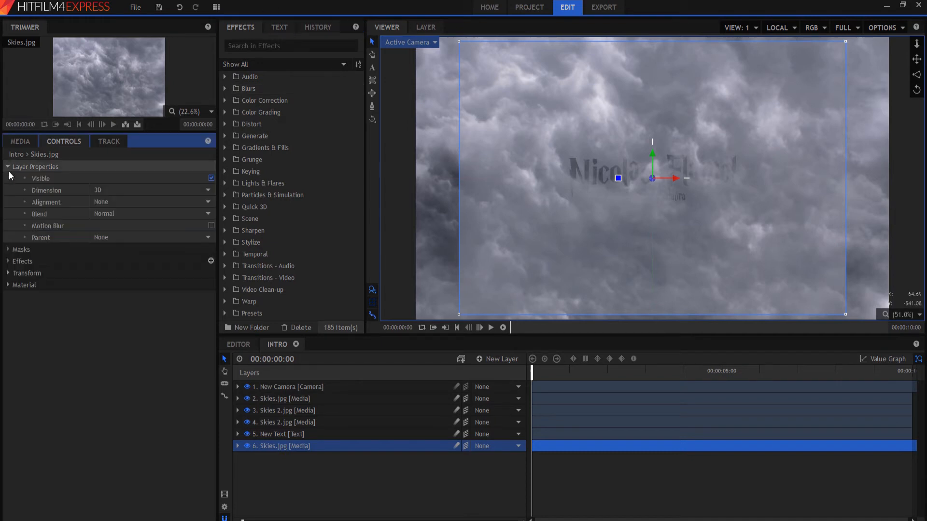
click(9, 169)
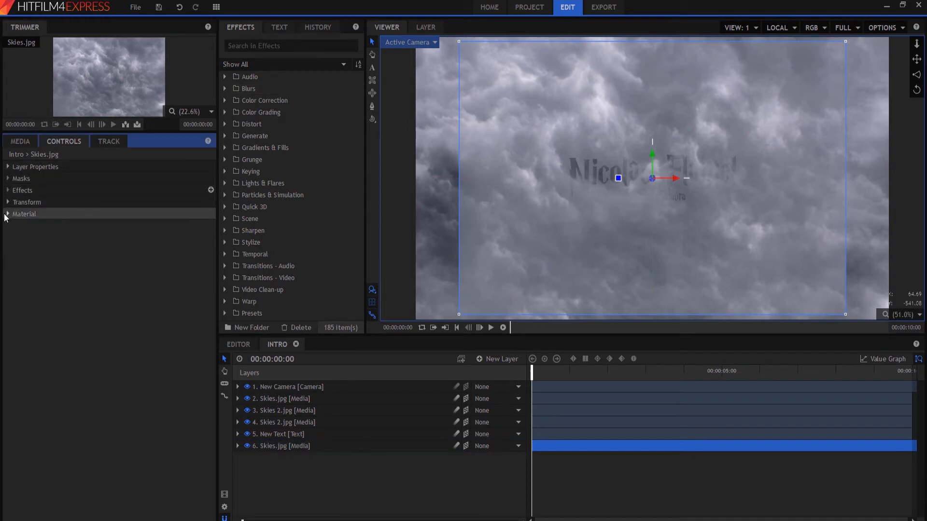
click(6, 214)
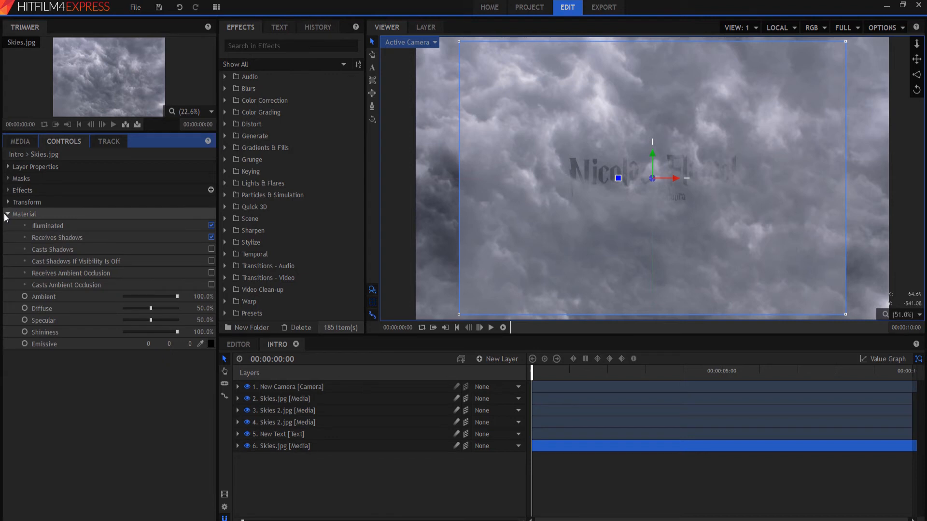
click(7, 215)
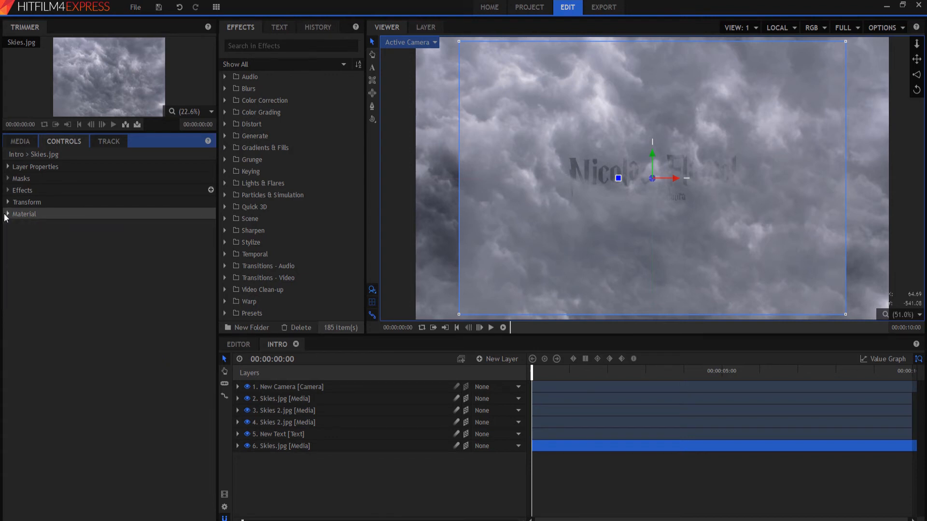
Hide the text and front cloud layers and draw a rectangular mask around the whole background Skies.jpg image.
click(277, 445)
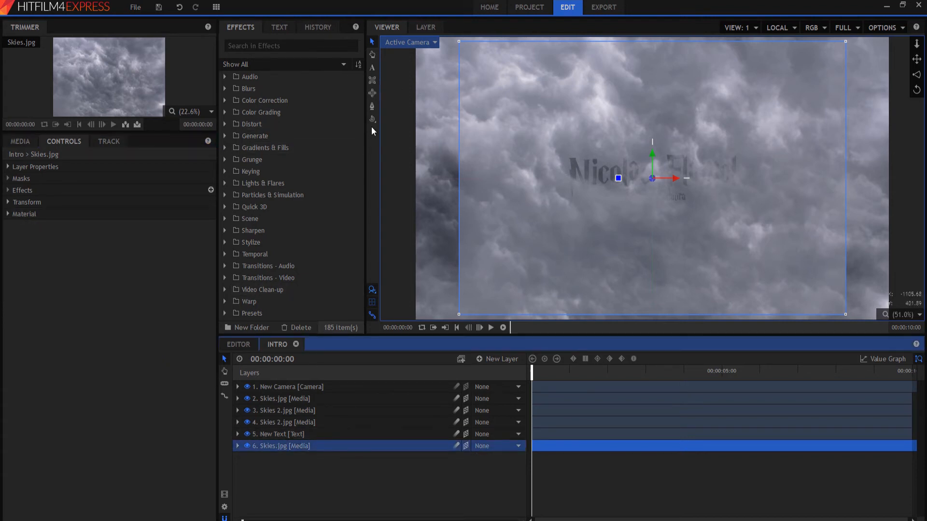
click(373, 106)
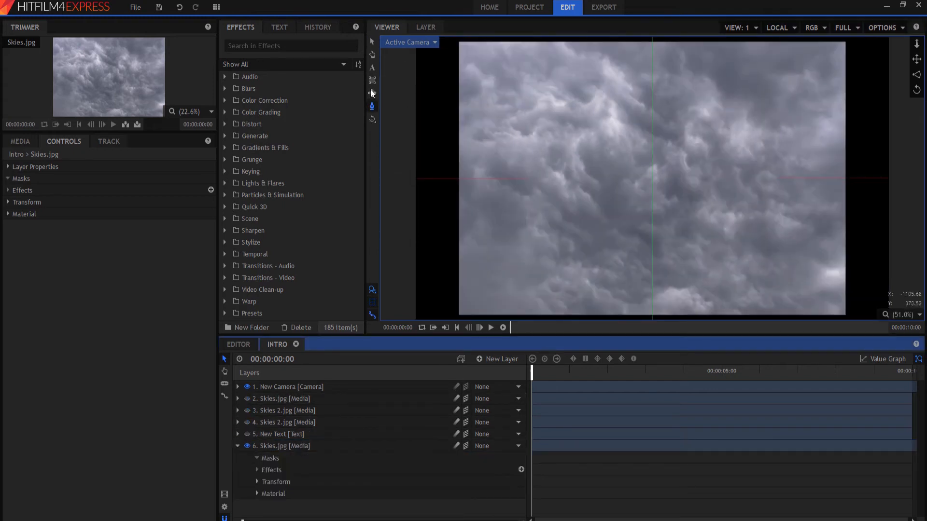
click(373, 80)
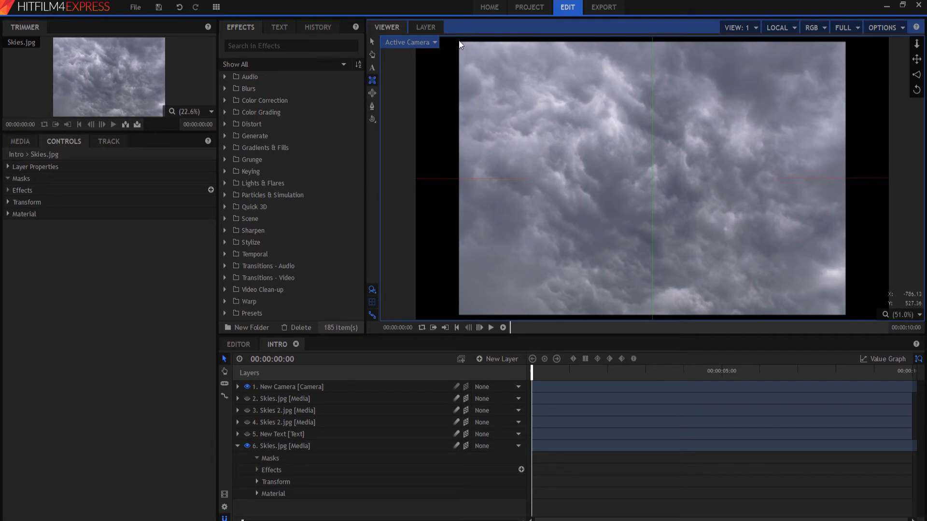
click(280, 444)
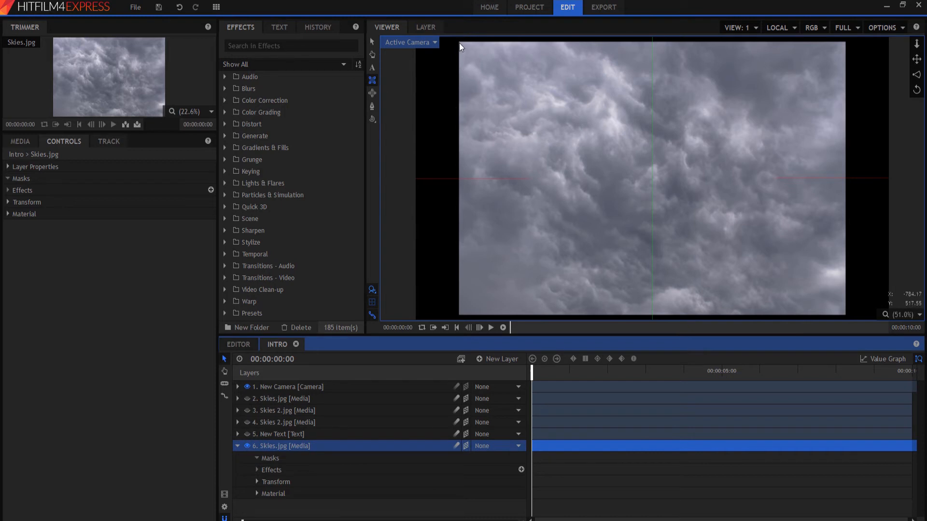
mouse_move(459, 42)
mouse_down()
mouse_move(748, 176)
mouse_move(820, 291)
mouse_move(857, 304)
mouse_move(844, 322)
mouse_move(843, 313)
mouse_up()
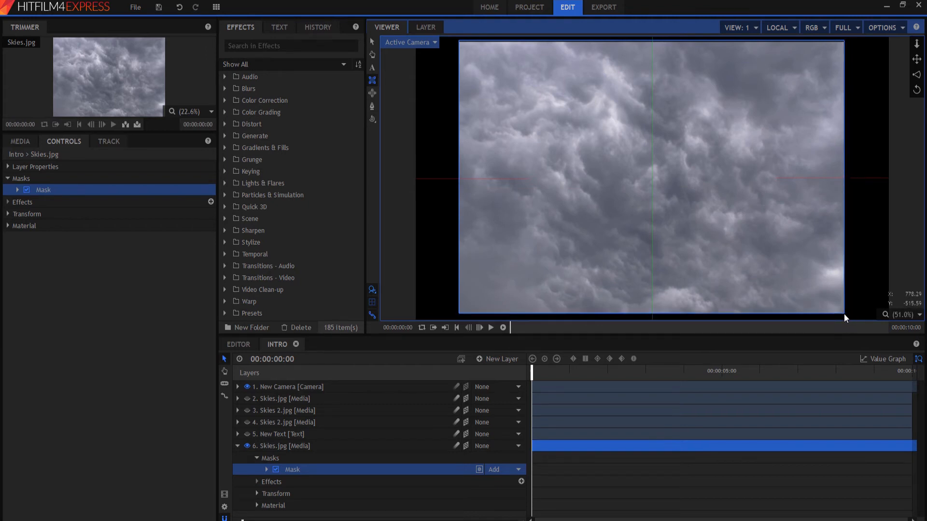
Feather the background Skies.jpg mask inward with a feather strength of 99 px.
click(236, 444)
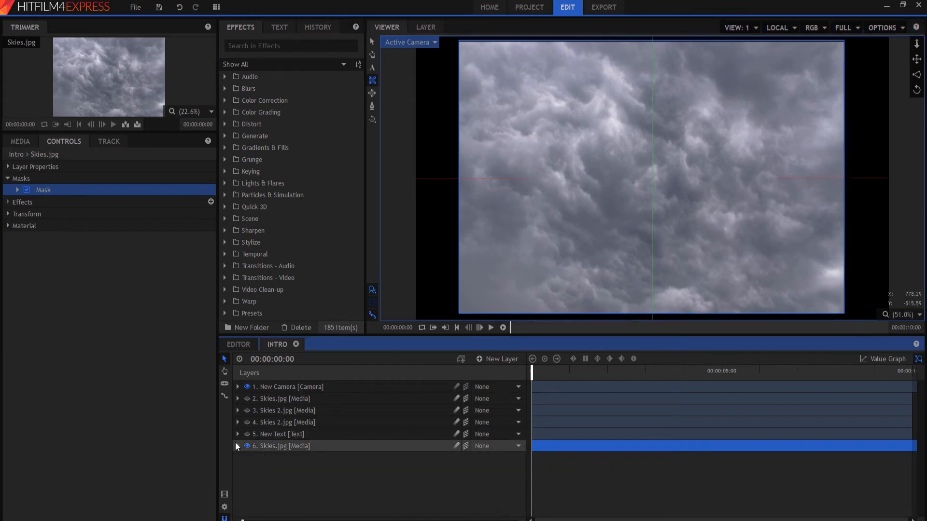
click(18, 190)
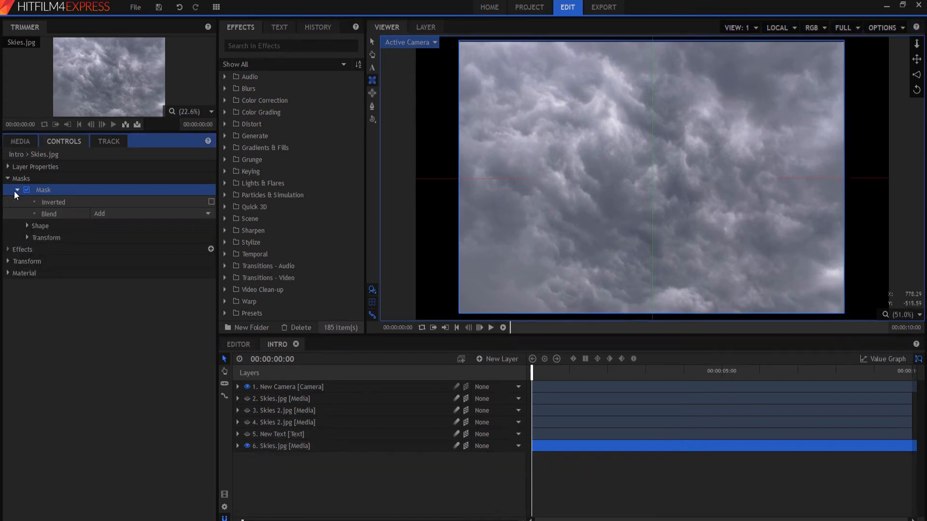
click(26, 227)
mouse_move(202, 260)
mouse_down()
mouse_move(242, 261)
mouse_move(198, 261)
mouse_up()
click(175, 250)
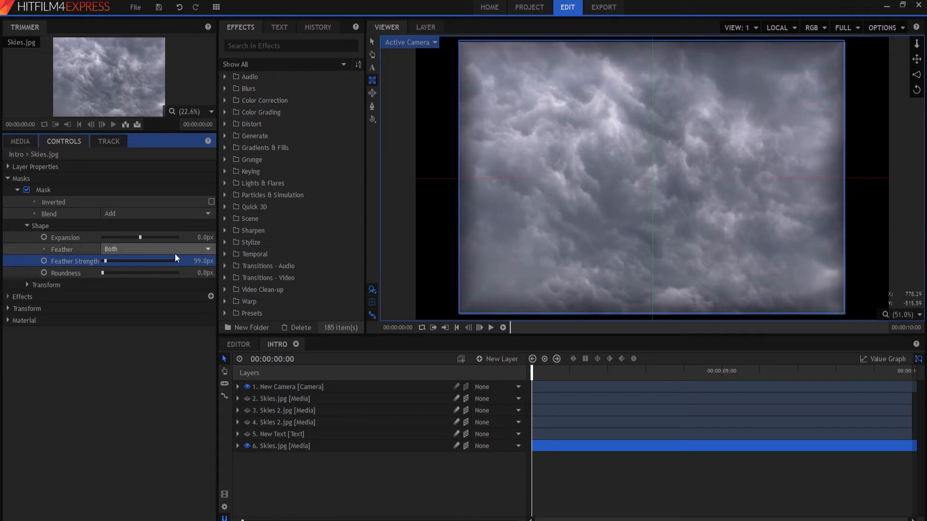
click(124, 276)
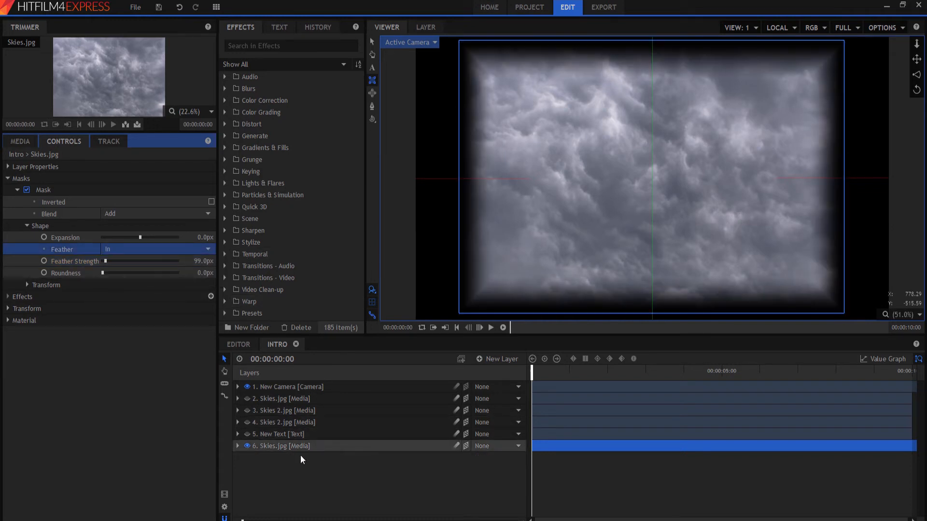
Make the text layer and the three front cloud layers visible again and collapse the background layer's mask settings.
click(247, 434)
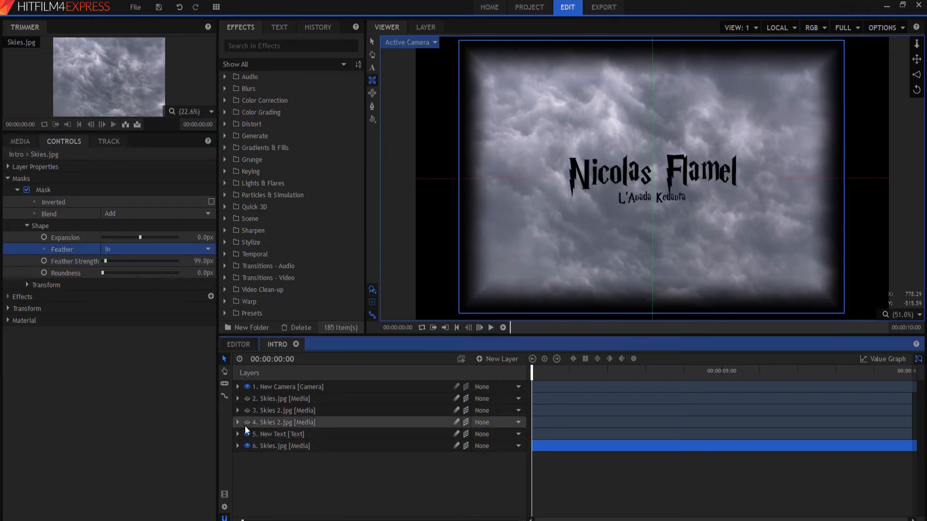
click(246, 422)
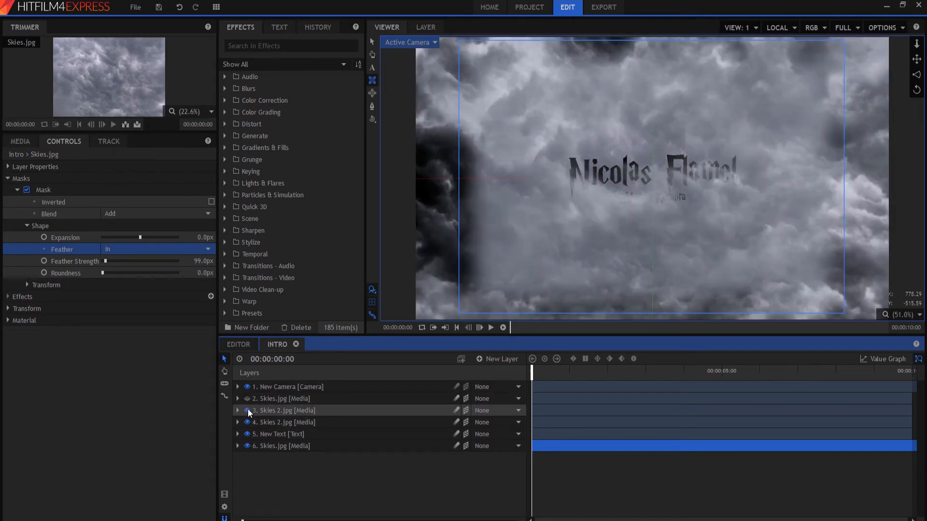
click(247, 410)
click(247, 397)
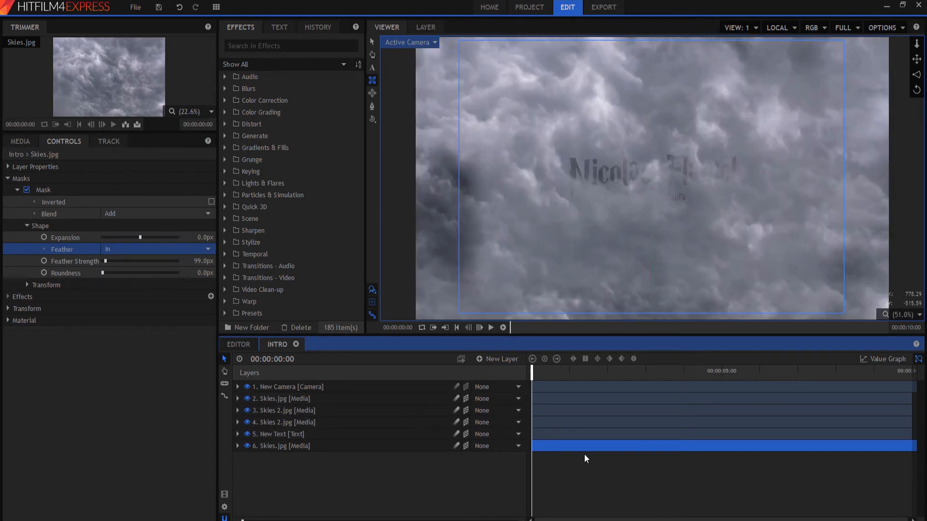
click(589, 495)
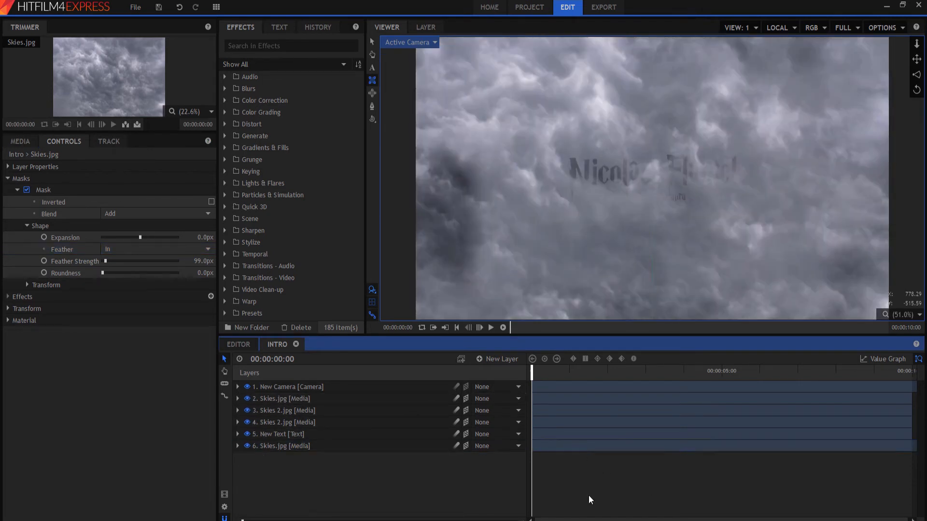
click(18, 189)
click(7, 178)
click(533, 373)
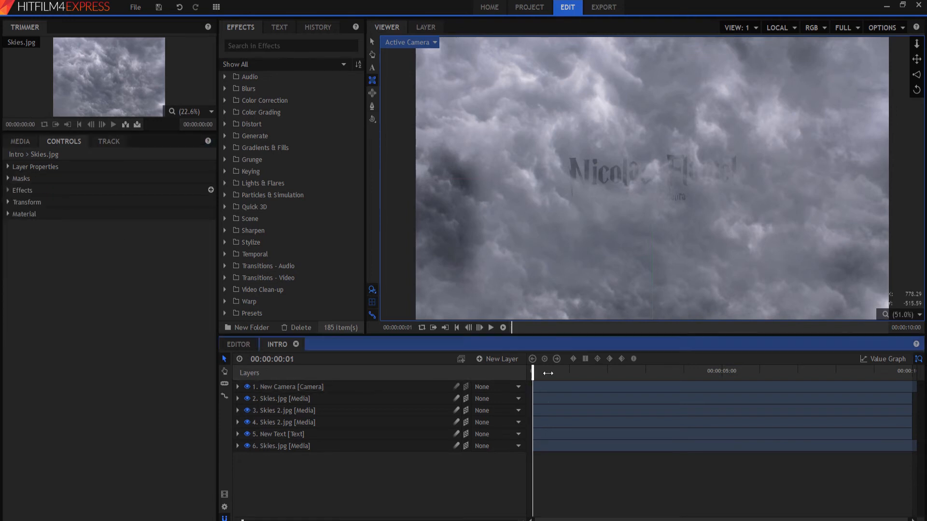
drag(548, 373, 309, 494)
Set the Intro composite shot's duration to 12 seconds in its properties.
click(20, 141)
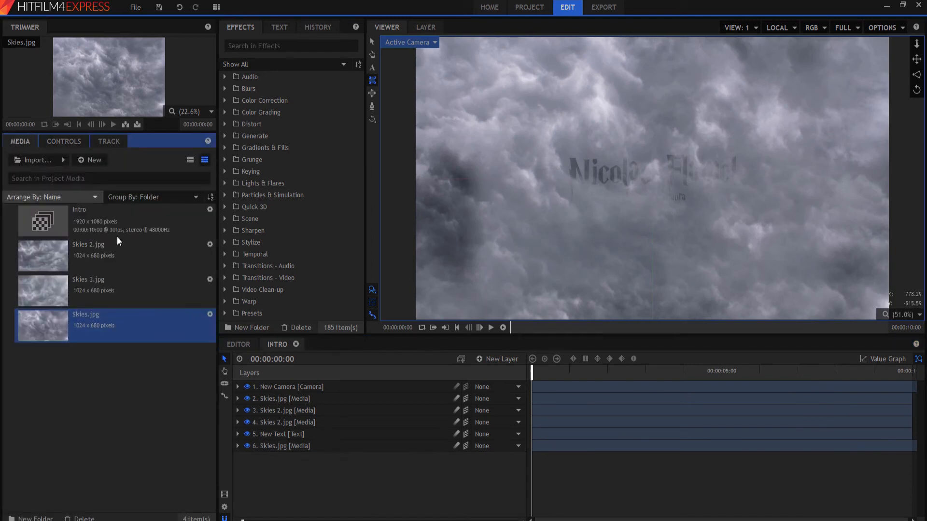
click(111, 402)
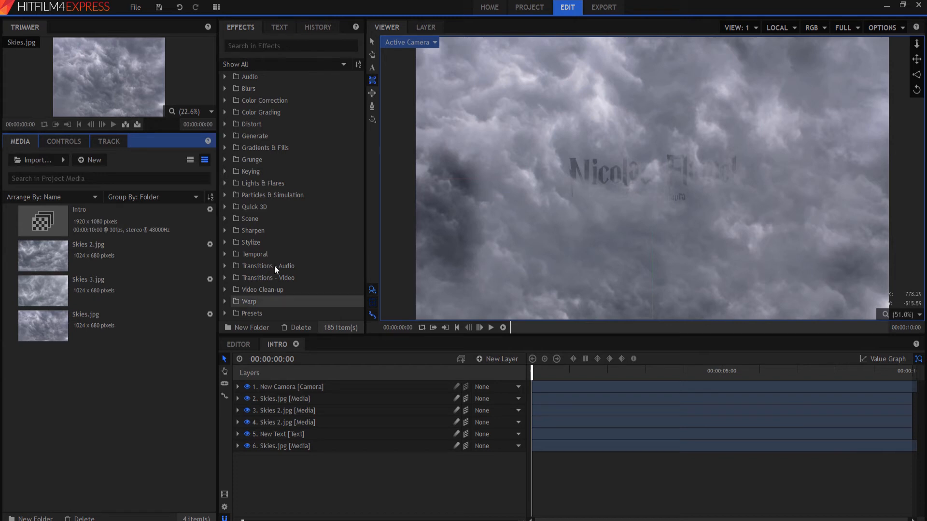
right_click(42, 222)
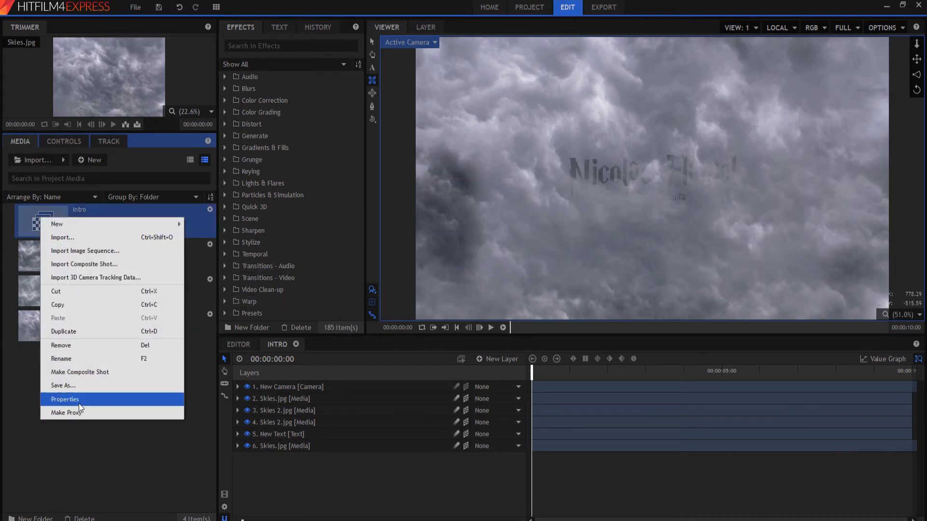
click(82, 402)
drag(463, 134, 451, 138)
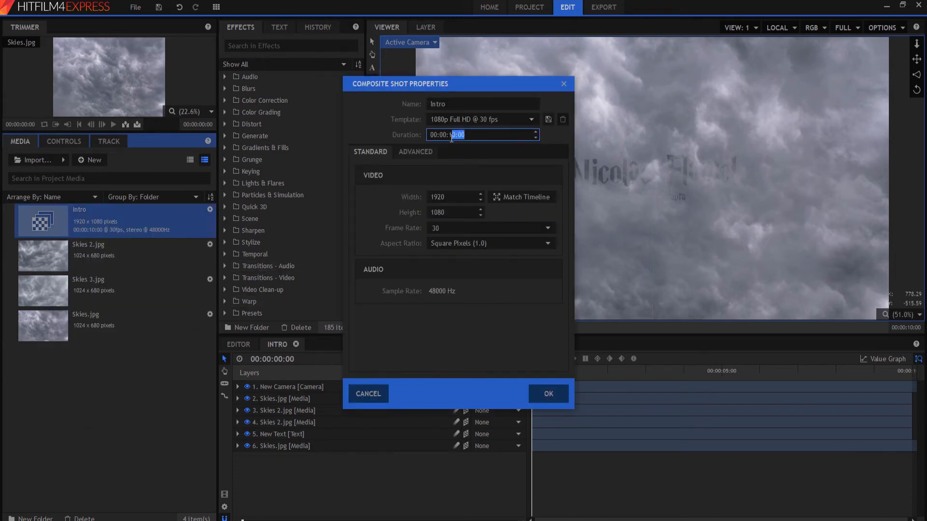
text(2:0)
click(551, 400)
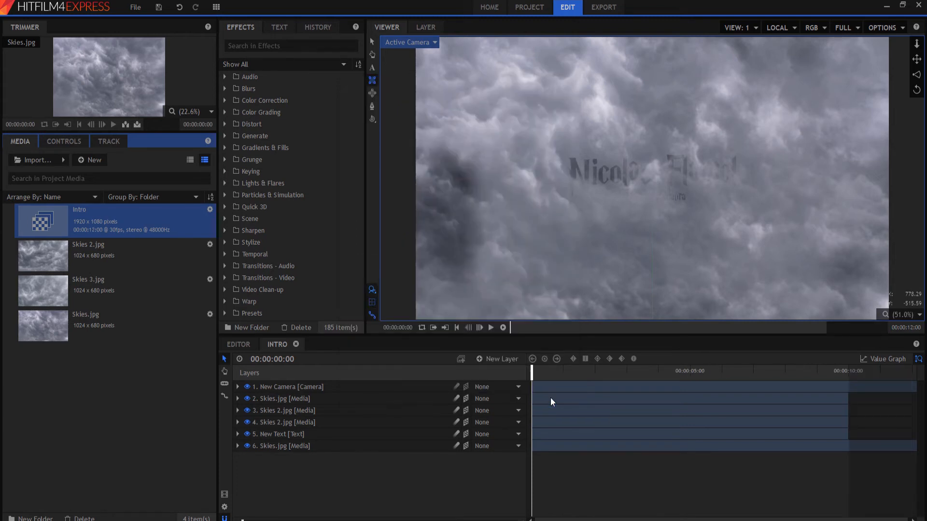
Extend the front Skies.jpg layer, both Skies 2.jpg layers and the text layer to the end of the 12-second timeline.
drag(846, 402, 911, 410)
drag(849, 428, 911, 427)
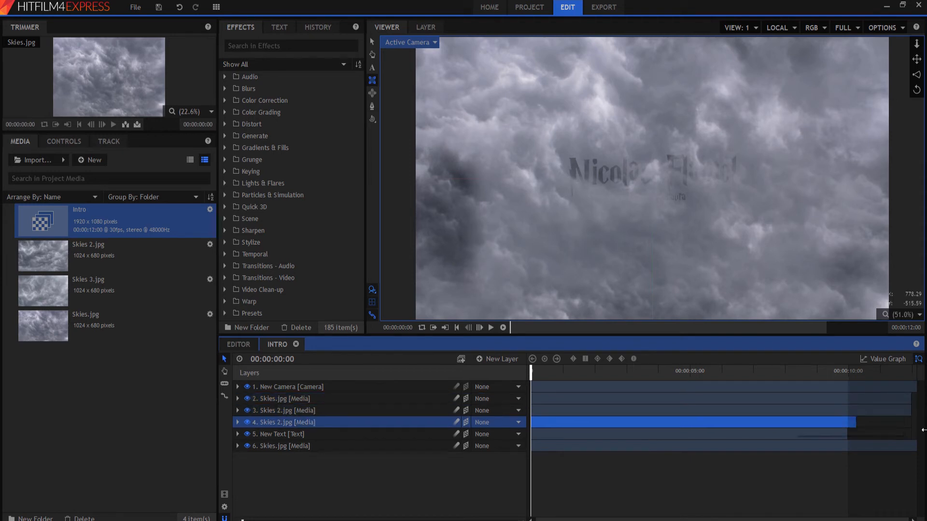
drag(845, 432, 911, 432)
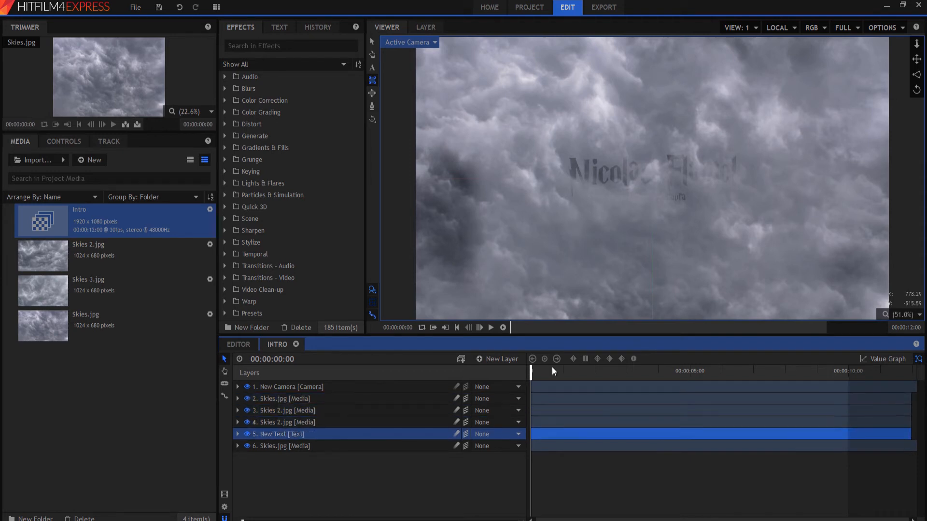
Move the playhead to the camera's keyframes at 00:00:10:00 and open the New Camera layer's transform properties.
drag(532, 372, 833, 376)
click(478, 330)
click(478, 329)
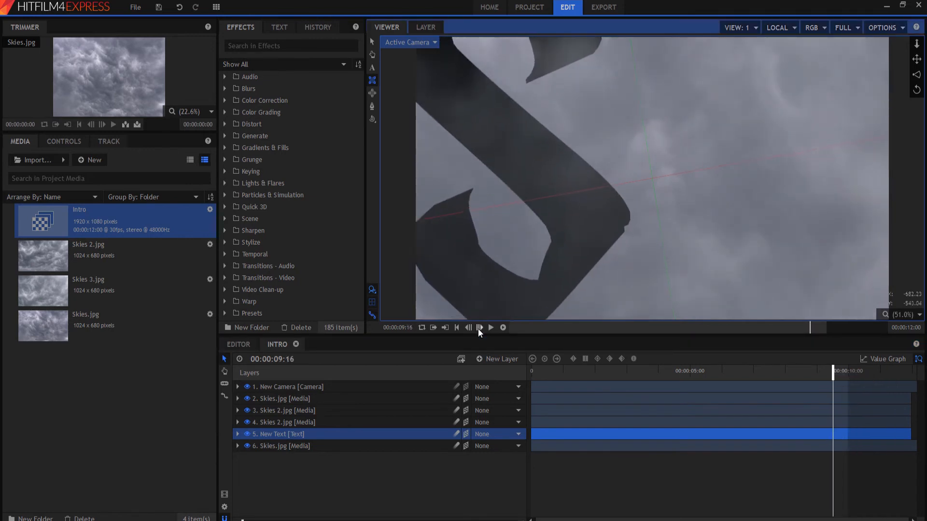
click(478, 329)
click(478, 329)
click(478, 329)
click(478, 329)
click(478, 329)
click(478, 329)
click(478, 327)
click(479, 328)
click(479, 328)
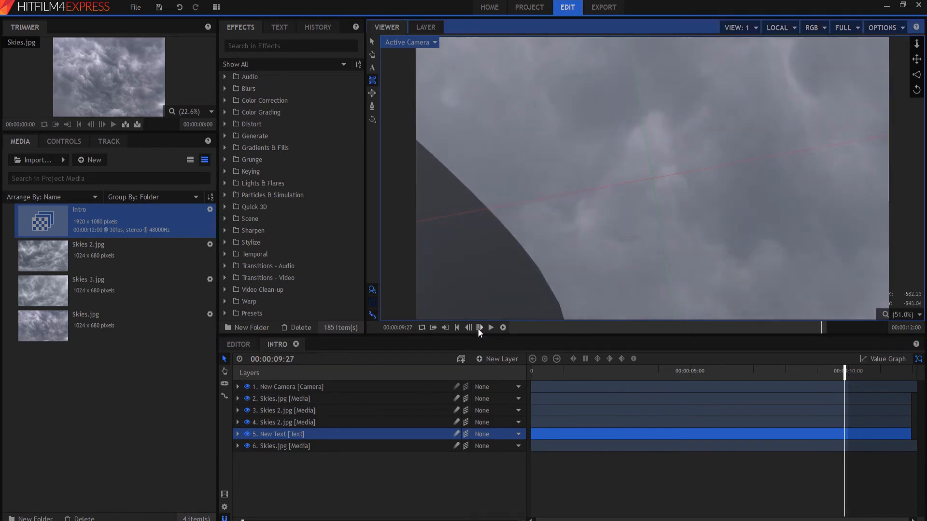
click(478, 328)
click(479, 328)
click(479, 327)
click(286, 388)
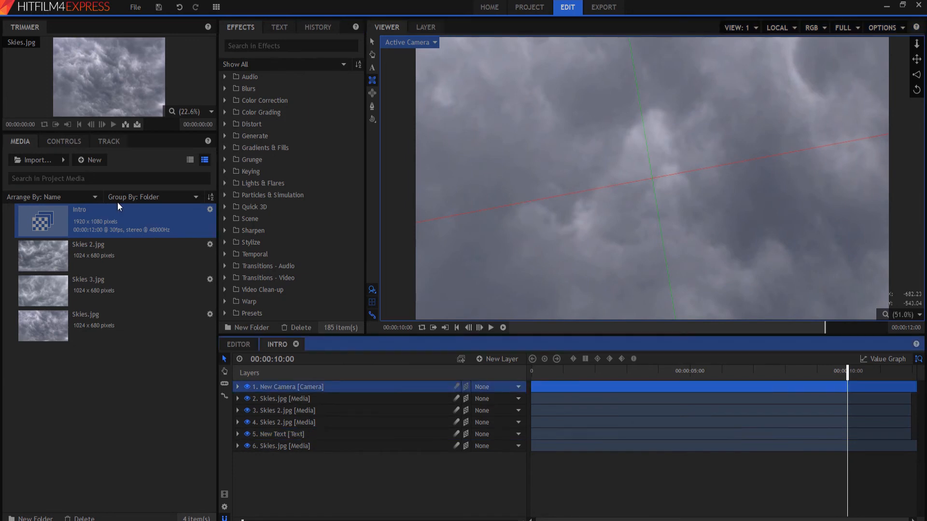
click(60, 144)
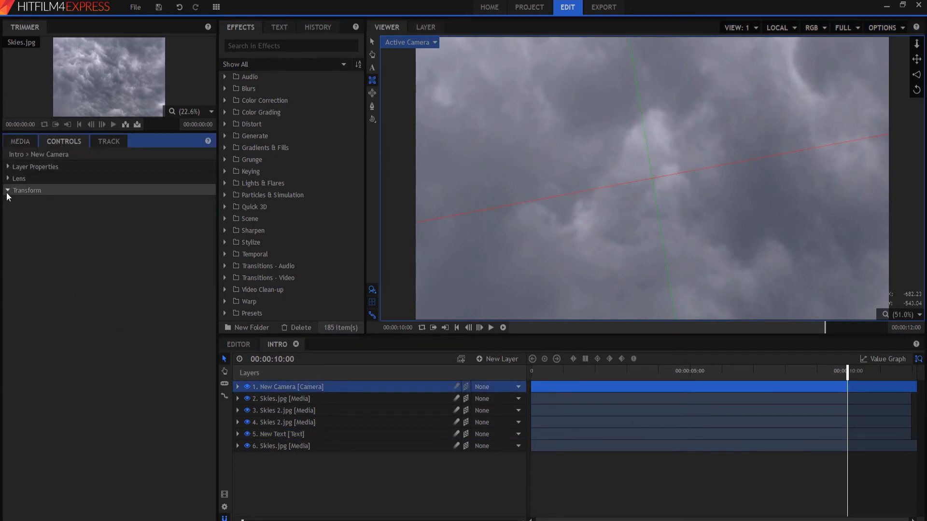
click(6, 191)
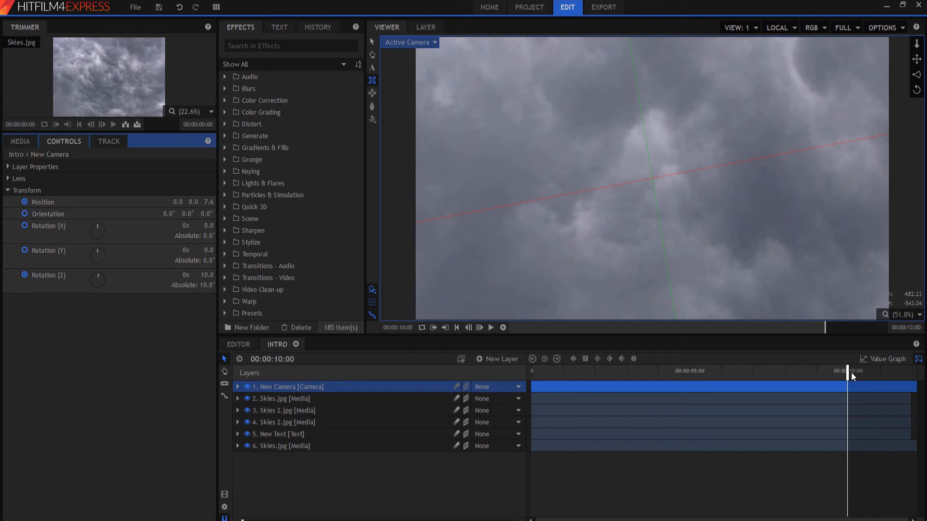
Keyframe the camera's Z position at -63.3 and its Z rotation at 15° on the last frame, 00:00:11:29.
drag(850, 372, 901, 372)
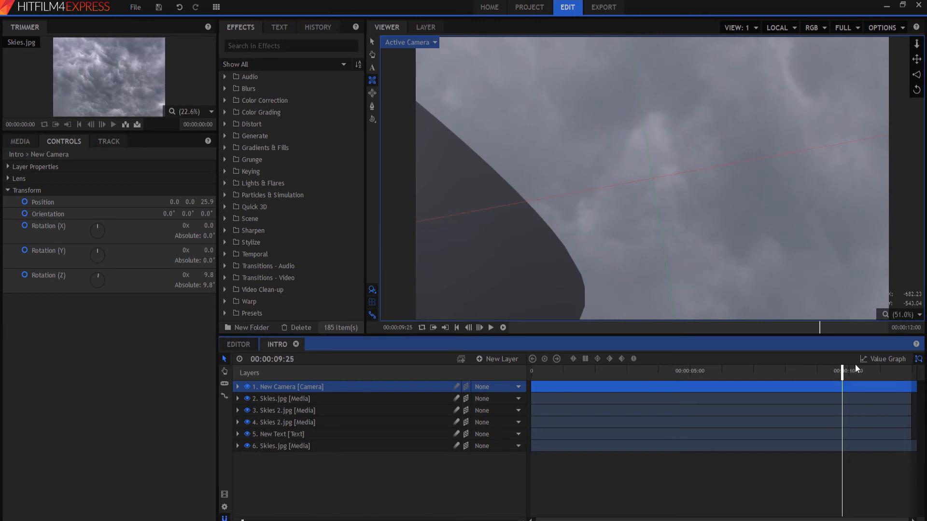
drag(848, 372, 852, 372)
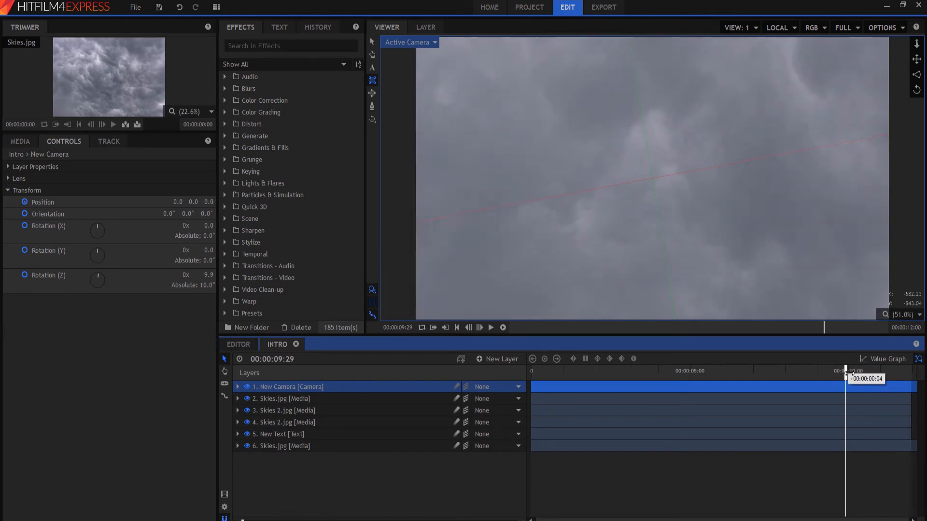
click(482, 326)
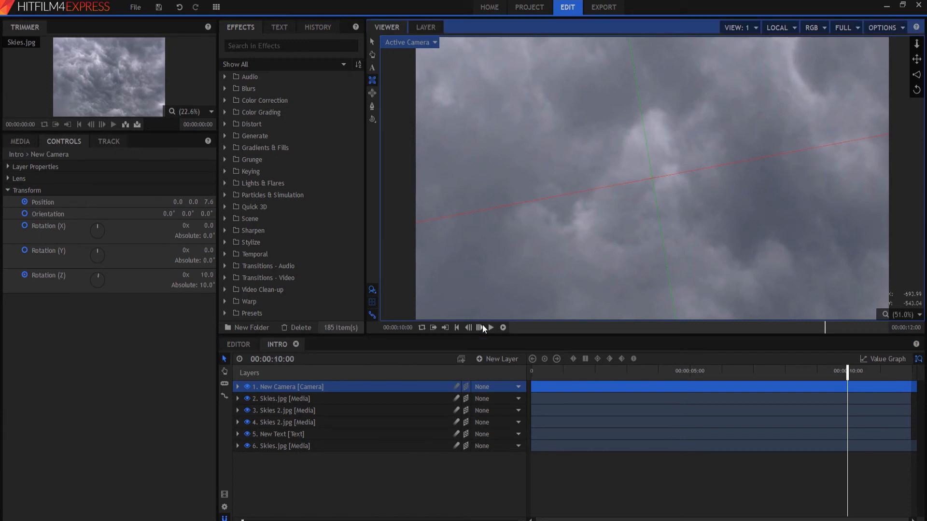
drag(847, 376, 910, 373)
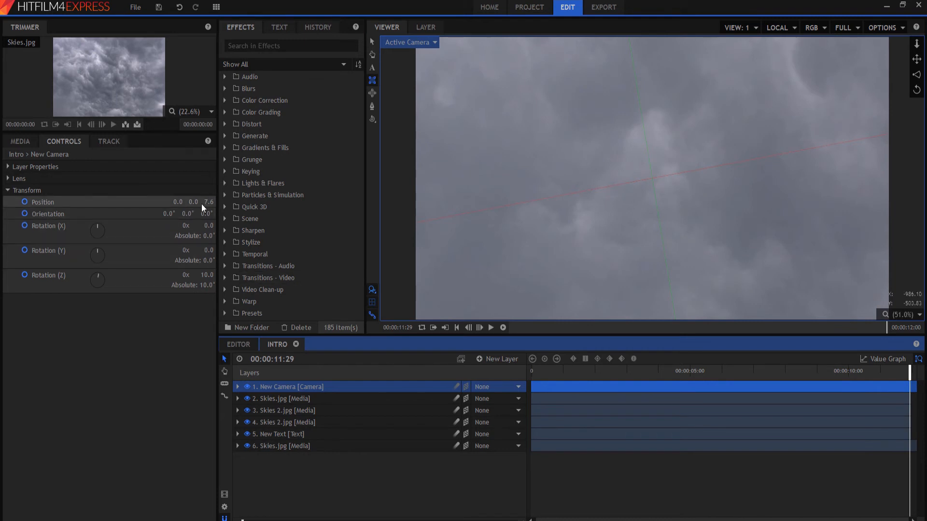
drag(208, 202, 182, 201)
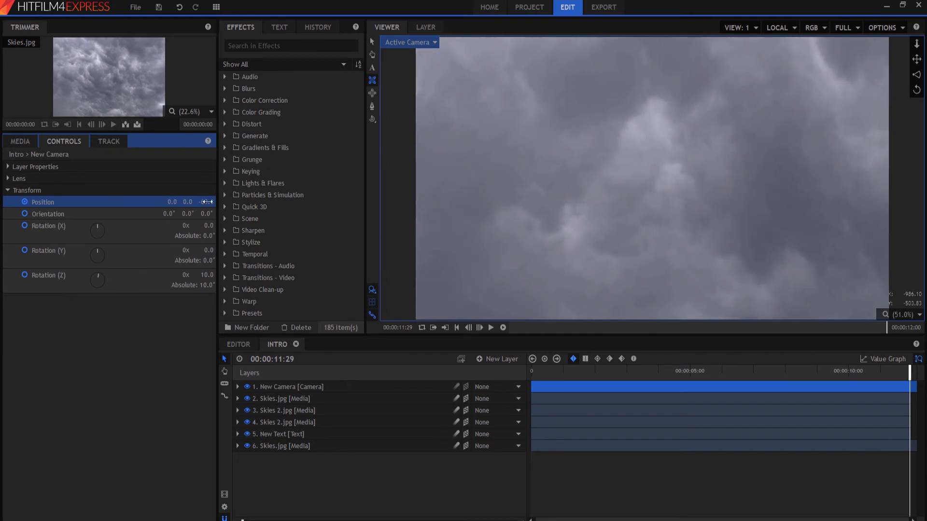
mouse_move(205, 275)
mouse_down()
mouse_move(214, 274)
mouse_move(201, 274)
mouse_up()
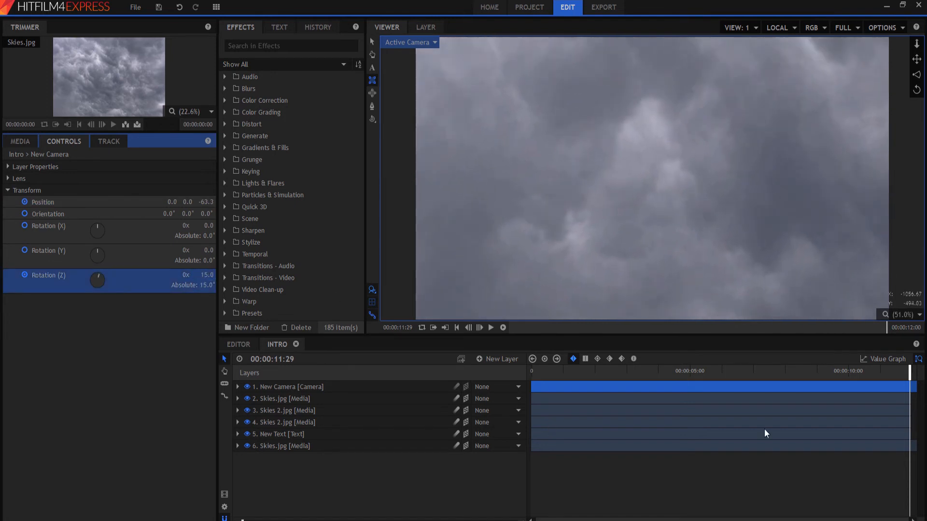
Play the camera move from 00:00:08:01 to the end and return to the project media list.
drag(911, 369, 785, 370)
click(723, 462)
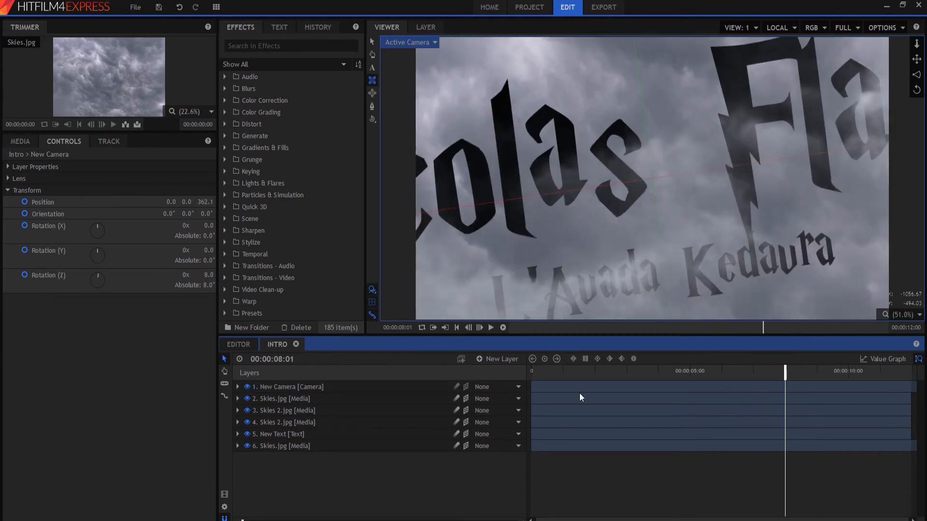
click(491, 328)
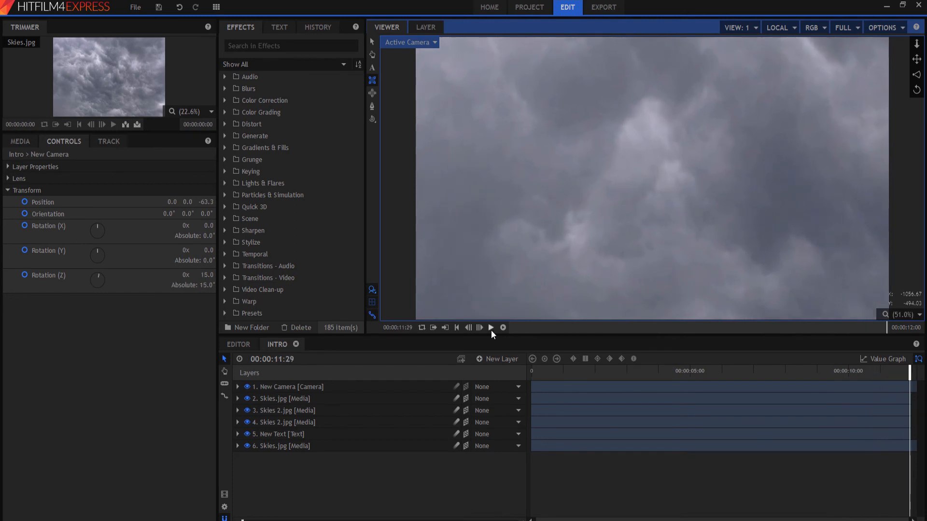
click(8, 191)
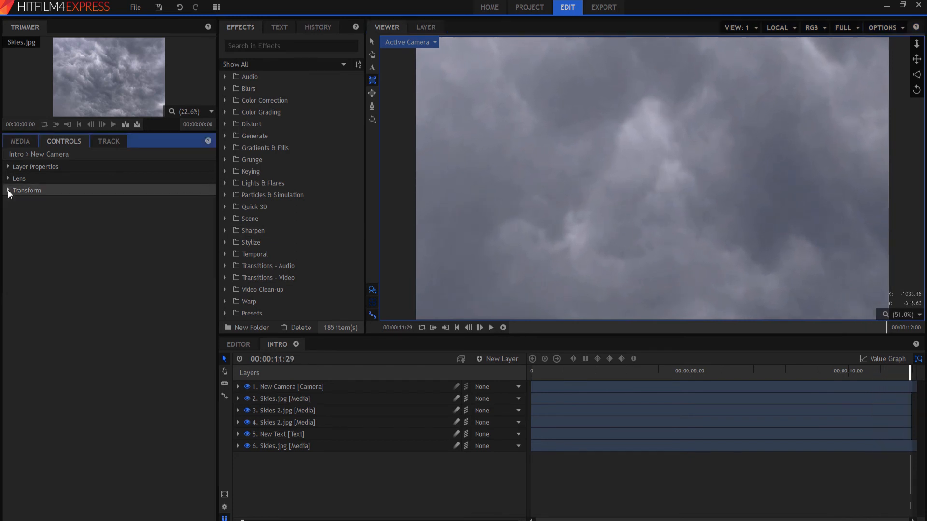
click(19, 141)
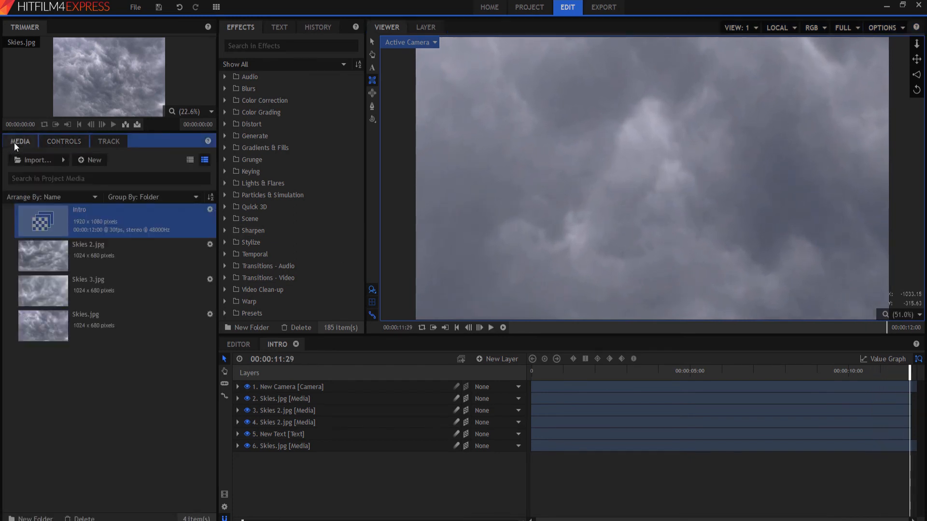
click(325, 447)
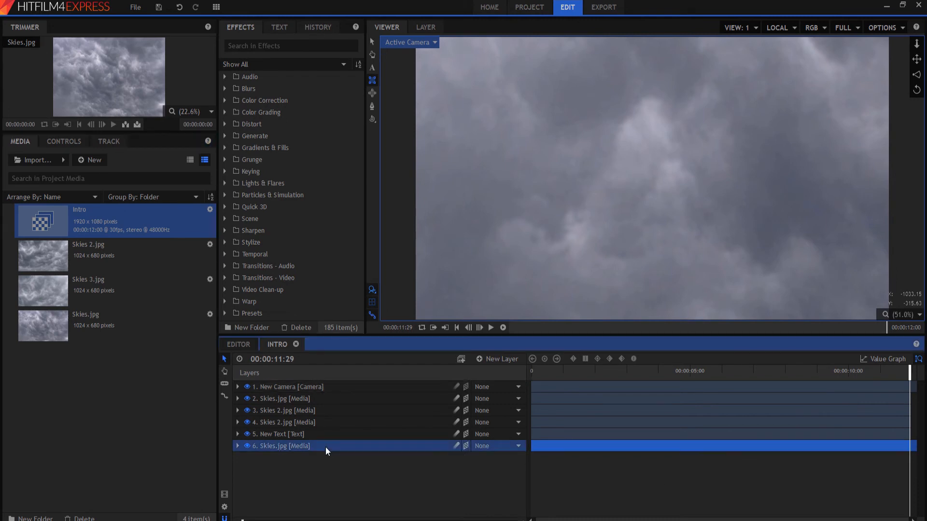
key(ctrl+d)
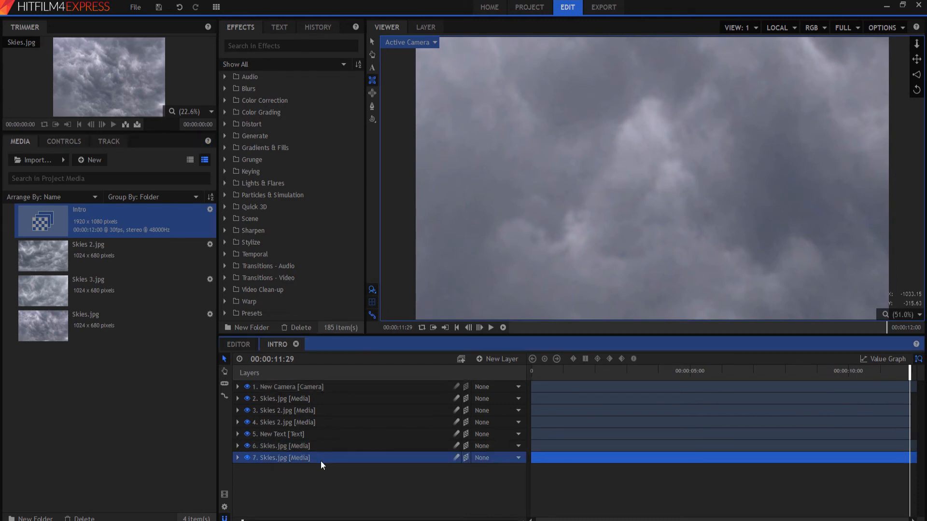
key(Delete)
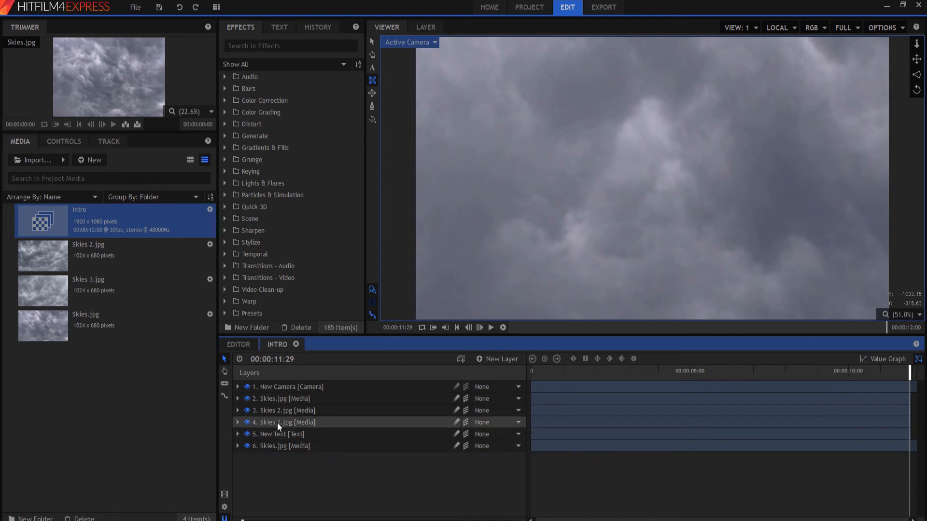
Duplicate the front Skies.jpg layer and place the copy between the text layer and the background Skies.jpg layer.
click(271, 401)
key(ctrl+d)
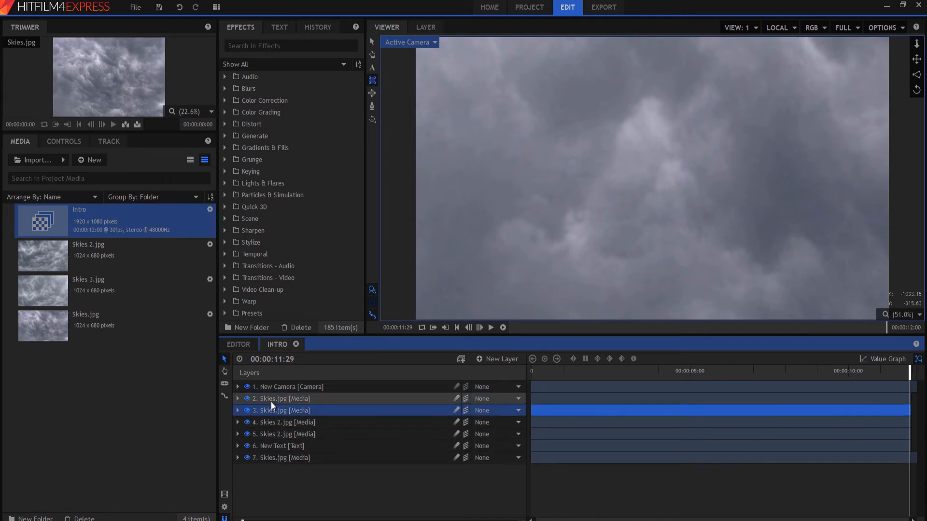
drag(271, 411, 300, 489)
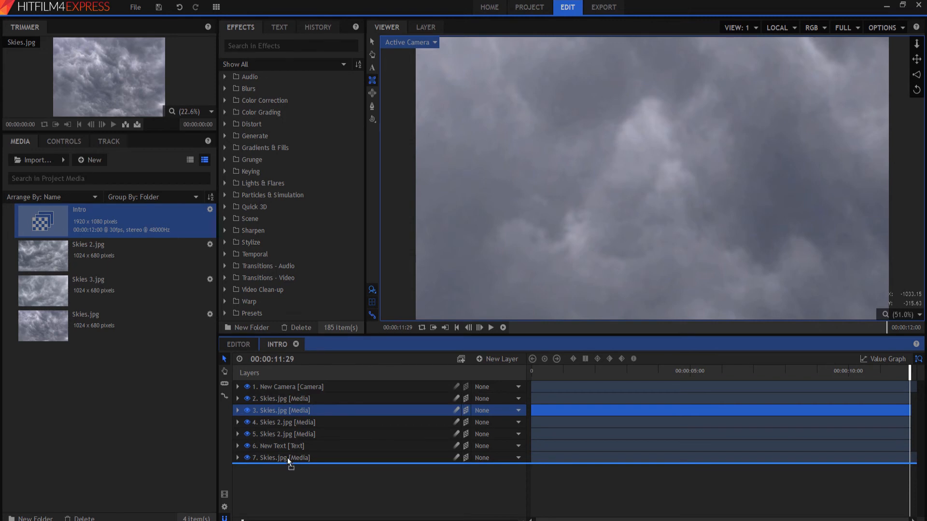
drag(288, 457, 287, 455)
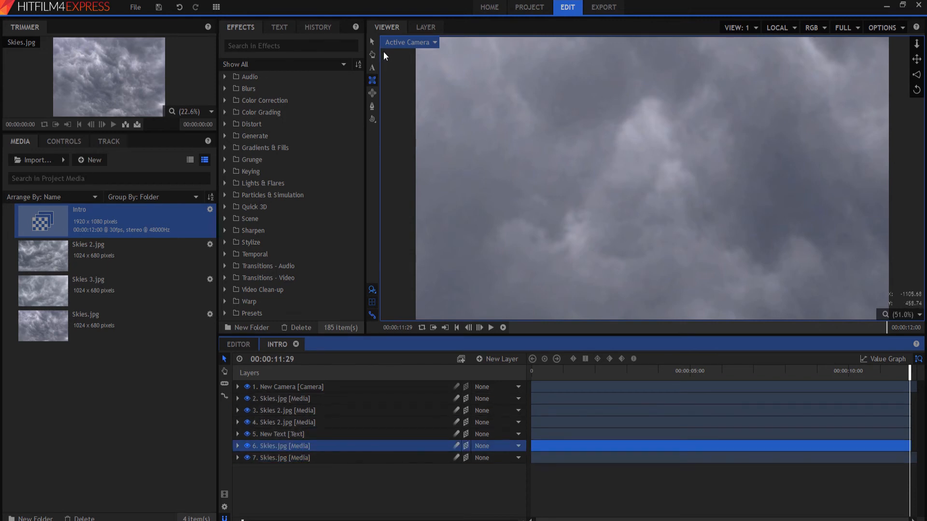
Show the scene in the Perspective view and enlarge the duplicated Skies.jpg layer behind the title until it is about as large as the other clouds.
click(417, 43)
click(410, 66)
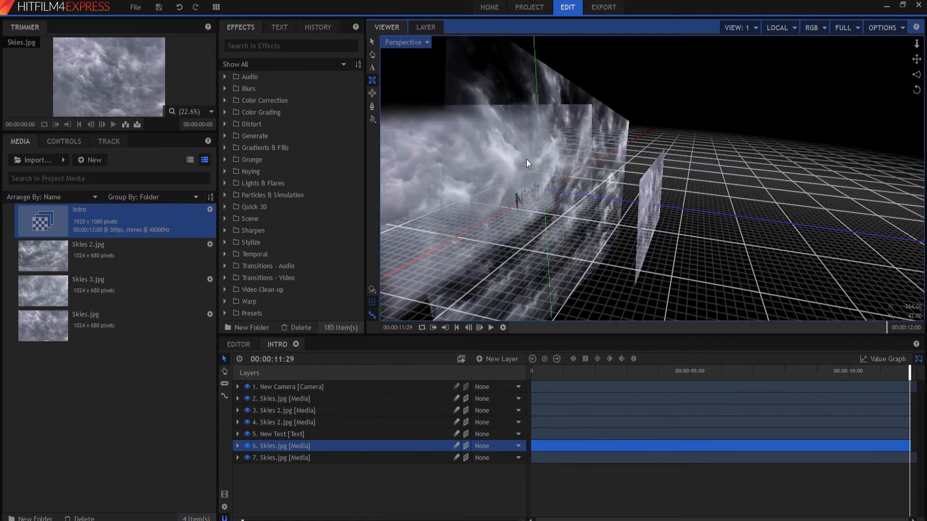
click(298, 447)
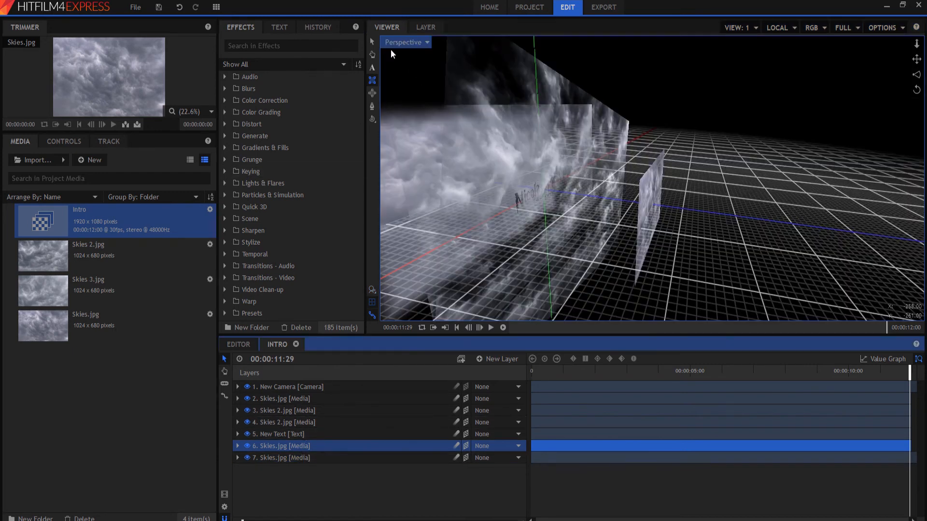
click(372, 42)
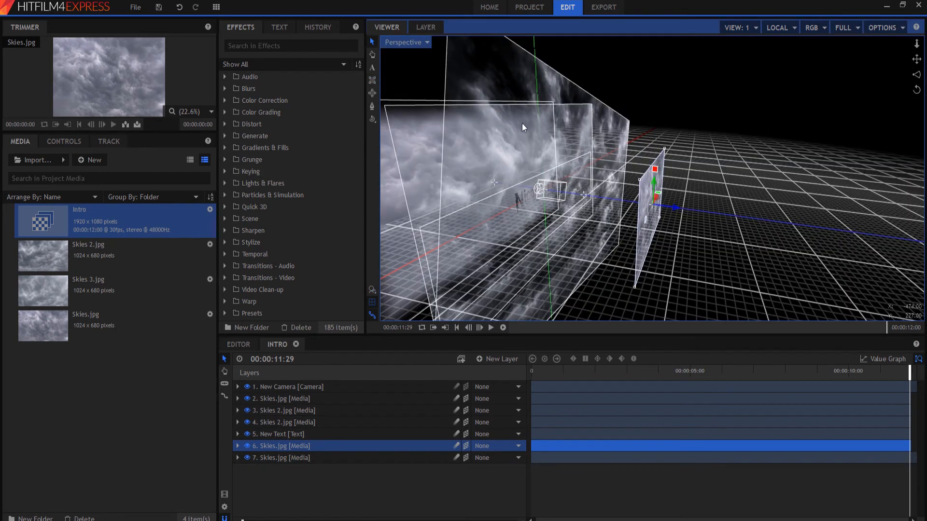
click(673, 207)
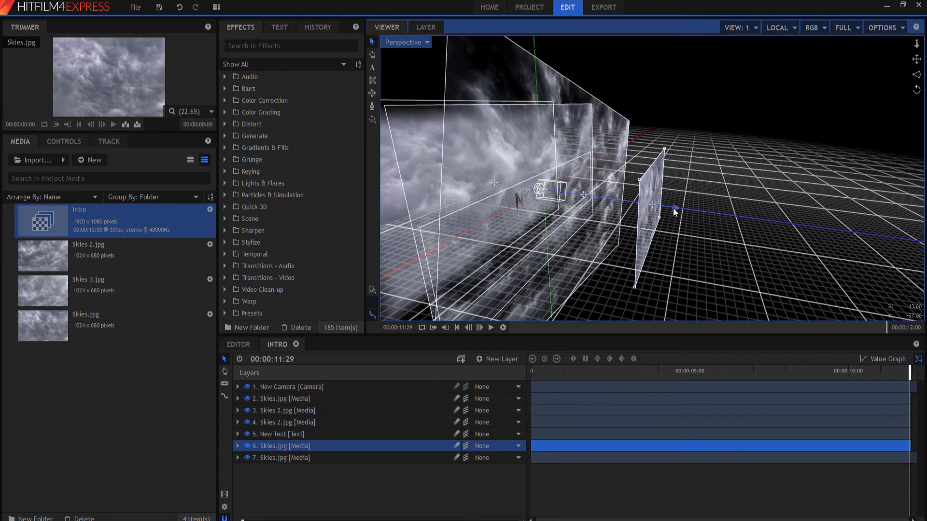
drag(524, 200, 523, 200)
click(524, 200)
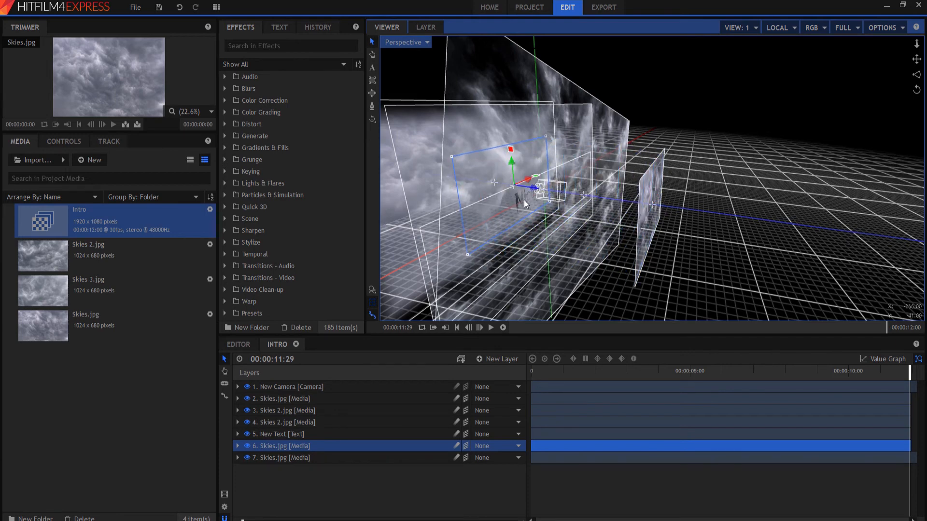
drag(451, 157, 303, 73)
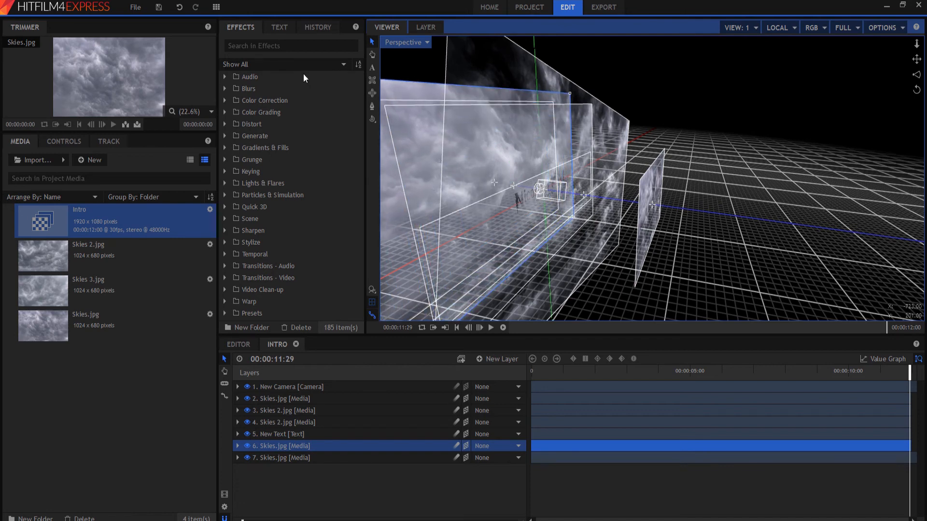
Return the viewer to the Active Camera and the playhead to 00:00:00:00, leaving no layer selected.
click(405, 42)
click(398, 54)
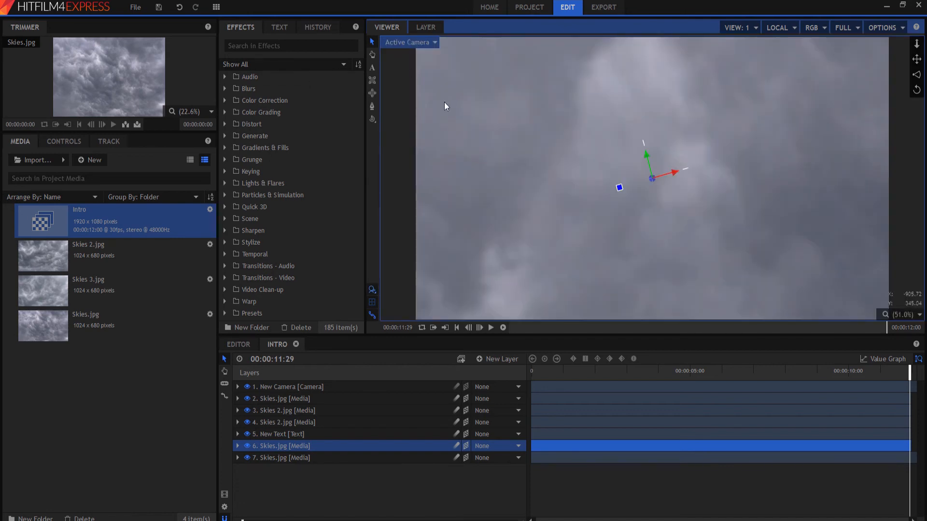
drag(911, 375, 892, 376)
drag(172, 392, 393, 406)
click(575, 456)
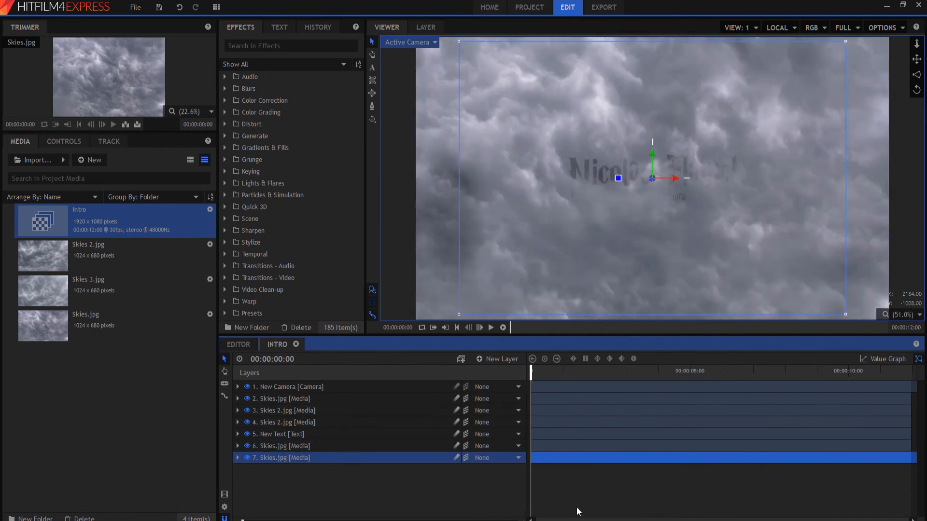
click(577, 506)
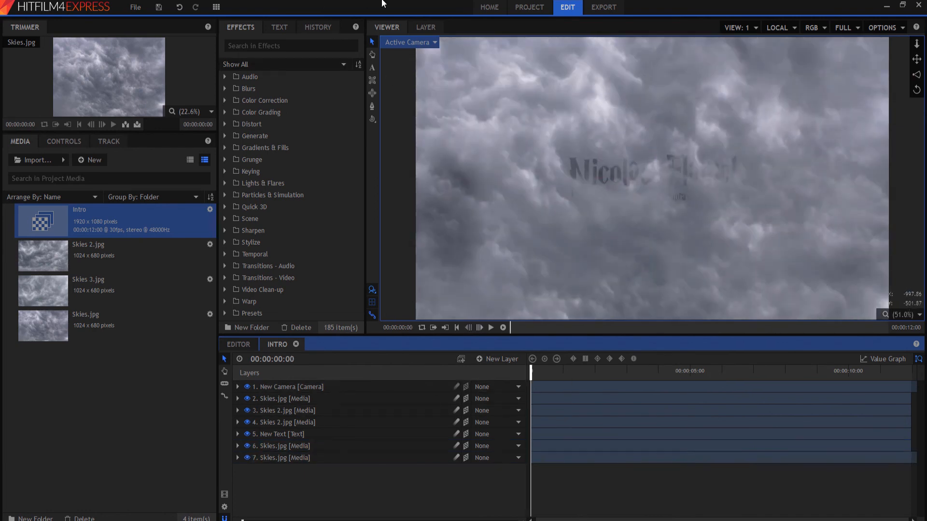
Create a new black 1920 x 1080 plane named New Plane 1 above all other layers.
mouse_move(530, 11)
click(489, 359)
click(494, 377)
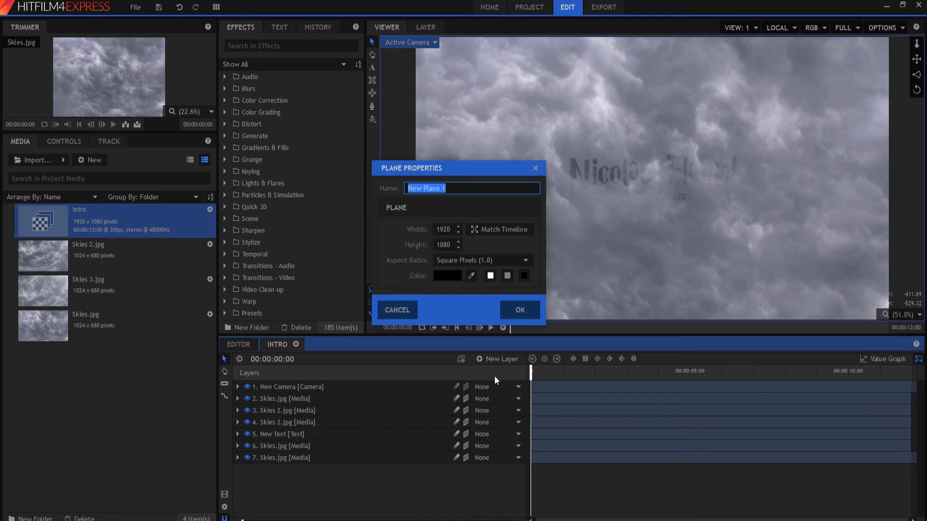
click(511, 319)
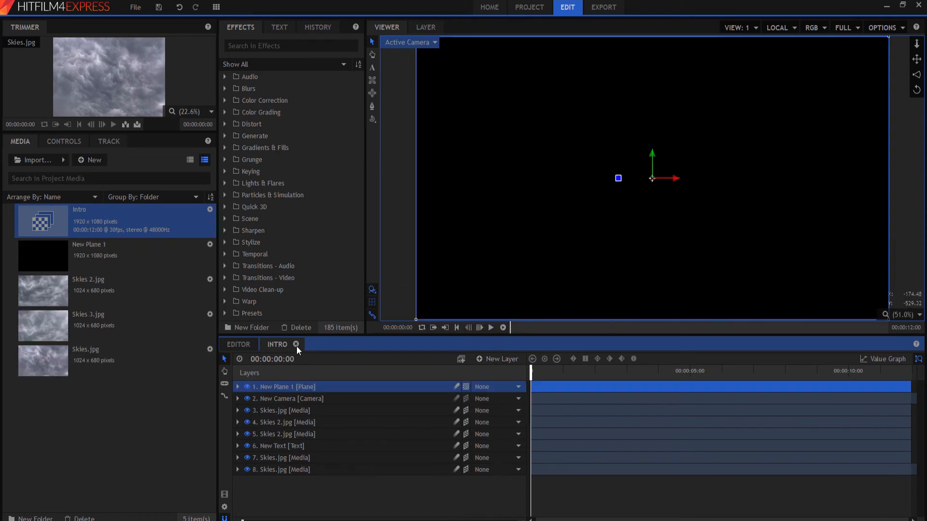
Draw a wide elliptical mask on New Plane 1 over the lower part of the frame.
click(372, 92)
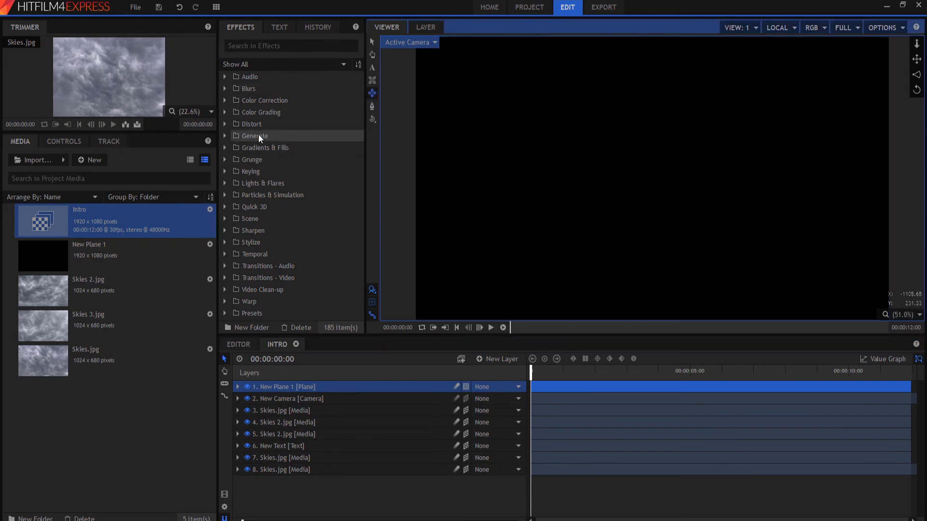
drag(416, 163, 832, 304)
click(238, 386)
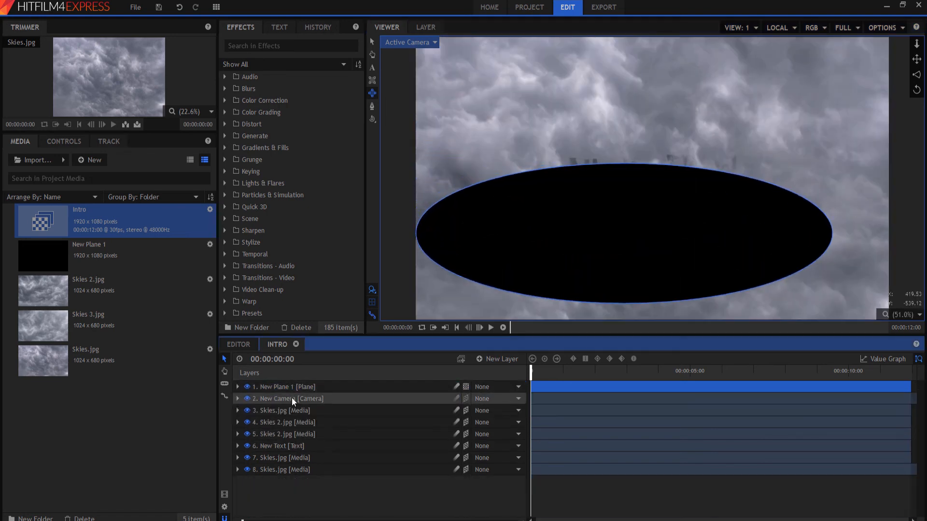
Centre the elliptical mask on the frame and enlarge it past the frame edges so that only the corners remain outside it.
click(371, 42)
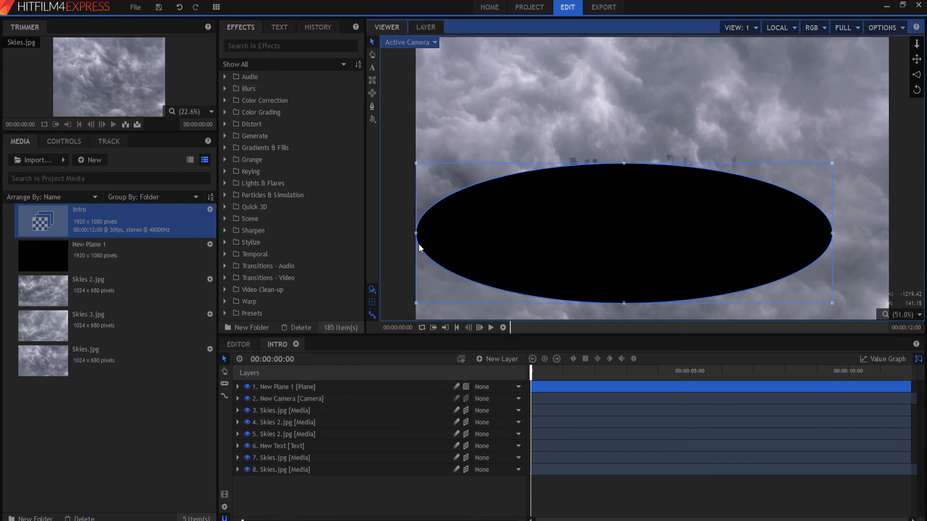
drag(520, 237, 517, 204)
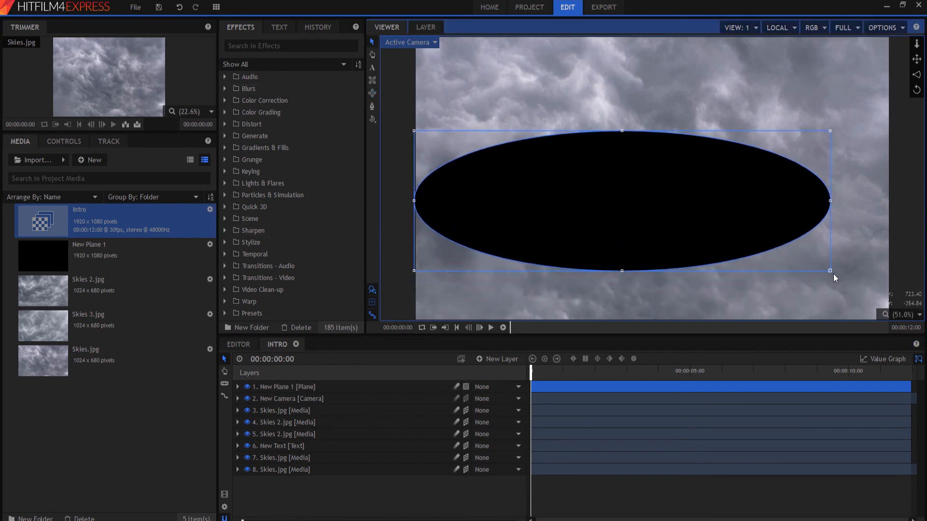
drag(832, 271, 862, 339)
drag(592, 221, 611, 195)
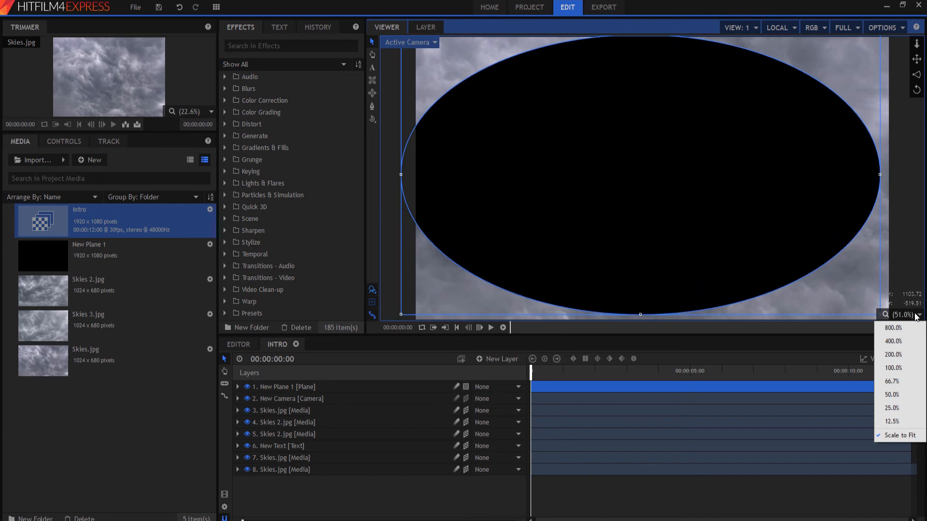
click(891, 395)
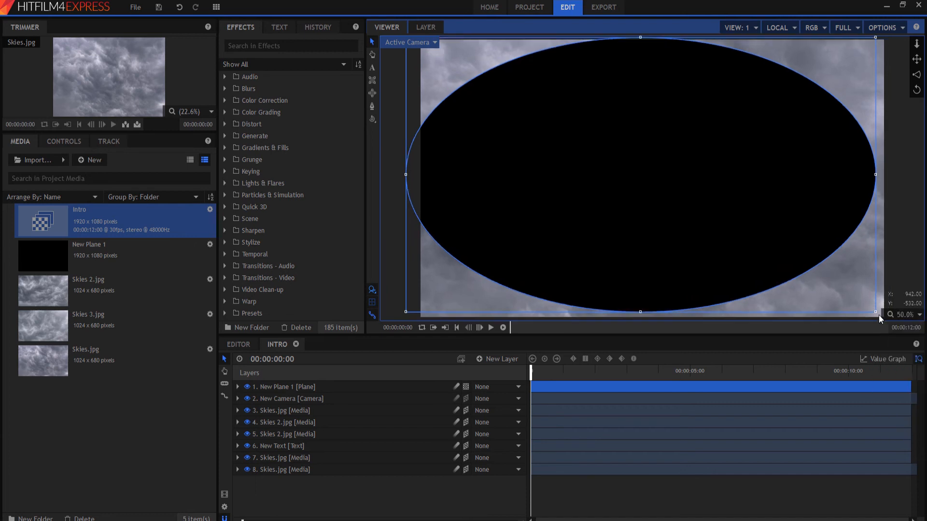
drag(874, 311, 907, 336)
click(911, 315)
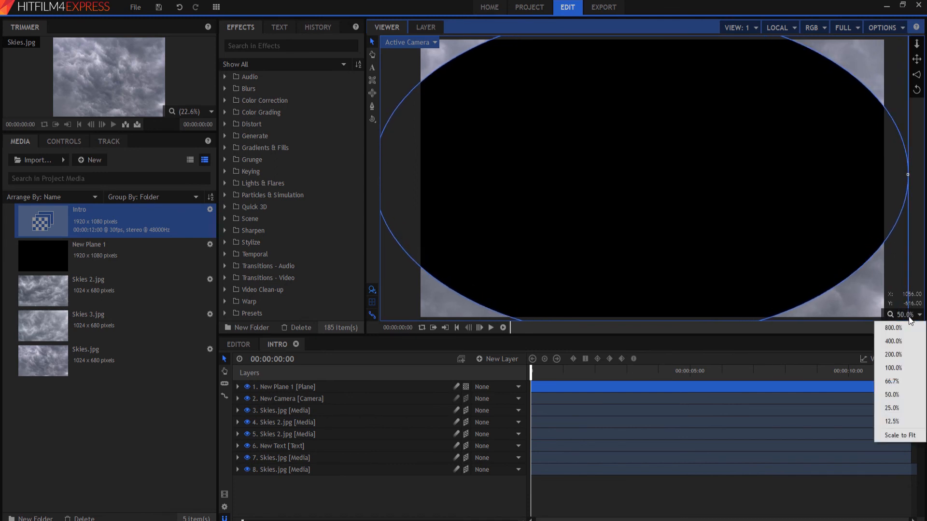
click(900, 435)
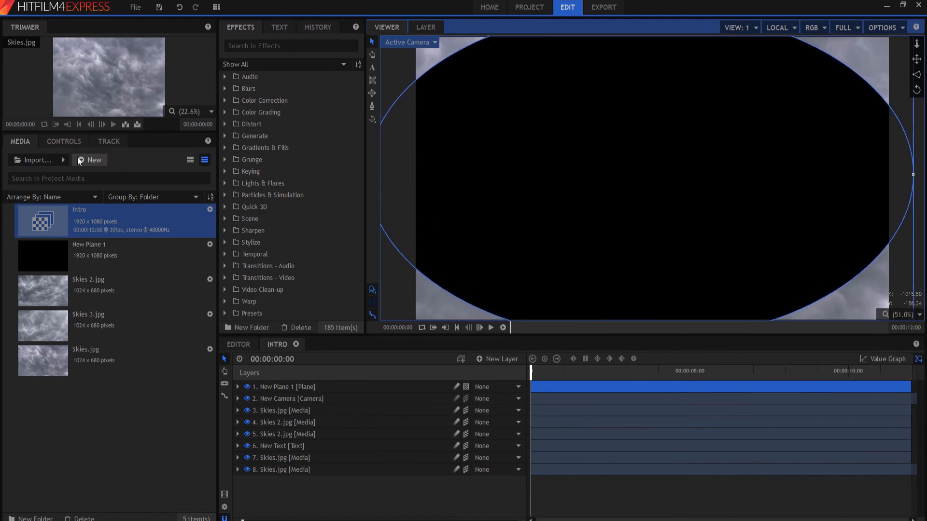
Invert New Plane 1's mask so the plane darkens only the frame's corners, and deselect the layer.
click(62, 140)
click(17, 190)
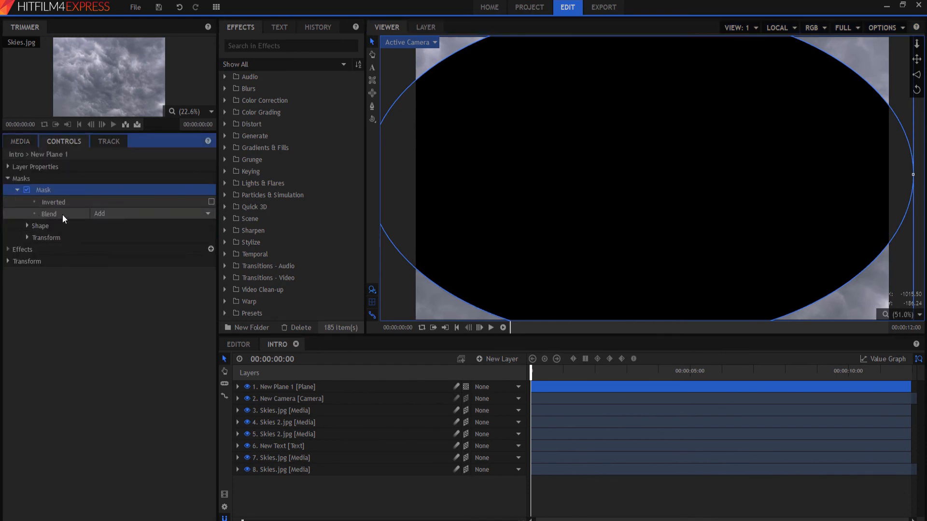
click(211, 202)
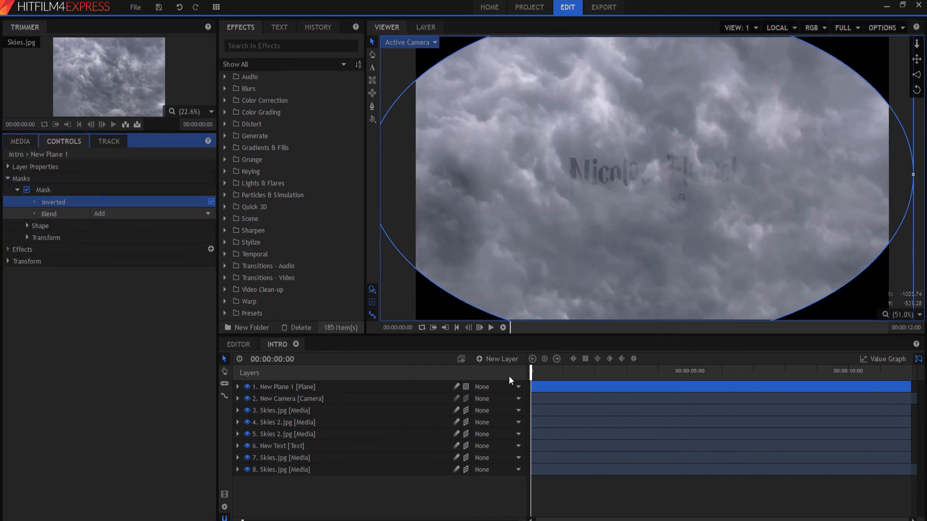
click(549, 389)
click(581, 515)
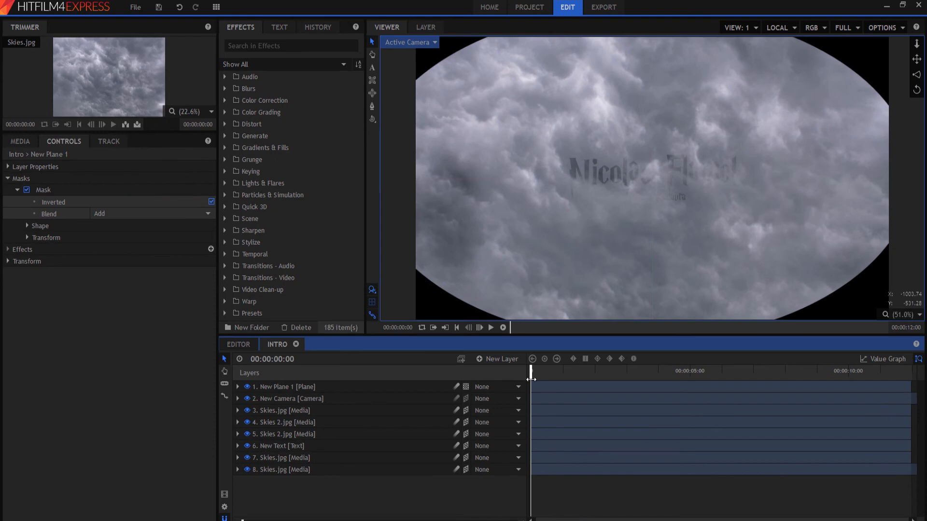
drag(531, 372, 523, 415)
click(466, 387)
click(468, 411)
click(466, 387)
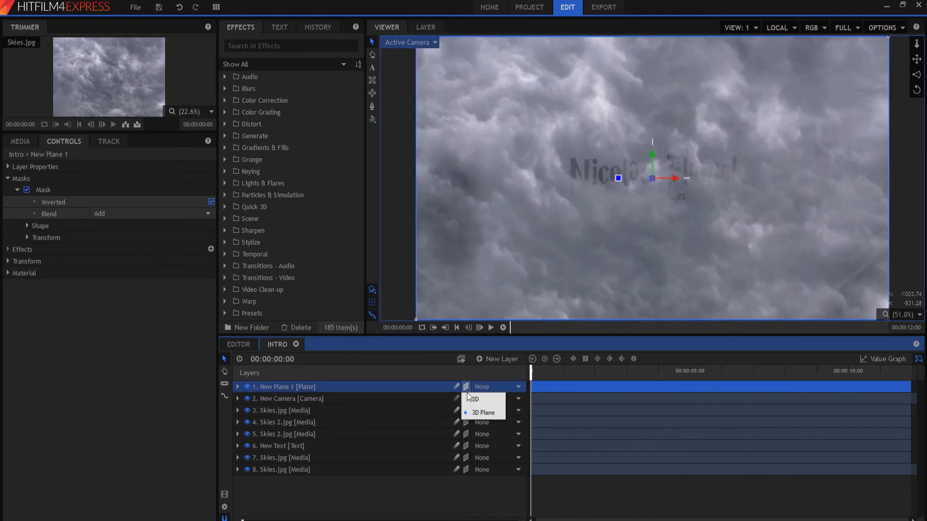
click(474, 399)
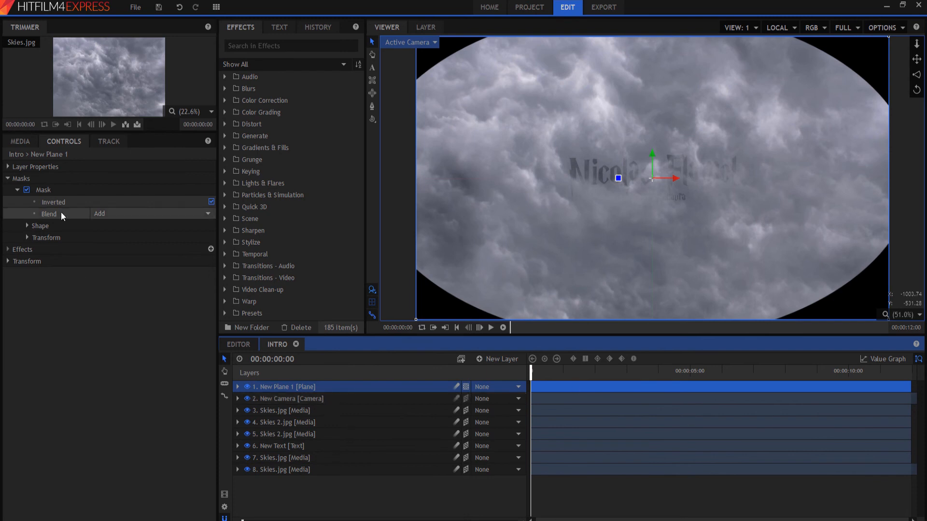
Set the Feather Strength of New Plane 1's mask to 166 px and deselect the layer.
click(26, 225)
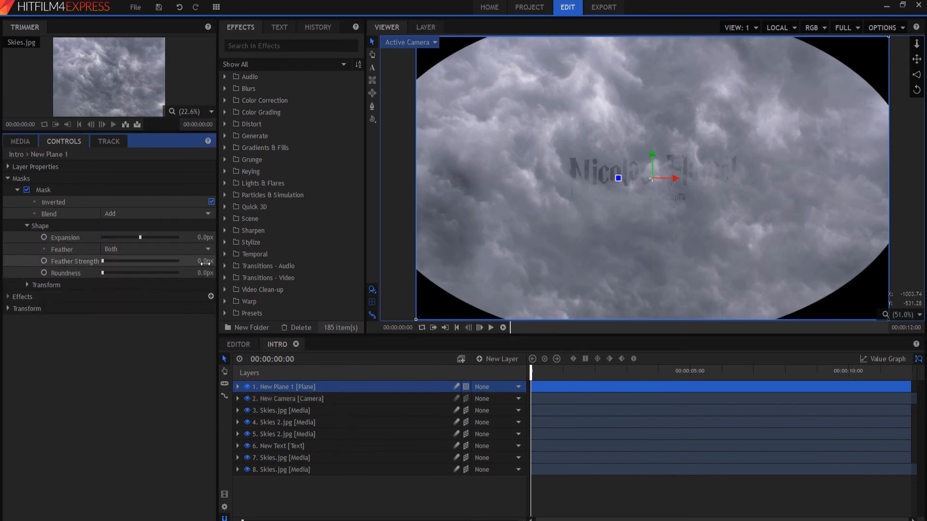
drag(205, 263, 285, 264)
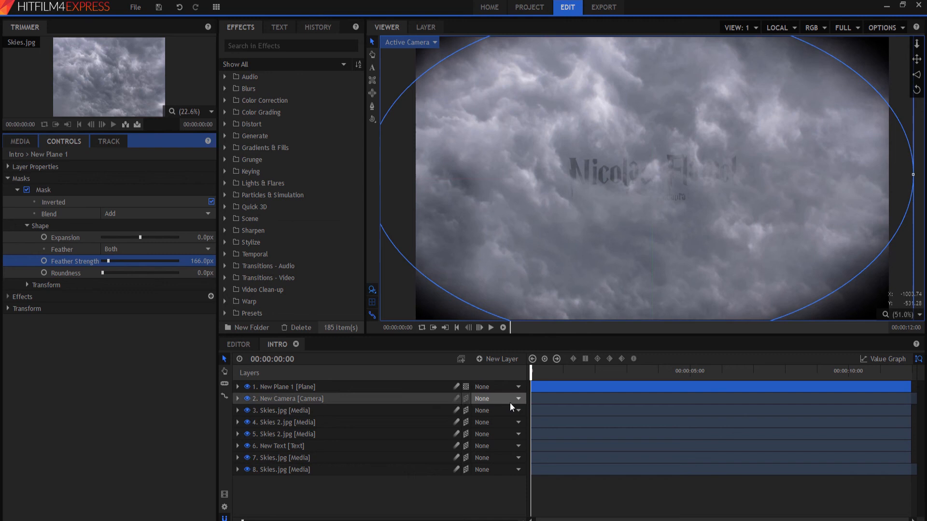
click(546, 390)
click(361, 364)
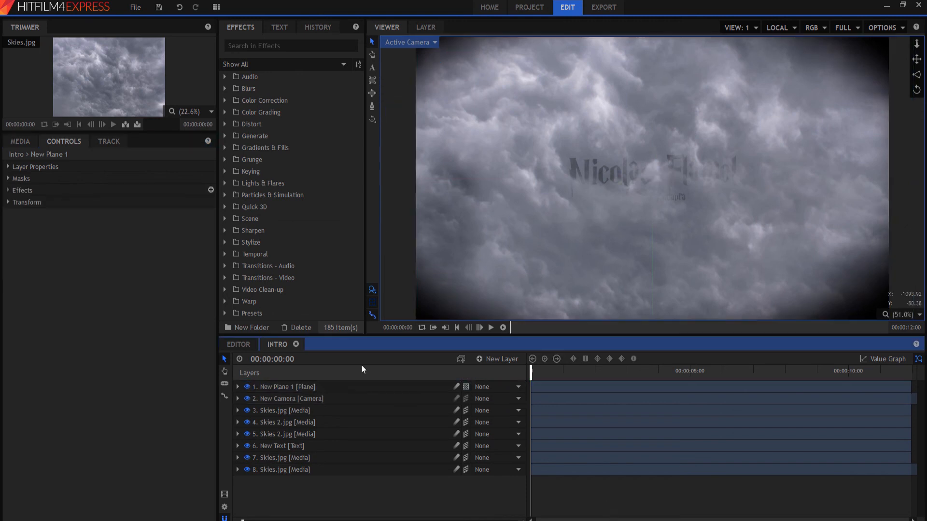
click(263, 45)
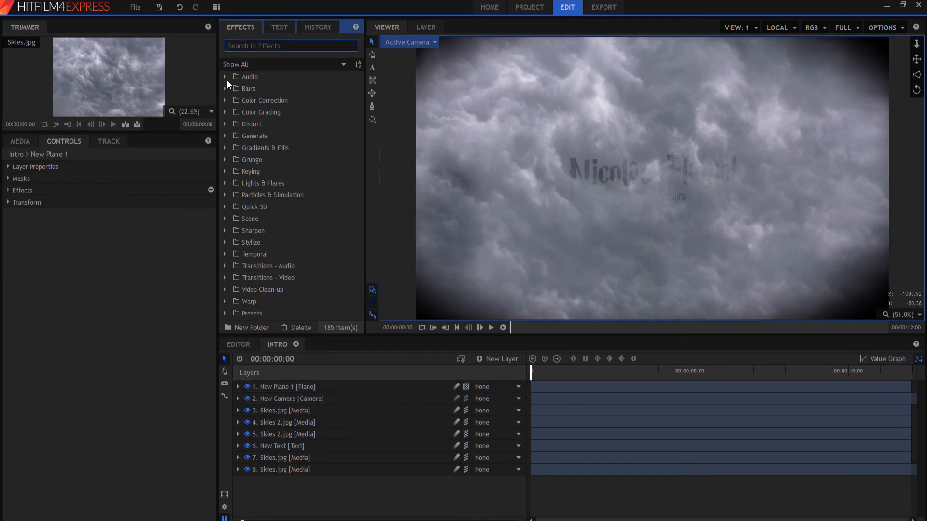
text(Curb)
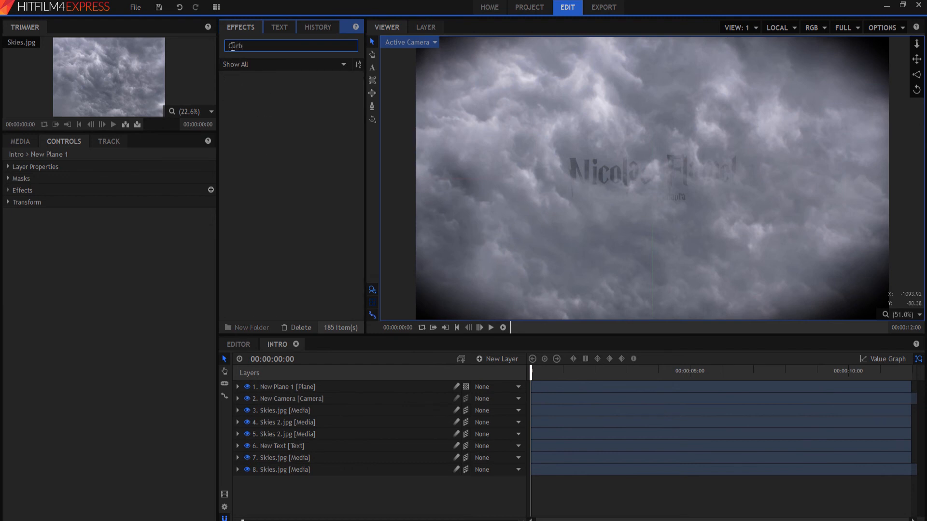
key(BackSpace)
drag(268, 86, 369, 422)
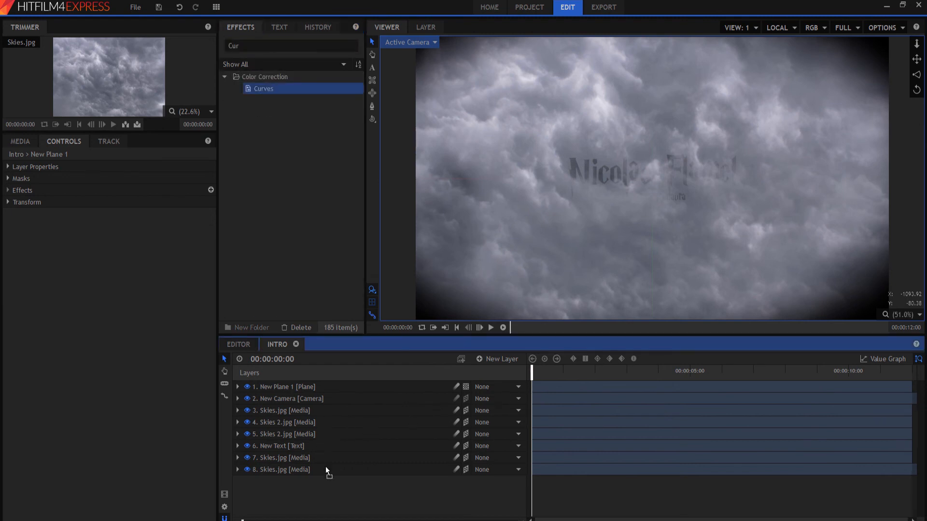
drag(325, 466, 309, 433)
drag(297, 400, 367, 511)
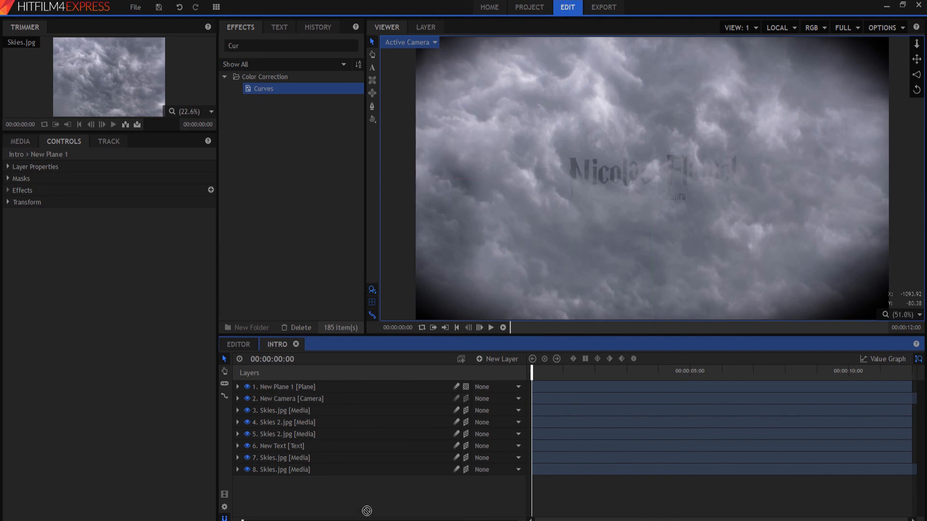
Add a grade layer above all other layers in the Intro composite.
click(504, 360)
click(495, 402)
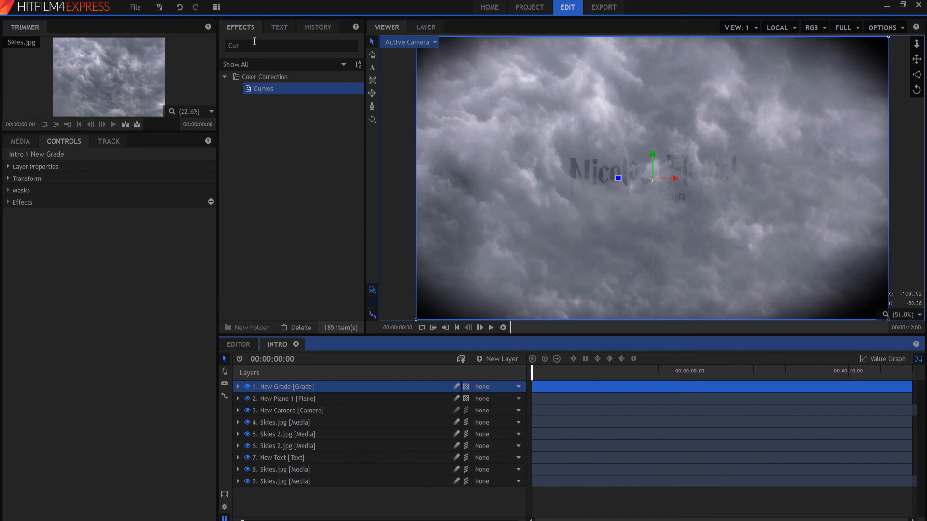
click(237, 46)
drag(236, 47, 227, 48)
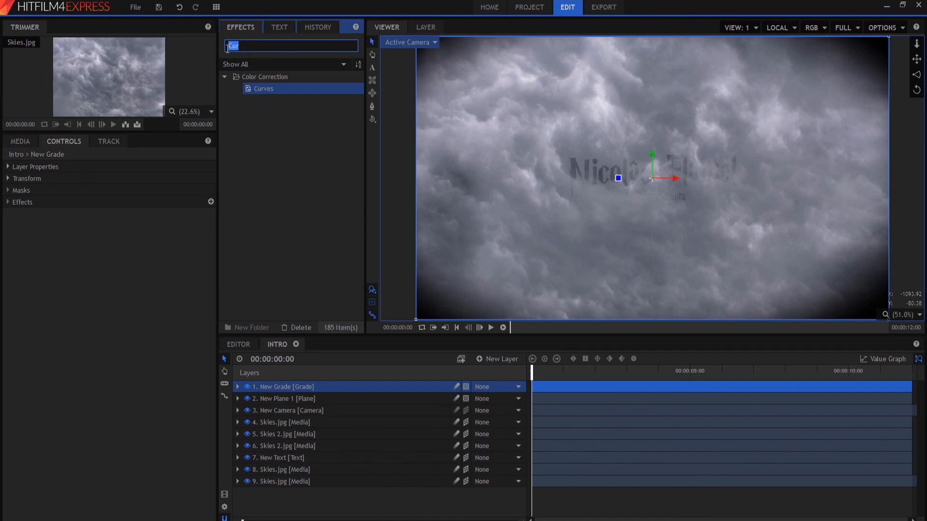
key(BackSpace)
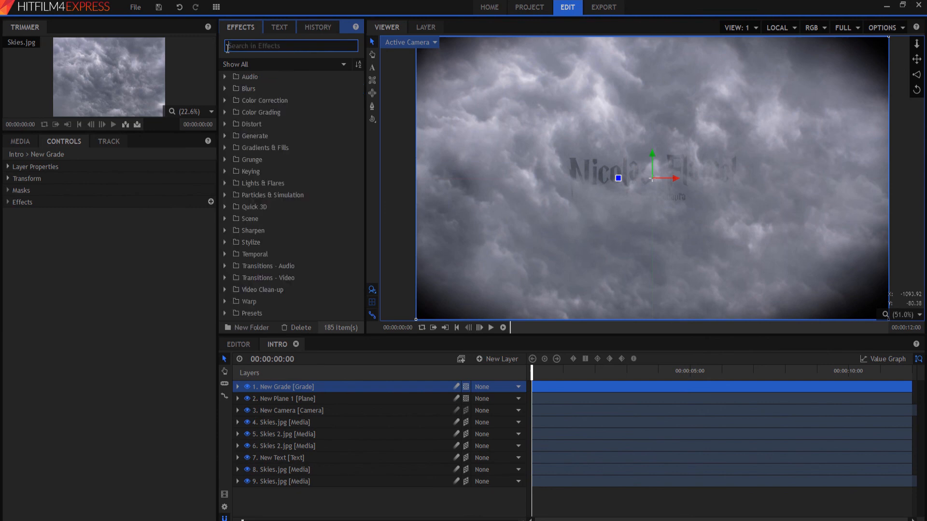
text(Lig)
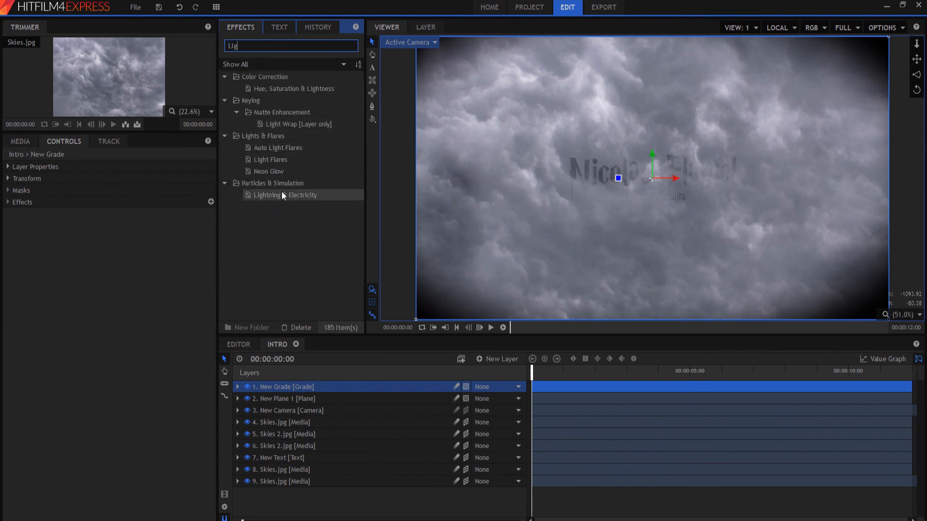
drag(282, 191, 315, 387)
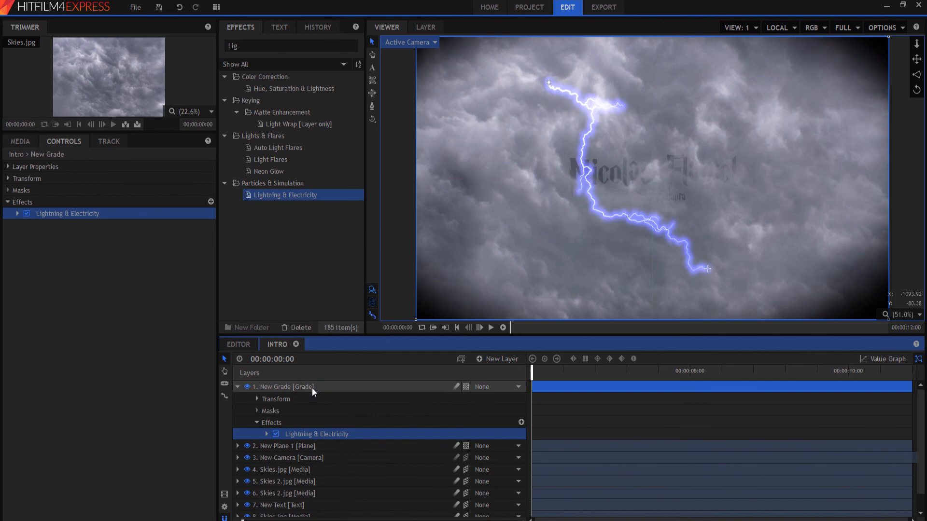
click(312, 388)
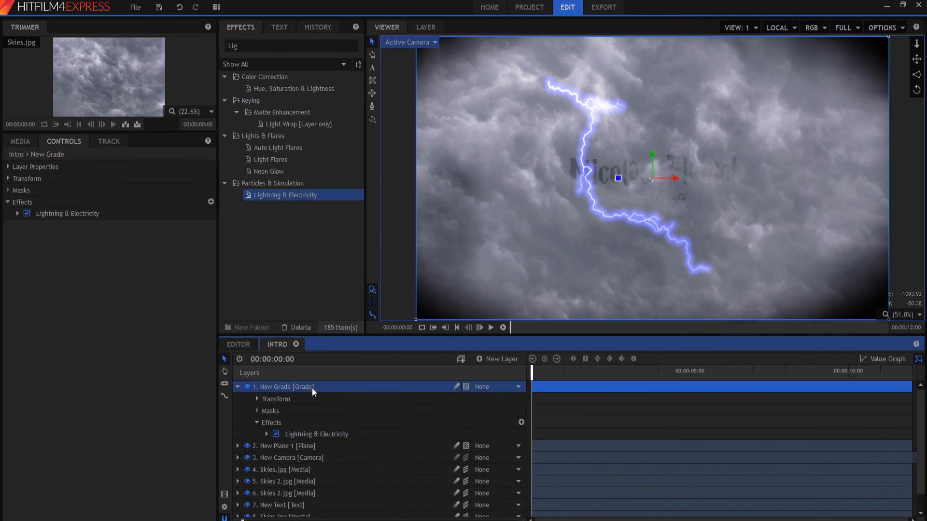
click(306, 432)
key(Delete)
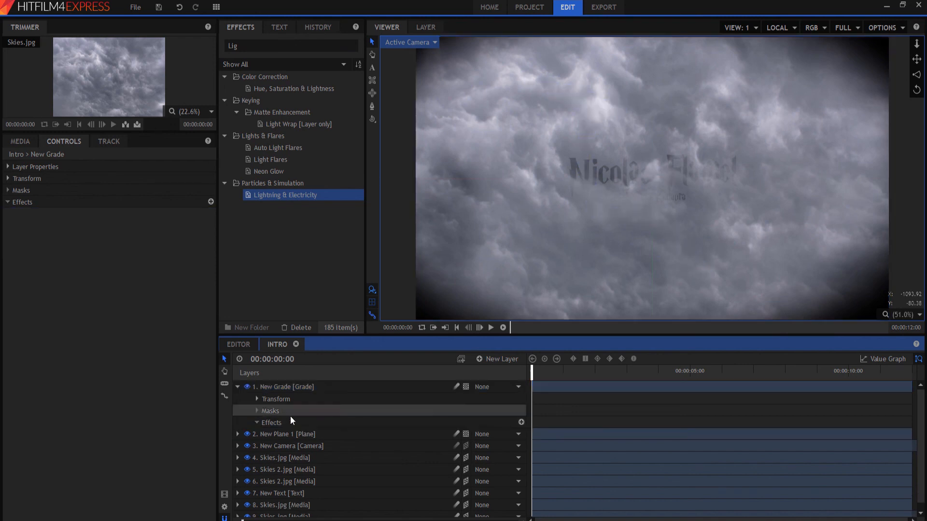
click(236, 388)
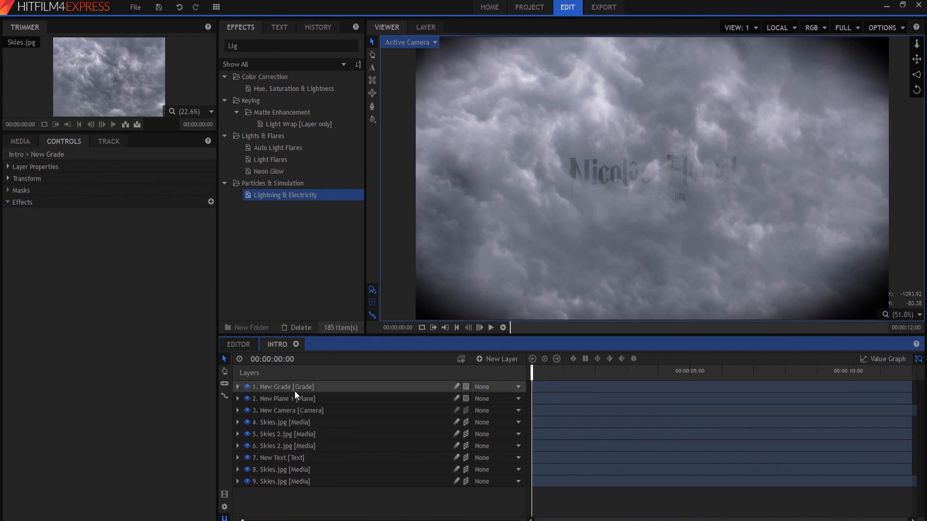
Find the Curves effect and apply it to the New Grade layer.
double_click(227, 49)
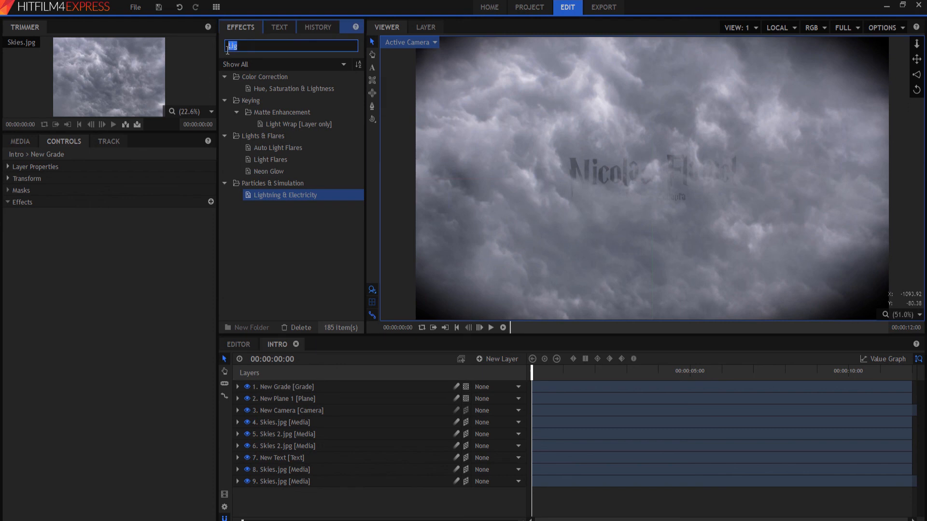
text(Curv)
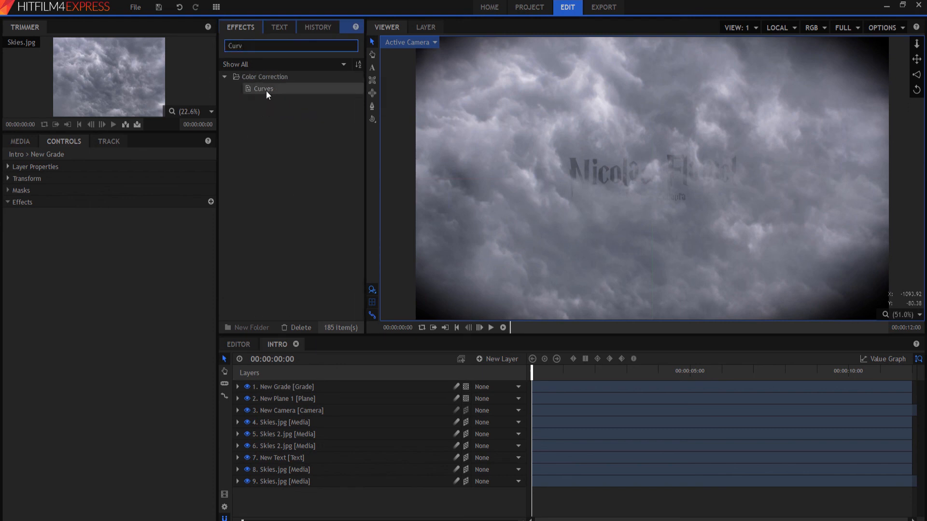
drag(267, 94, 260, 388)
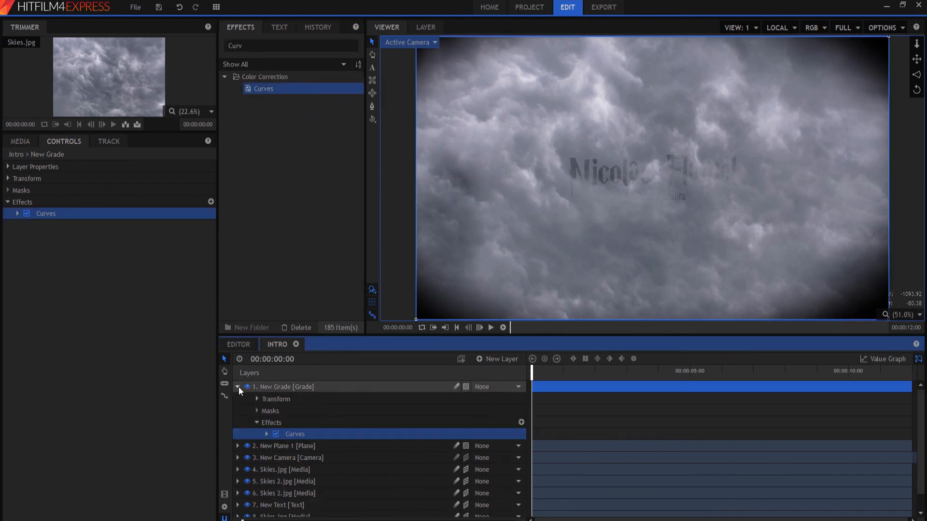
click(238, 386)
Bend the middle of New Grade's RGB curve below the diagonal to darken the clouds, and compare with the effect off.
click(17, 214)
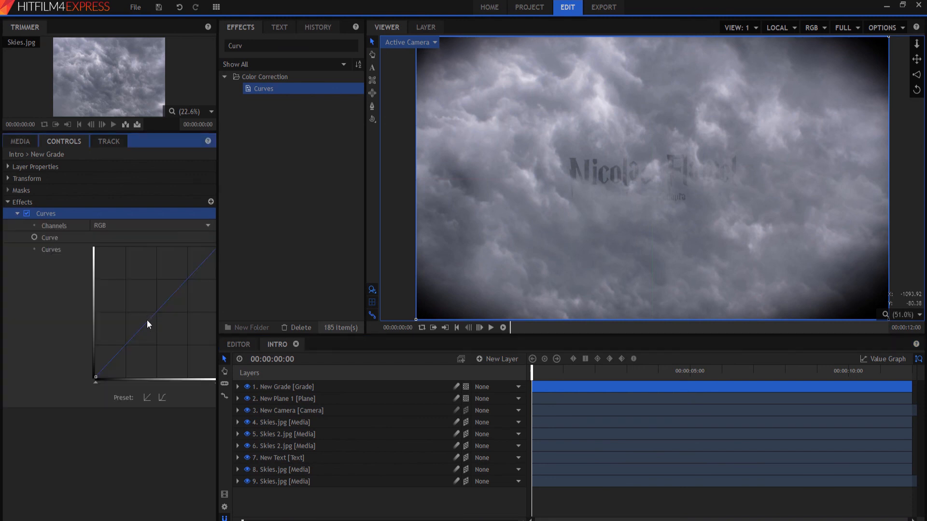
drag(151, 322, 173, 318)
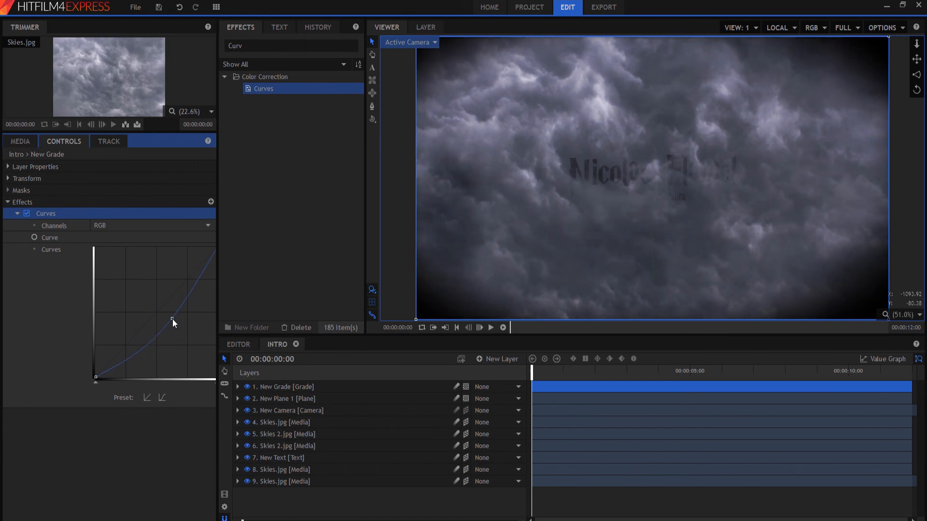
click(27, 213)
click(18, 213)
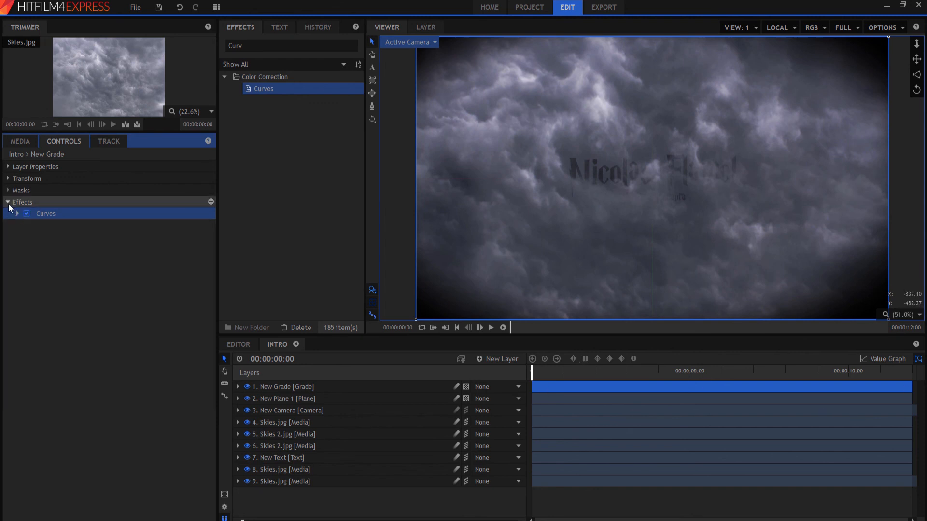
click(8, 202)
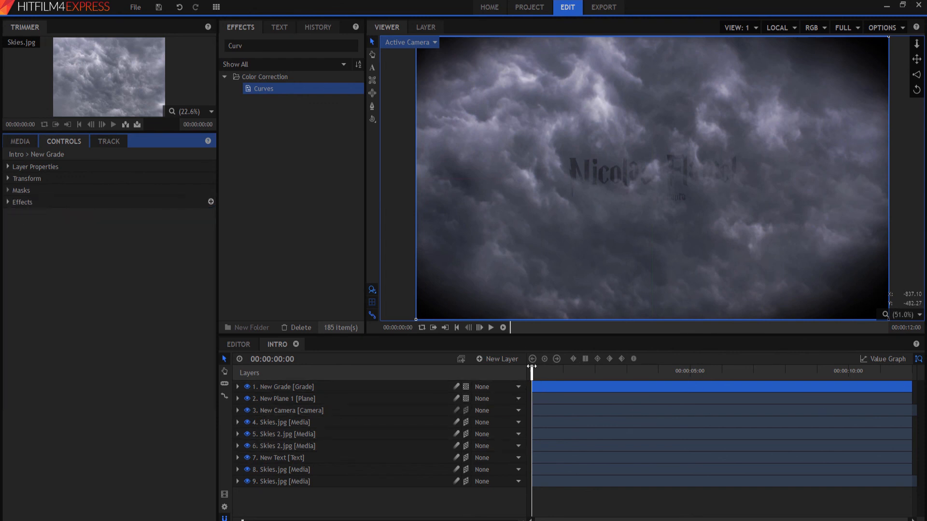
drag(532, 366, 412, 347)
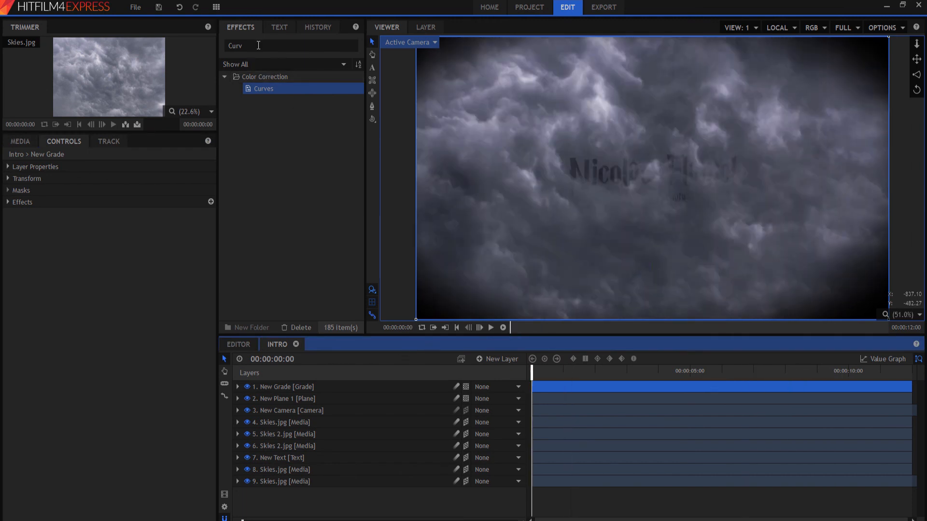
Apply the Color Temperature effect from the Color Correction group to the New Grade layer.
drag(258, 46, 217, 44)
key(BackSpace)
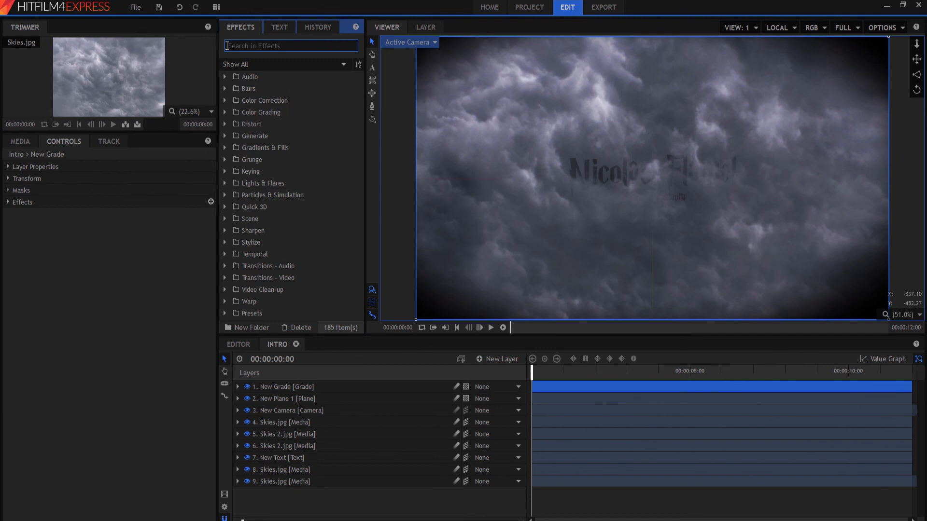
click(227, 100)
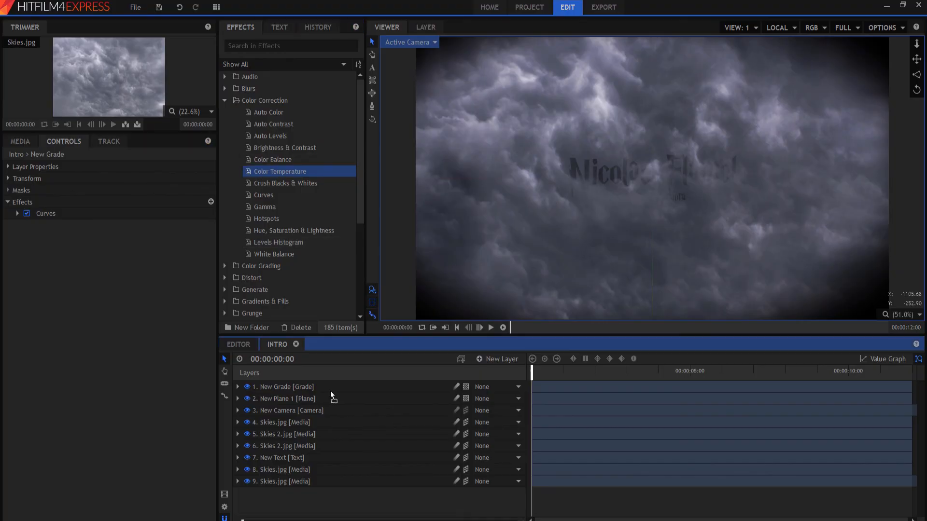
drag(308, 390, 299, 389)
click(238, 387)
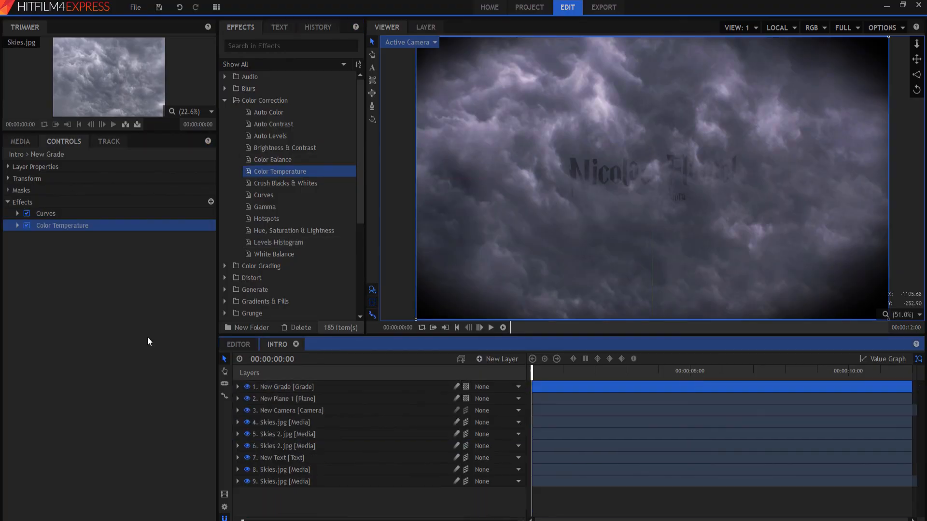
Tune New Grade's Color Temperature to slightly below 9660°K for a blue tint, comparing the image with and without the grading effects.
click(17, 226)
drag(115, 237, 93, 238)
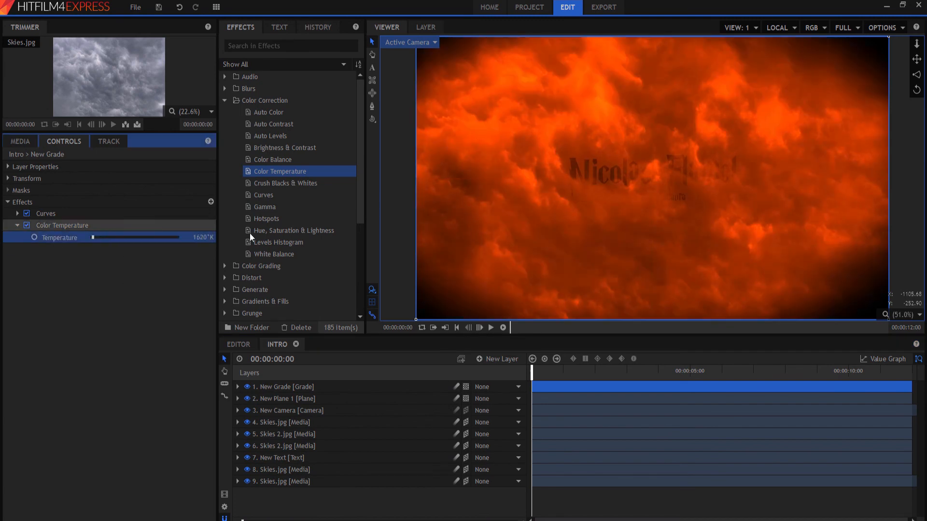
mouse_move(250, 234)
mouse_down()
mouse_move(100, 279)
mouse_move(116, 251)
mouse_move(0, 300)
mouse_move(18, 283)
mouse_move(315, 225)
mouse_move(23, 277)
mouse_move(235, 235)
mouse_up()
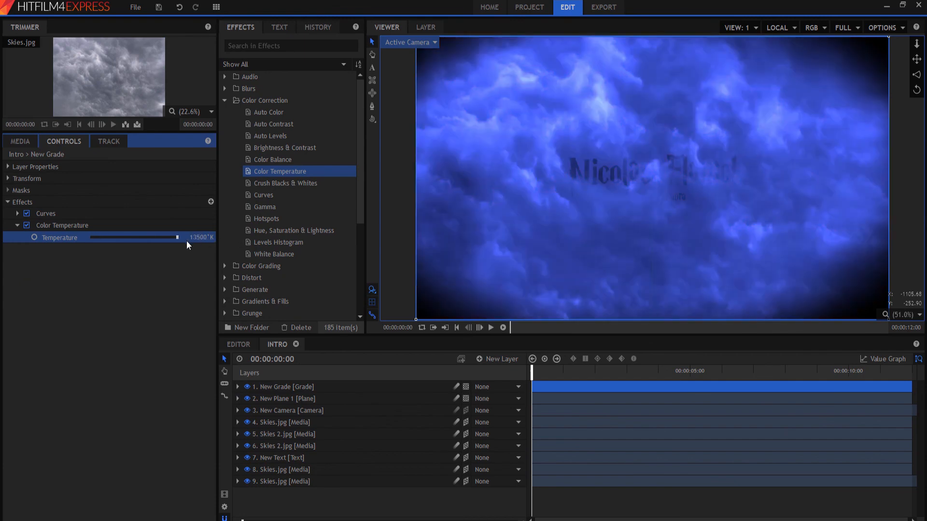
drag(169, 242, 154, 244)
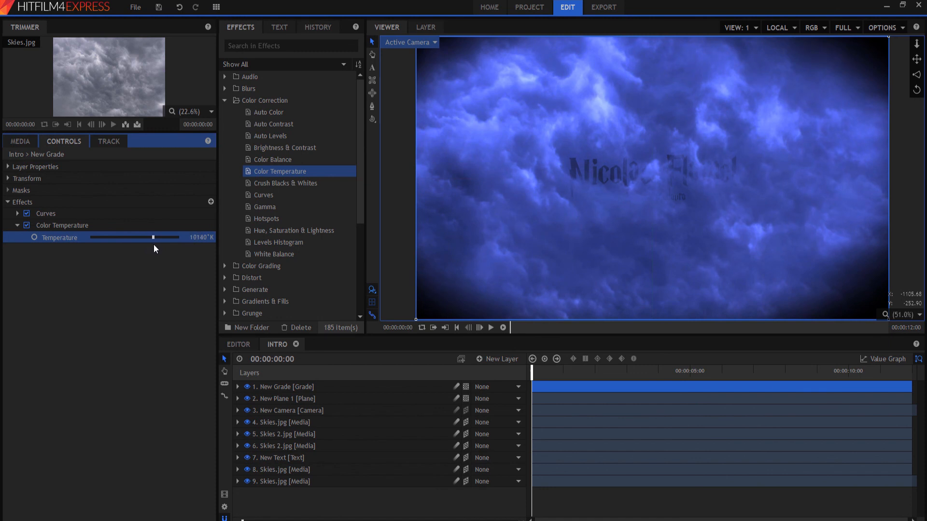
click(27, 211)
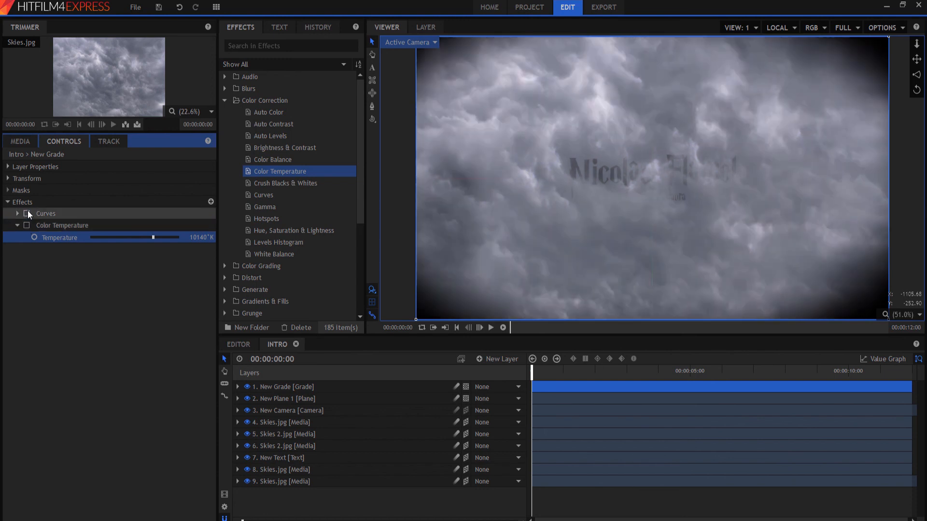
click(28, 210)
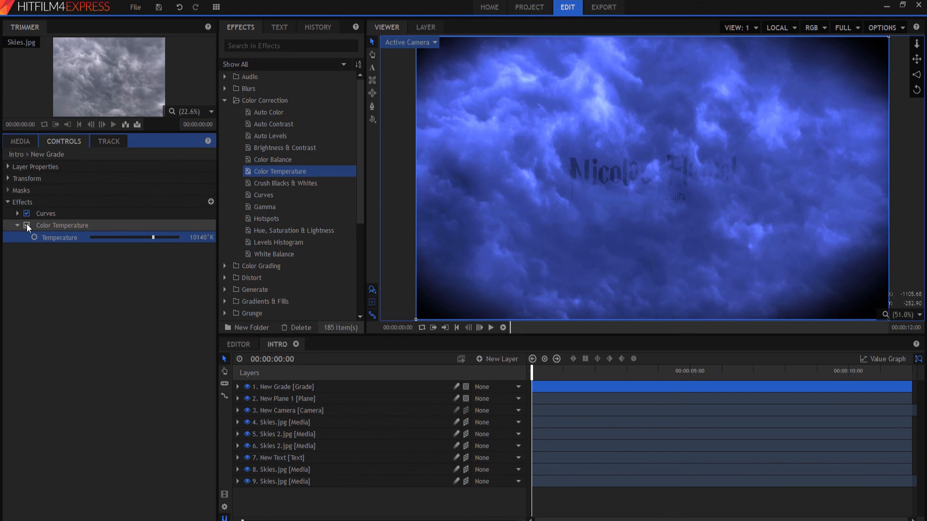
drag(156, 240, 151, 240)
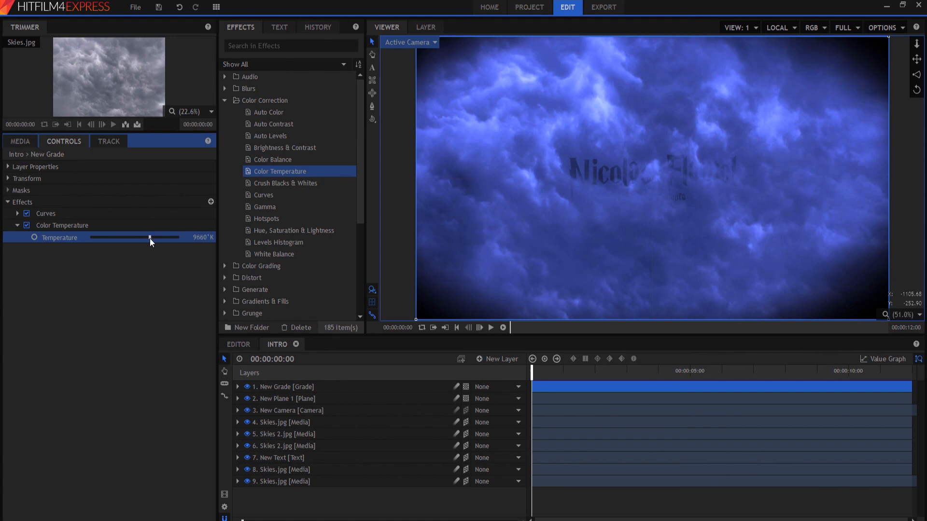
drag(149, 238, 143, 236)
click(18, 225)
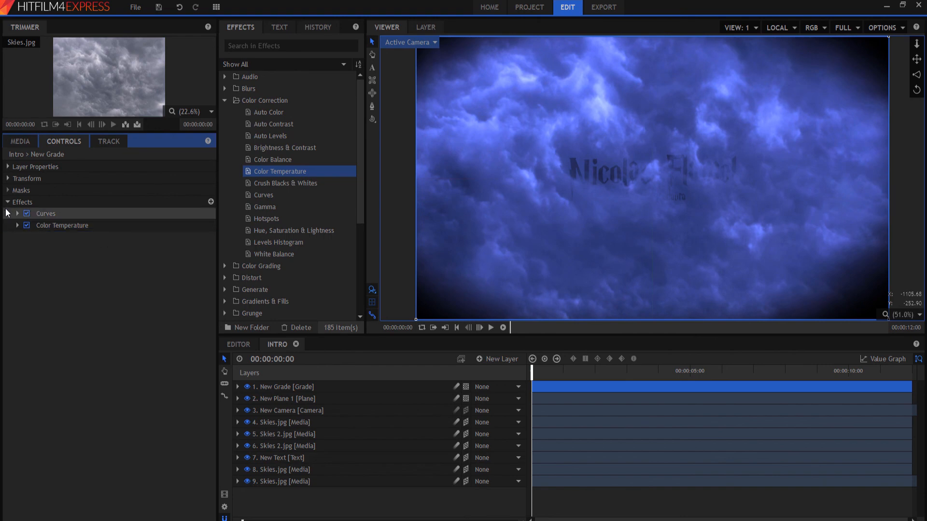